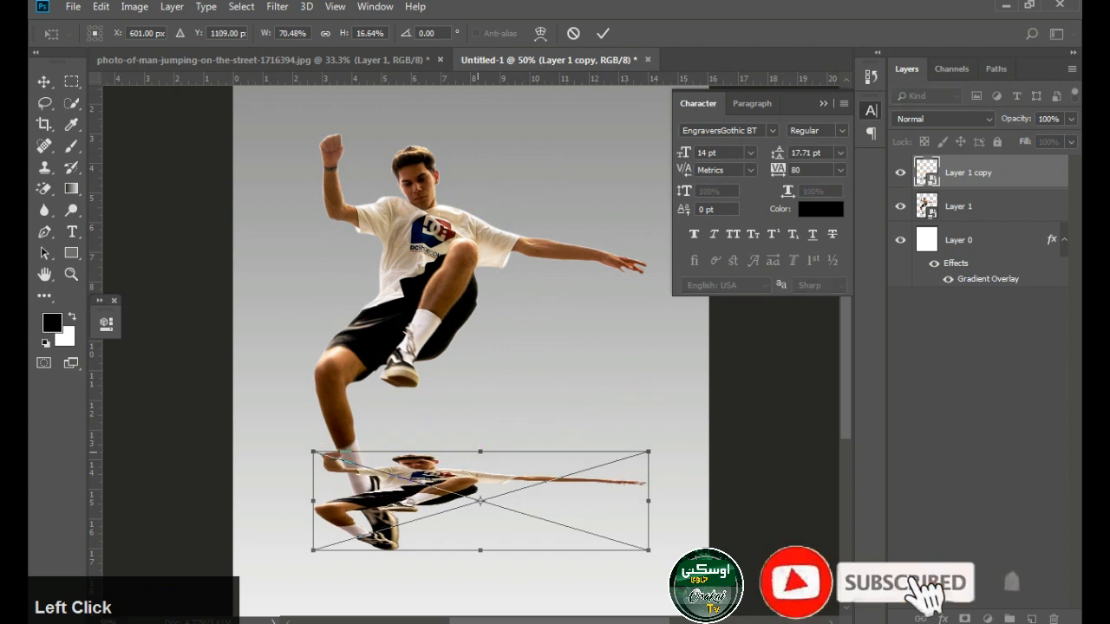
Distort the flattened copy of the man into a slanted shape stretching right from the lower shoe
left_click_drag(480, 440, 594, 440)
left_click_drag(762, 440, 659, 446)
left_click_drag(427, 440, 483, 433)
left_click_drag(479, 550, 466, 546)
Move Layer 1 copy beneath Layer 1 and nudge it slightly down
key("ctrl+[")
key("Down")
key("Down")
key("Down")
key("Down")
key("Down")
key("Down")
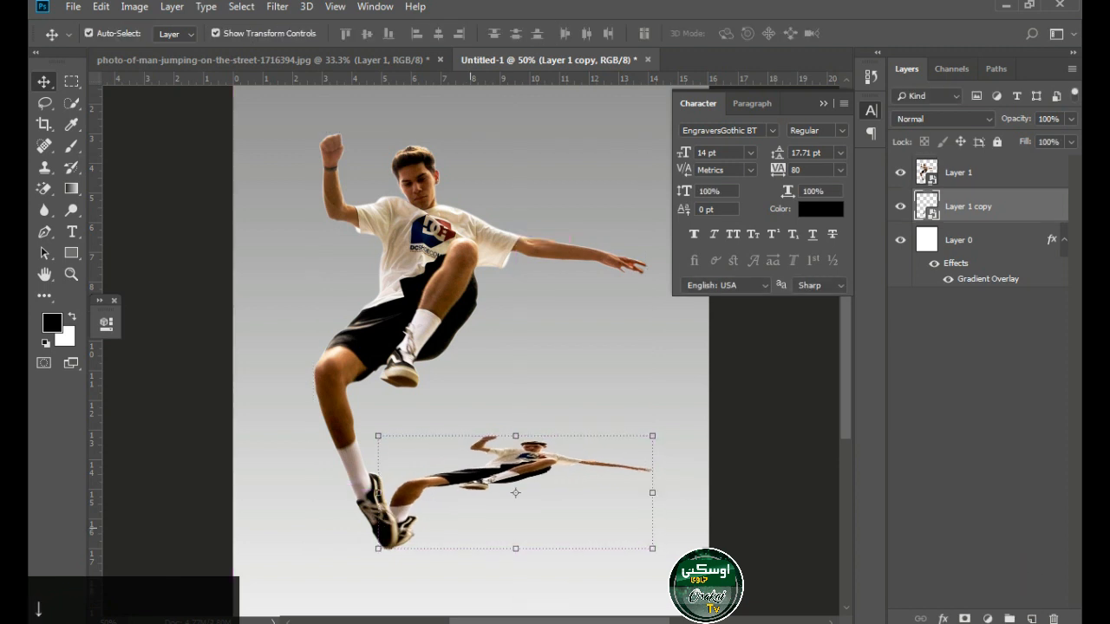
Skew Layer 1 copy further right and raise its upper edge to finish the cast-shadow shape
left_click_drag(515, 436, 525, 404)
left_click_drag(592, 416, 595, 427)
key("Return")
Turn Layer 1 copy black using Hue/Saturation with Lightness at -100
key("ctrl+u")
left_click_drag(511, 293, 431, 293)
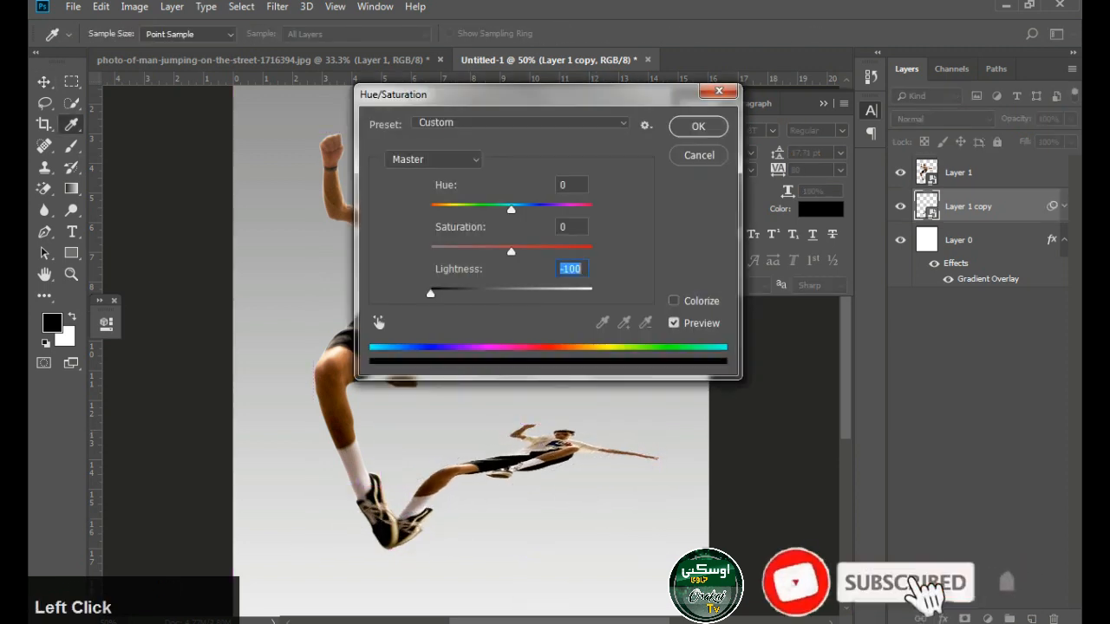
left_click(696, 126)
Apply a vertical Motion Blur filter to the black shadow layer
left_click(277, 6)
mouse_move(286, 192)
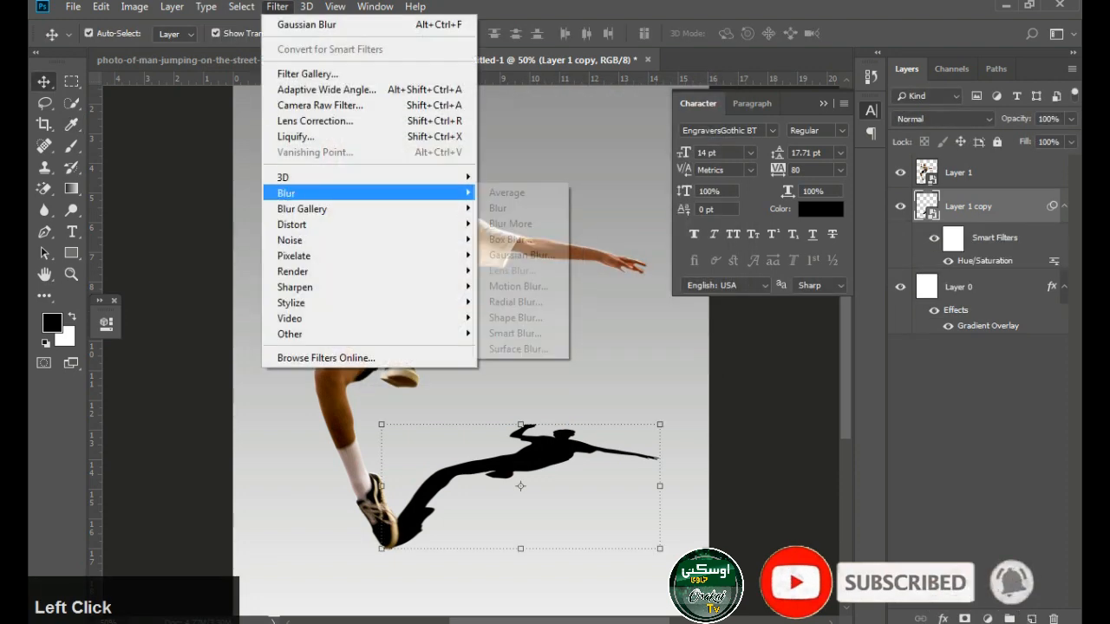
left_click(519, 287)
left_click(937, 179)
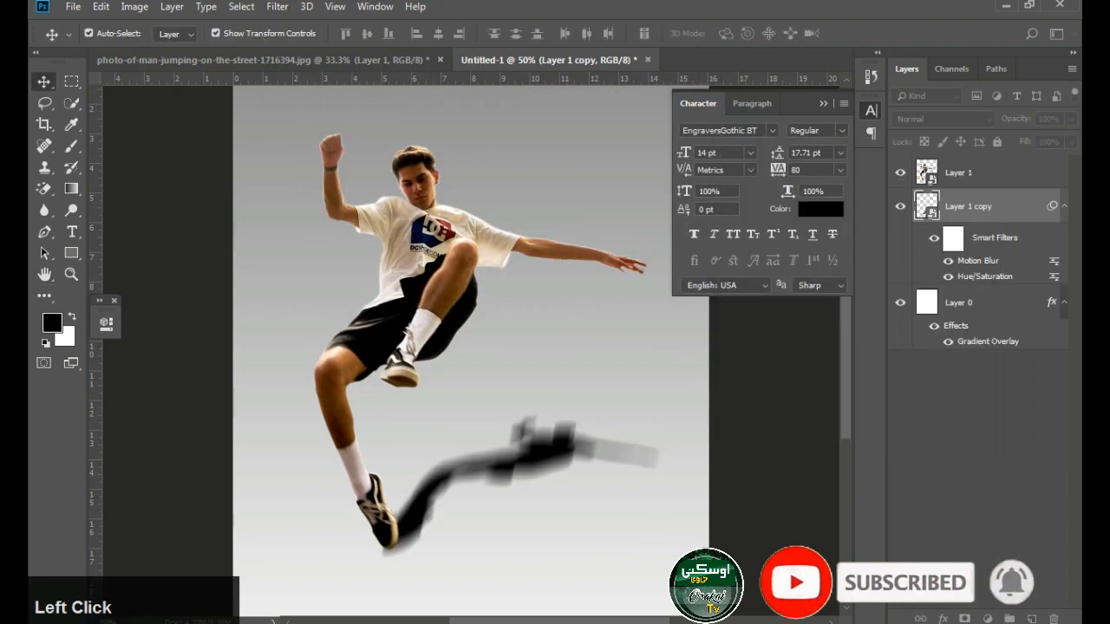
Apply a Gaussian Blur of 11.1 pixels to the shadow layer and lower its opacity to 47%
left_click(277, 6)
mouse_move(286, 193)
left_click(519, 253)
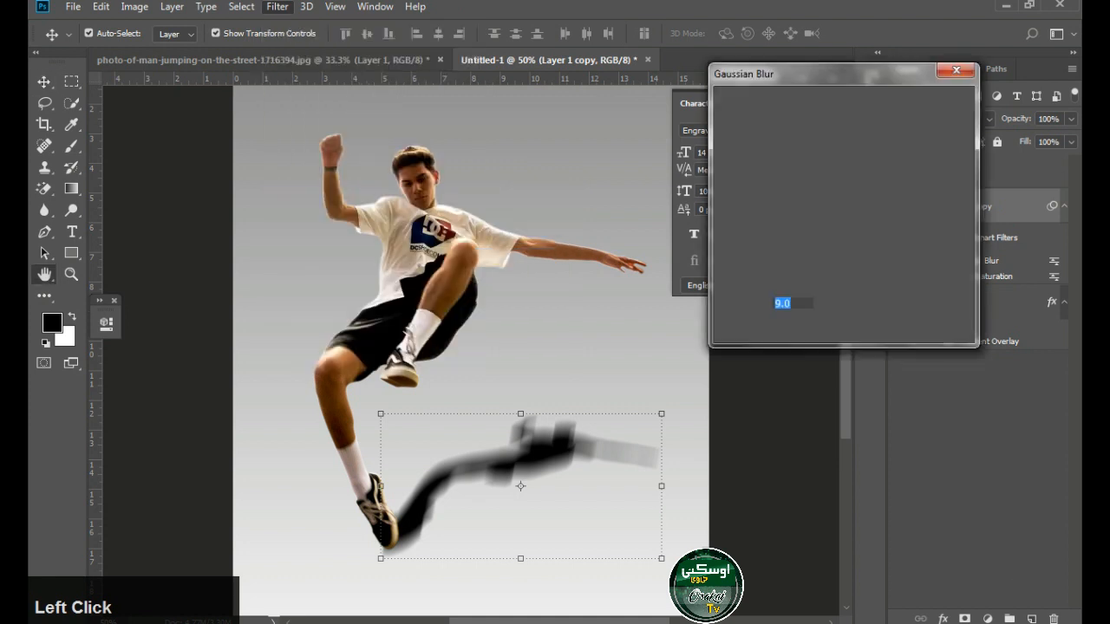
left_click_drag(787, 329, 799, 329)
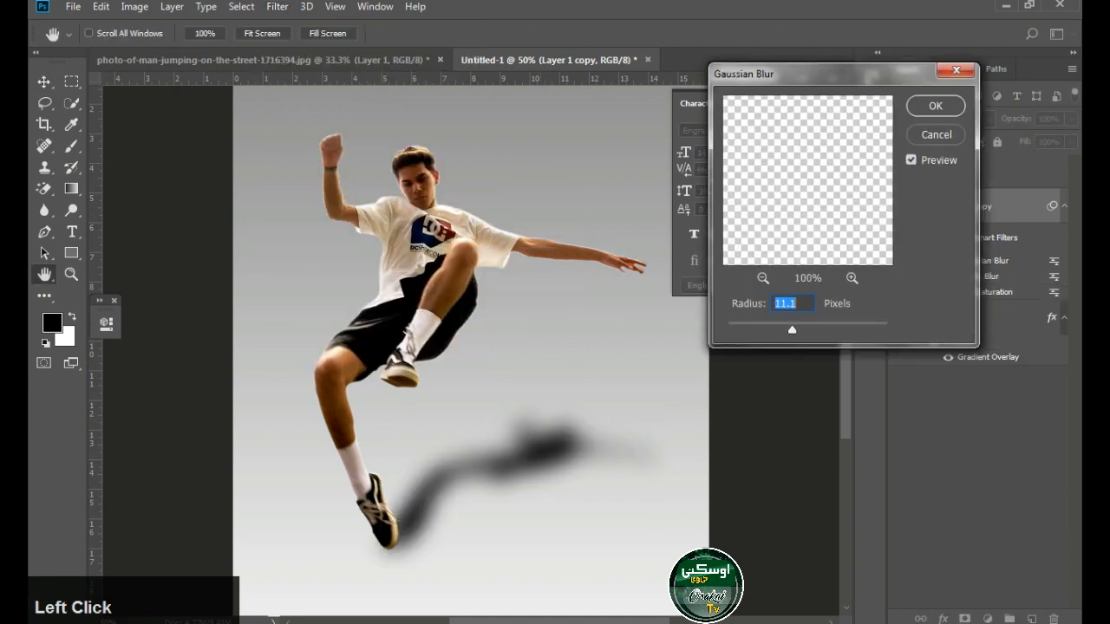
key("Return")
left_click_drag(1041, 138, 1036, 138)
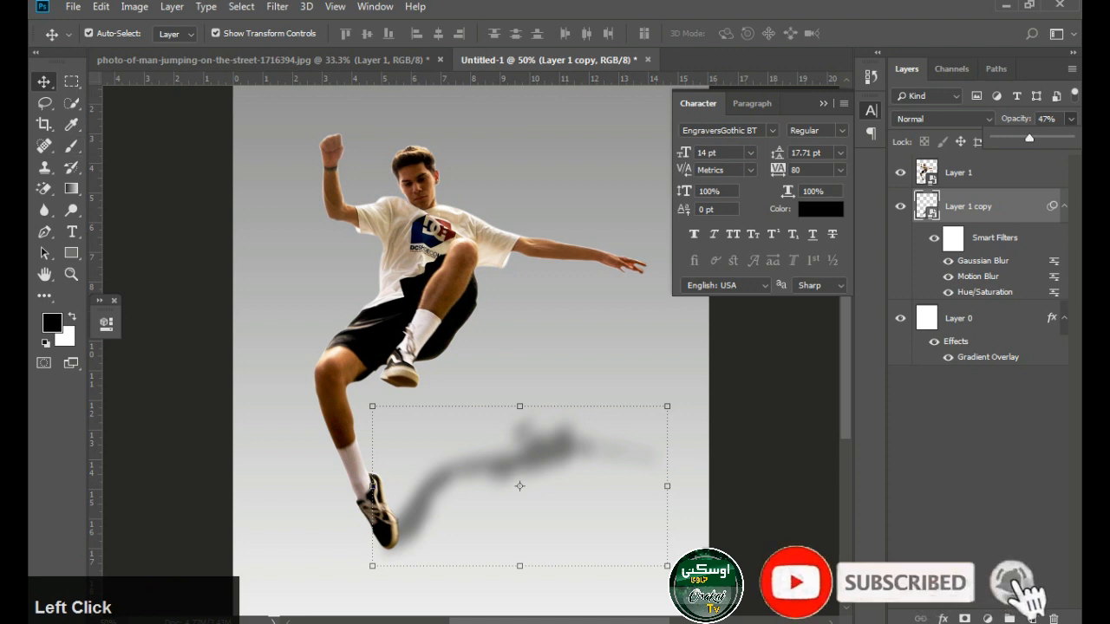
Add a layer mask to Layer 1 copy and fade parts of the shadow with a soft black 800 px brush
key("b")
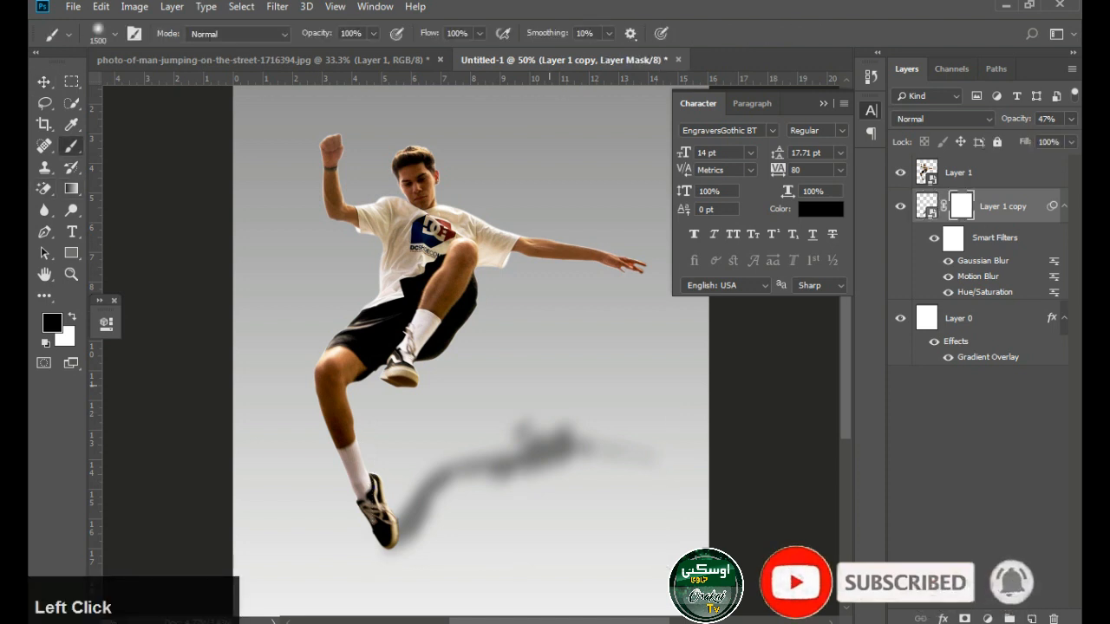
key("bracketleft")
key("bracketleft")
key("bracketleft")
key("bracketleft")
key("bracketleft")
left_click(416, 337)
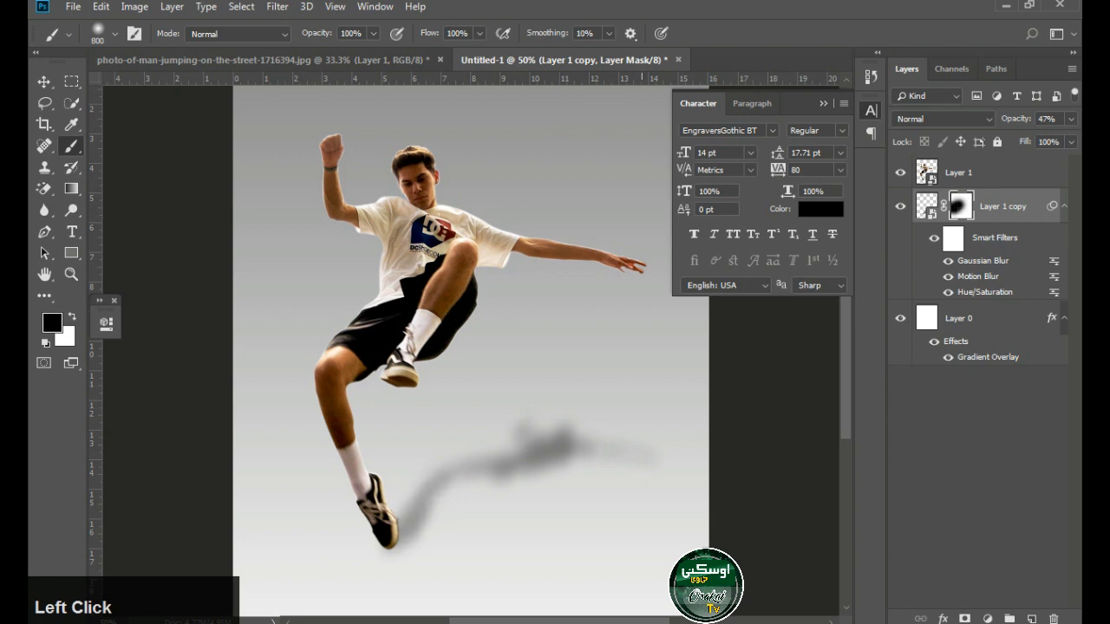
left_click(44, 81)
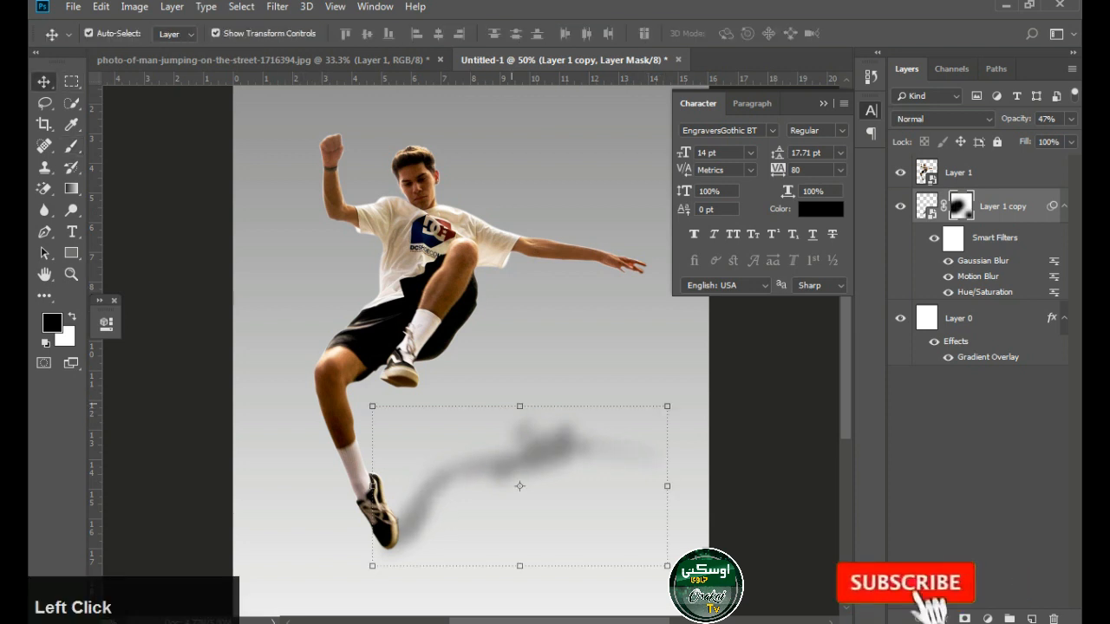
left_click_drag(530, 388, 524, 409)
key("ctrl+z")
Target the shadow image instead of its mask and skew the shadow a little further right
left_click(927, 206)
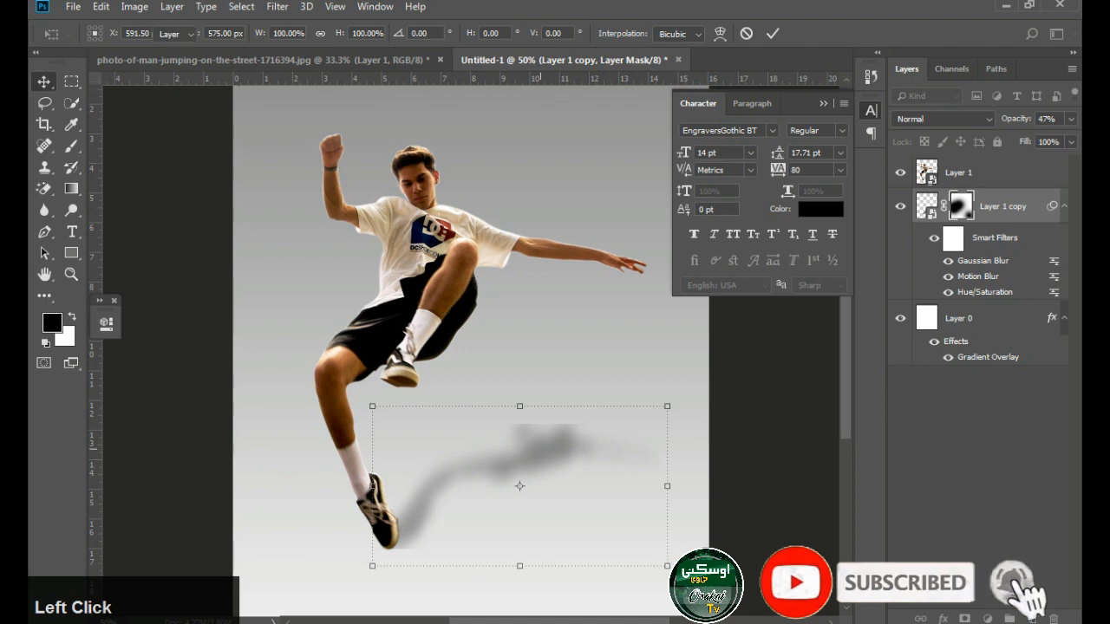
key("ctrl+t")
left_click(569, 256)
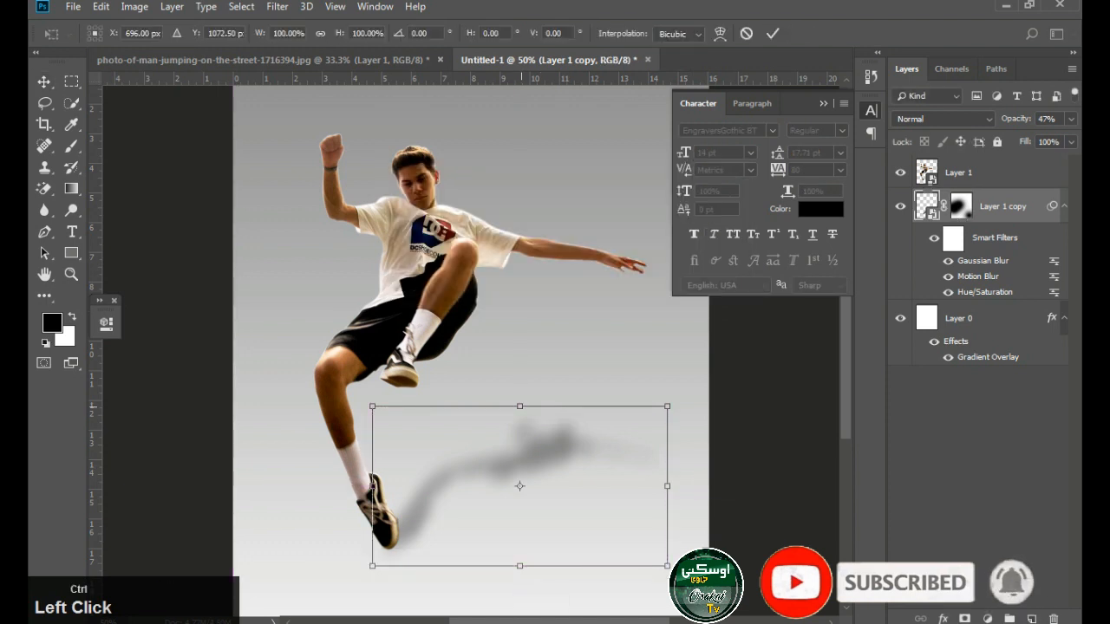
left_click_drag(520, 406, 550, 403)
key("Escape")
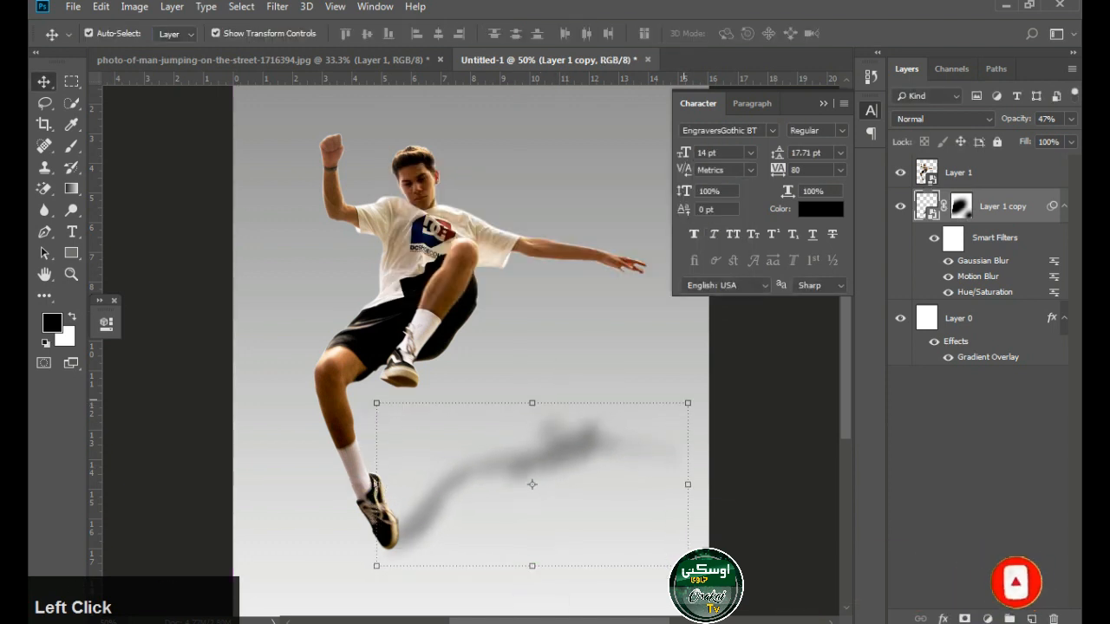
Scale the cast shadow down to 90.46% width and 88.86% height and deselect its layer
key("ctrl+t")
key("Return")
left_click_drag(685, 404, 657, 422)
key("Return")
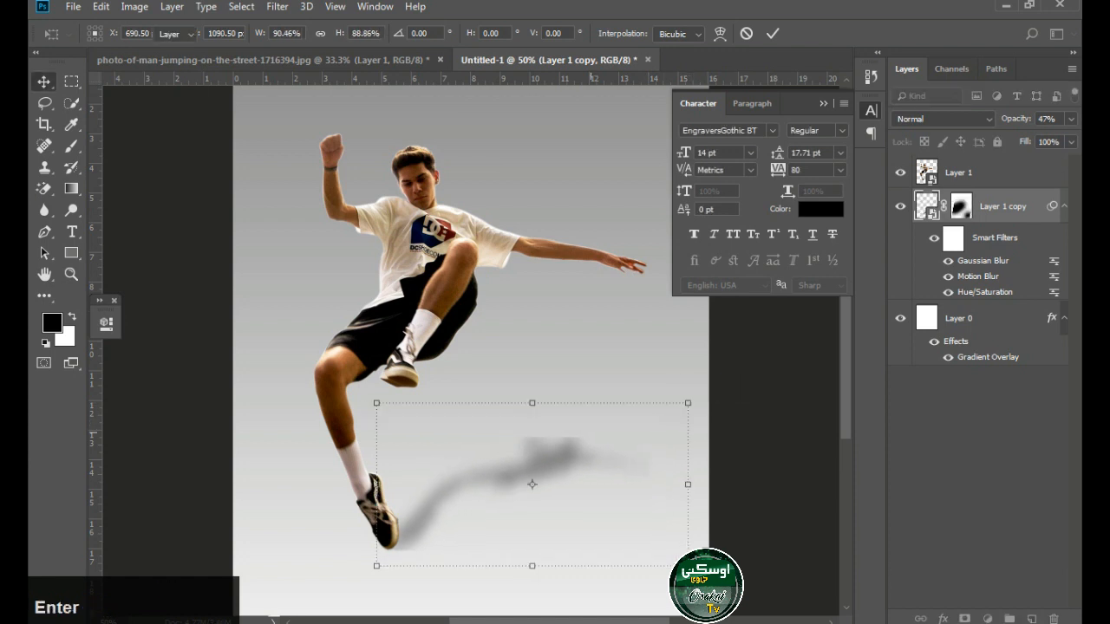
left_click(978, 469)
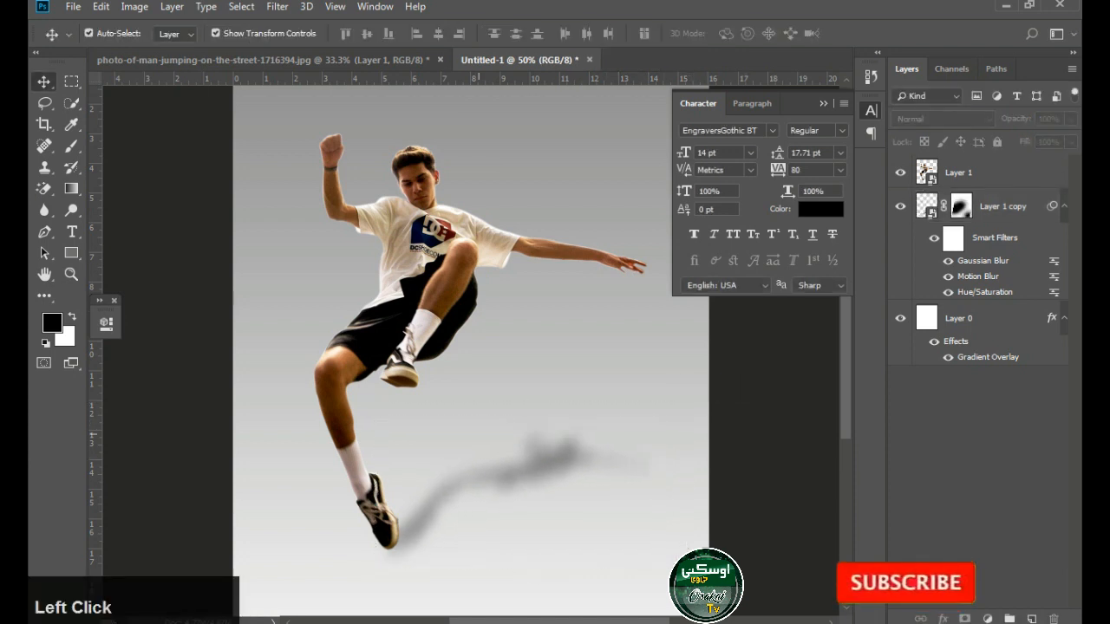
Lower the opacity of Layer 1 copy to 34%
left_click(1004, 207)
left_click(1071, 119)
left_click_drag(1018, 138, 1020, 138)
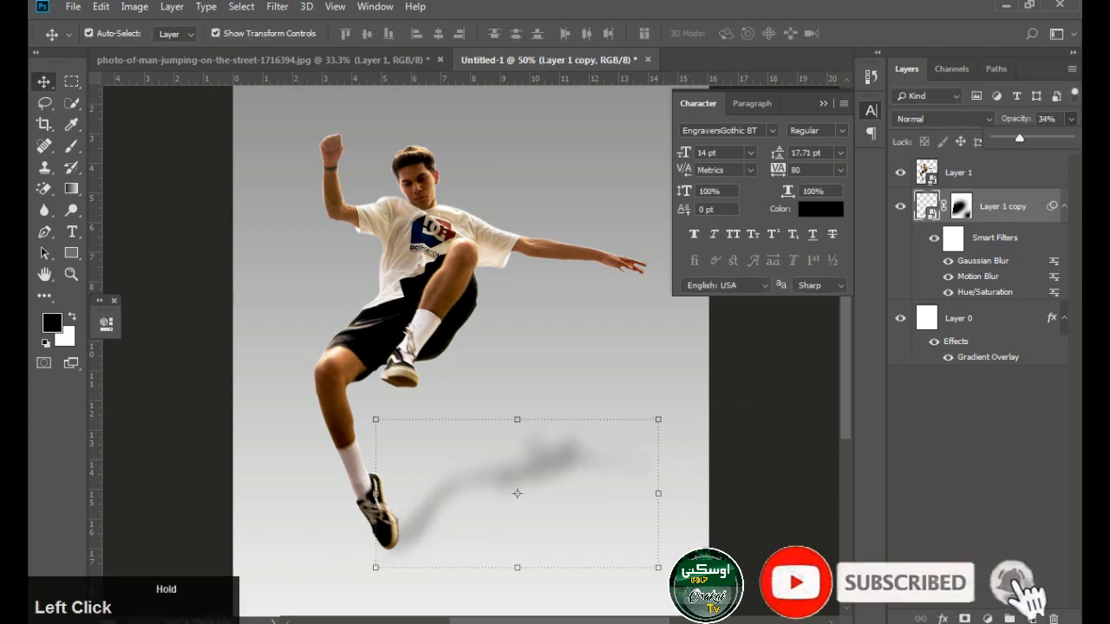
Paint one soft black 800 px brush spot on a new layer and squeeze it to 31.69% width
left_click(71, 146)
left_click(1032, 618)
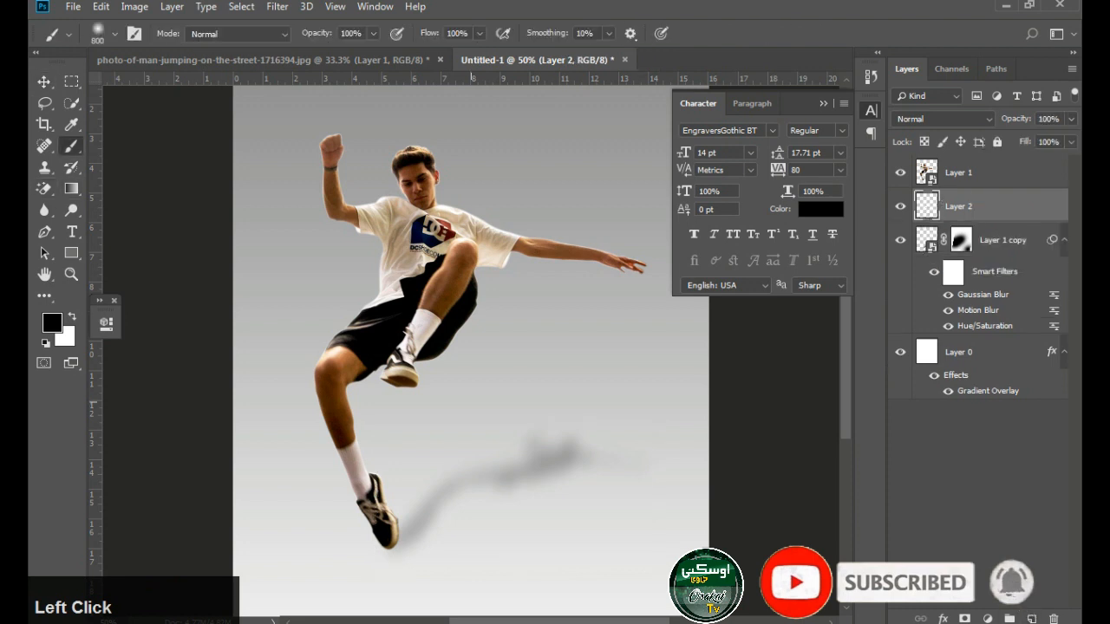
left_click(493, 402)
key("v")
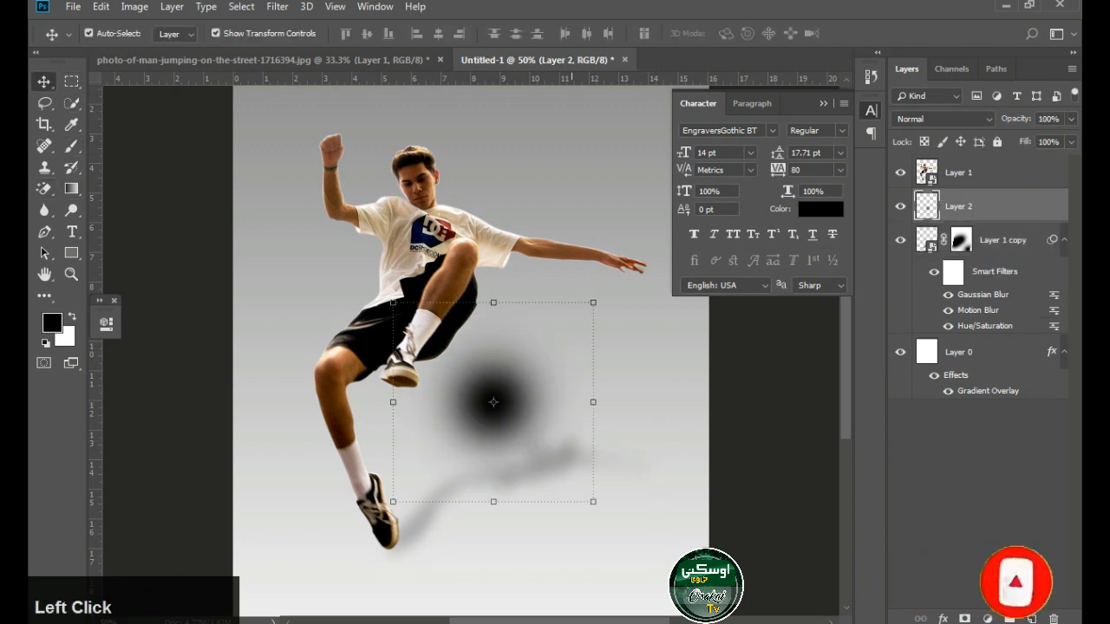
left_click_drag(593, 402, 525, 402)
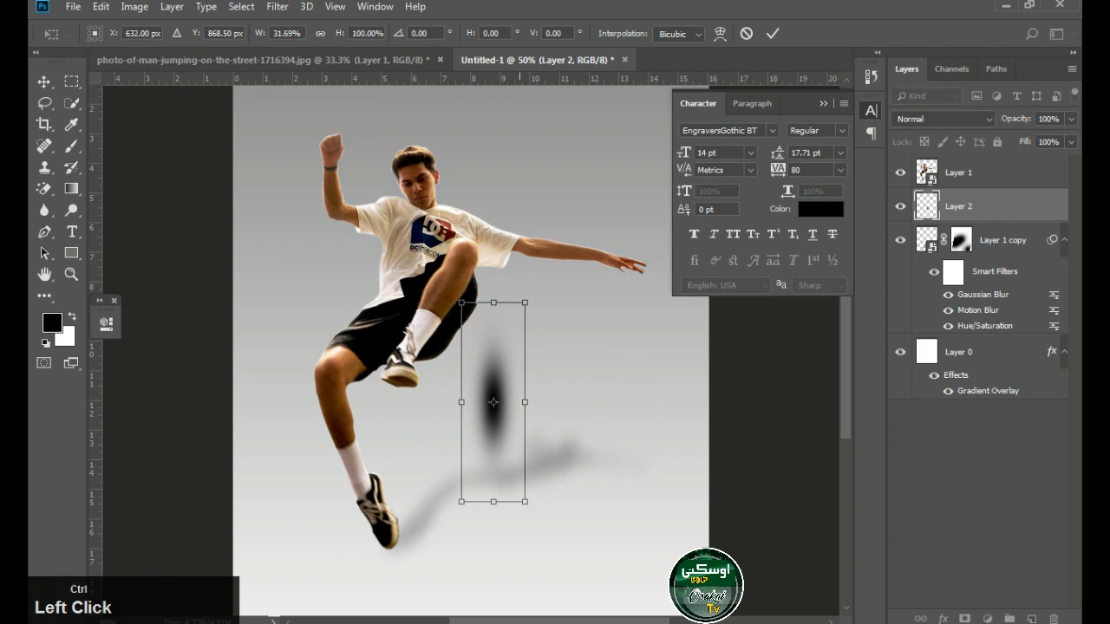
left_click_drag(525, 302, 552, 281)
key("ctrl+z")
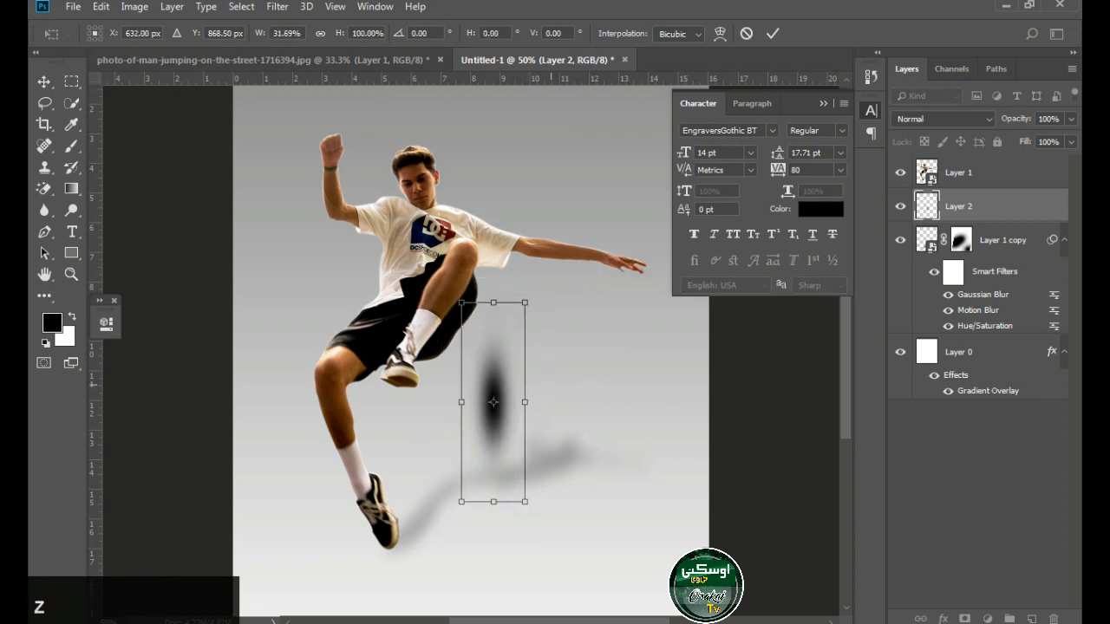
left_click_drag(526, 503, 517, 503)
key("ctrl+z")
Move the narrow black spot behind the man's lower shoe and distort it so it flares towards the top
key("Return")
left_click_drag(506, 374, 404, 474)
key("ctrl+t")
left_click_drag(424, 403, 392, 341)
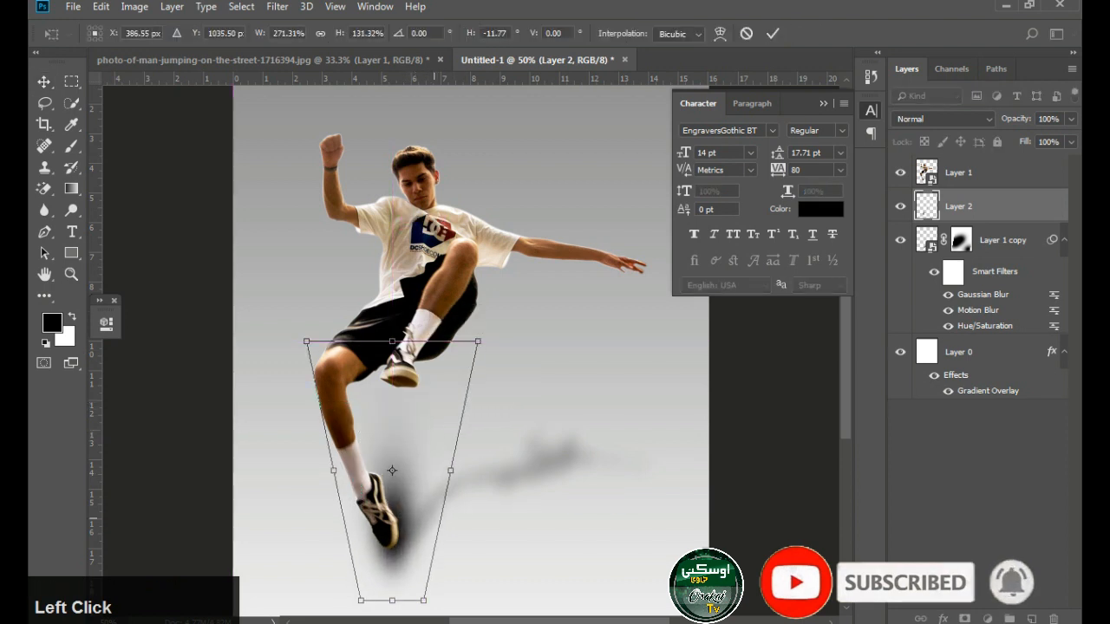
key("Return")
Widen and stretch the contact shadow upward and nudge it left behind the shoe
left_click(392, 459)
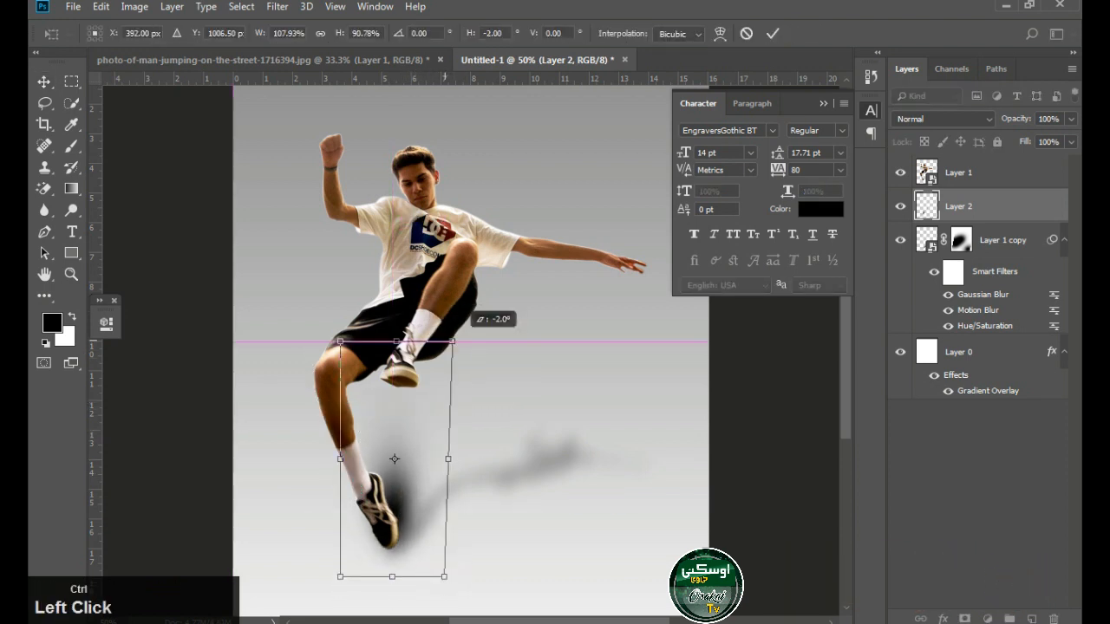
left_click_drag(452, 341, 484, 341)
left_click_drag(393, 341, 402, 217)
key("Return")
key("Left")
key("Left")
key("Left")
key("Left")
Rotate the contact shadow onto its side, distort and lengthen it to the right, and place it beside the lower shoe
left_click_drag(402, 476, 507, 485)
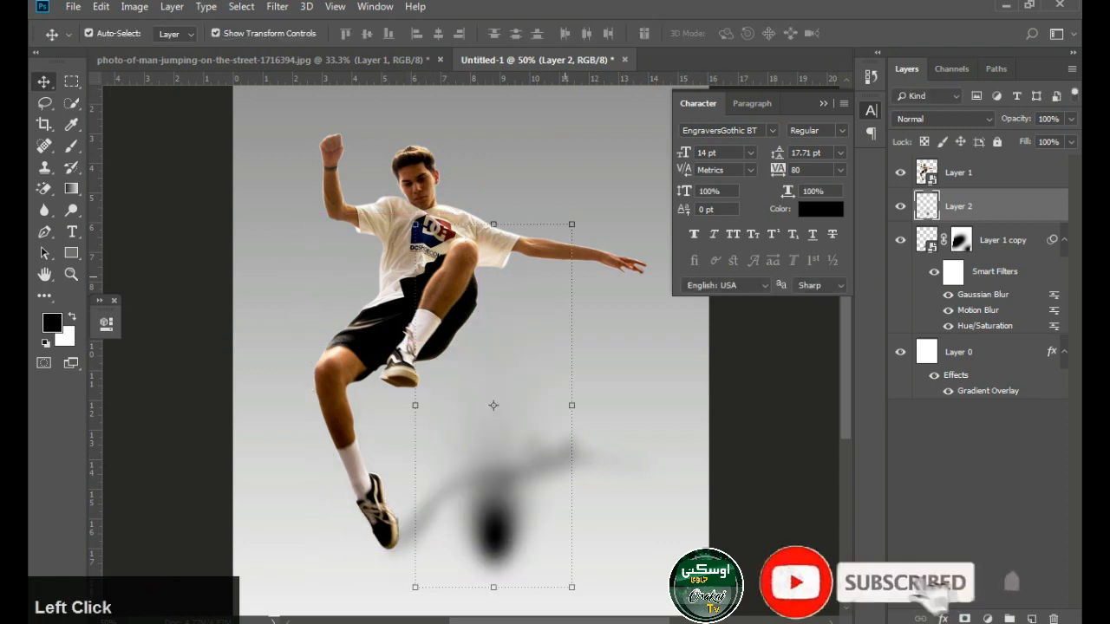
left_click_drag(589, 219, 690, 468)
left_click_drag(455, 414, 544, 438)
left_click_drag(594, 506, 588, 468)
left_click_drag(768, 440, 777, 498)
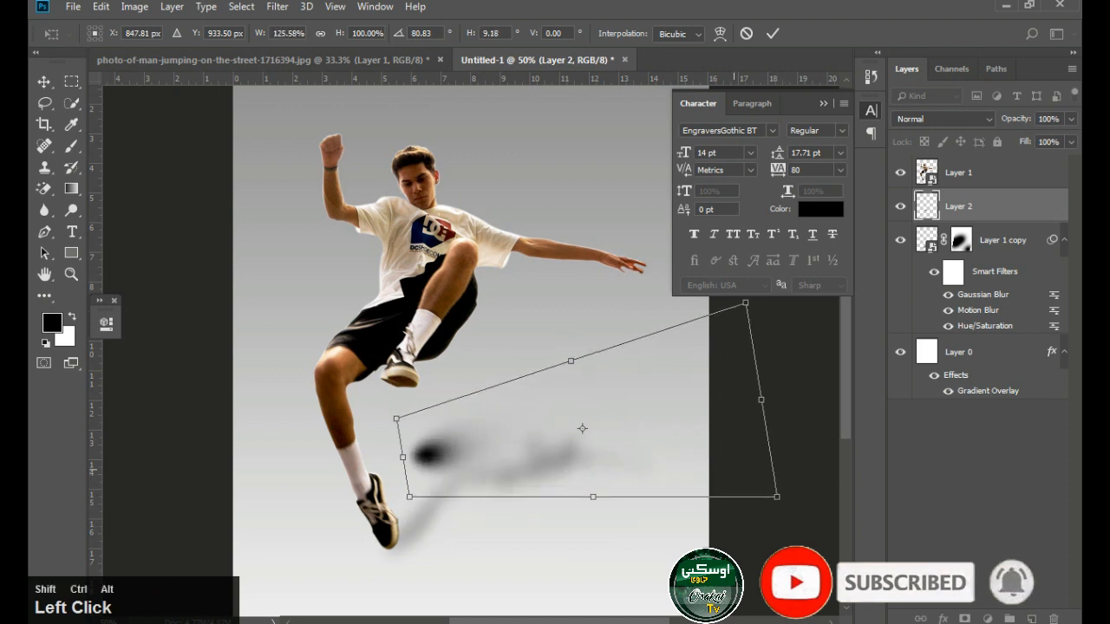
left_click_drag(760, 400, 833, 390)
key("Return")
left_click_drag(447, 465, 421, 527)
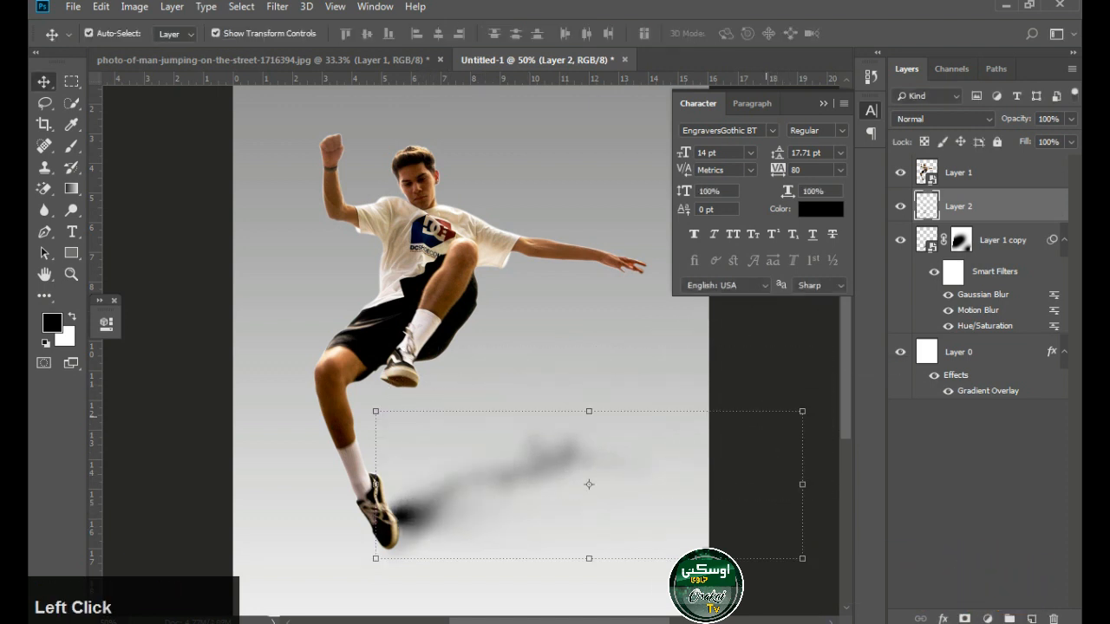
Rotate the contact shadow by about -65° so it rises steeply from the lower shoe, and nudge it into place
left_click_drag(815, 467, 723, 331)
left_click_drag(521, 555, 437, 453)
left_click_drag(536, 468, 556, 443)
left_click_drag(494, 548, 438, 505)
key("Left")
key("Left")
key("Left")
key("Left")
key("Left")
key("Down")
key("Down")
key("Down")
key("Down")
key("Down")
key("Down")
key("Down")
key("Down")
key("Down")
key("Down")
key("Left")
key("Left")
key("Left")
key("Left")
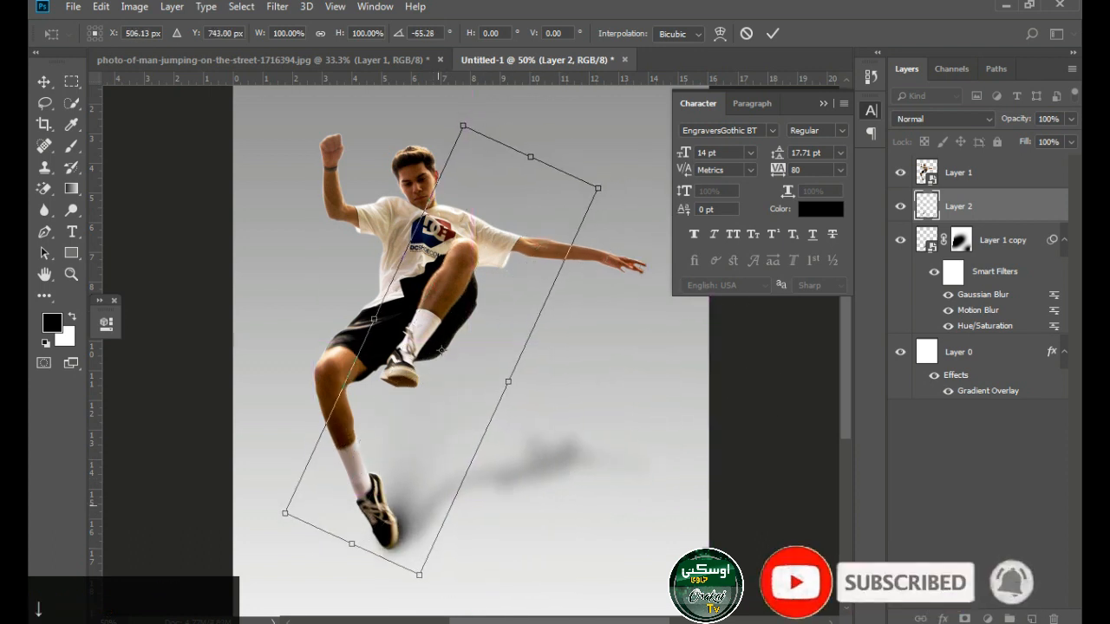
key("Return")
Reselect Layer 2 on the canvas, stretch the contact shadow taller and realign it with the lower shoe
left_click(373, 538)
right_click(401, 520)
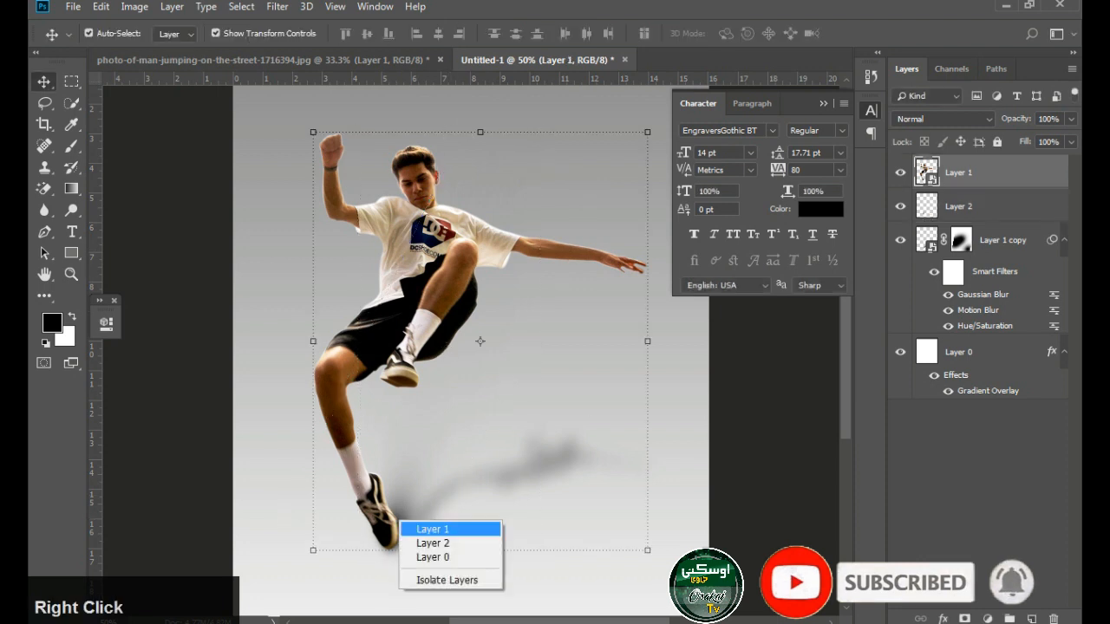
left_click(434, 528)
right_click(401, 522)
left_click(433, 547)
right_click(399, 528)
left_click(433, 536)
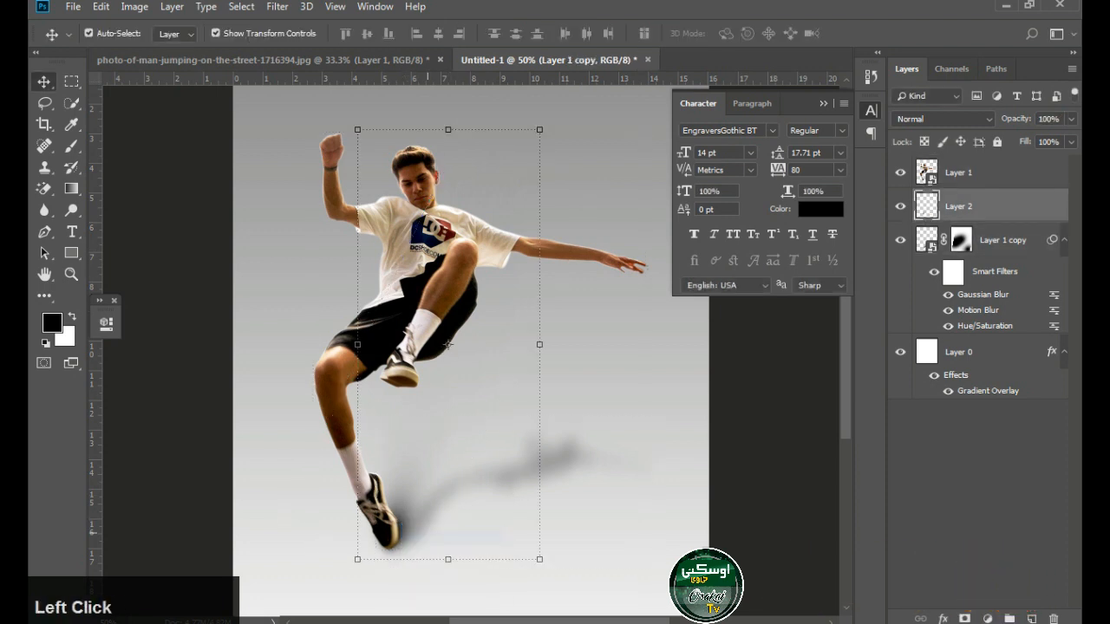
left_click_drag(448, 559, 446, 614)
left_click_drag(436, 540, 438, 469)
key("Return")
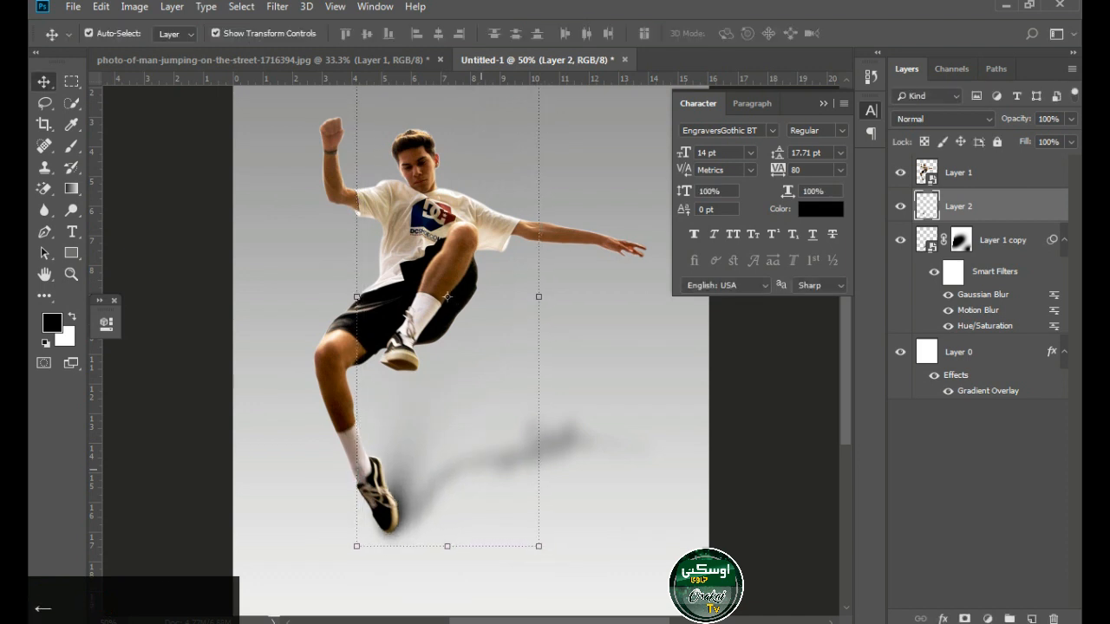
Stretch the contact shadow vertically to 127.68% height against the lower shoe and deselect its layer
left_click(466, 432, "alt")
left_click(465, 432, "alt")
left_click_drag(456, 242, 456, 207)
left_click_drag(451, 382, 451, 350)
left_click(453, 467, "ctrl")
left_click(468, 447, "ctrl")
left_click(468, 446, "ctrl")
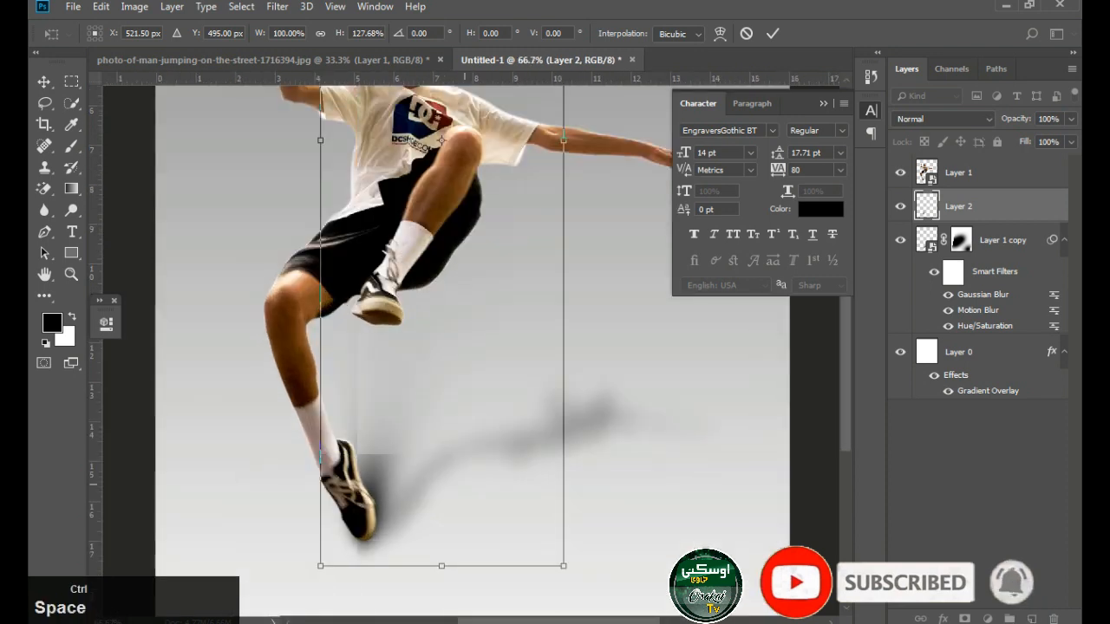
key("Return")
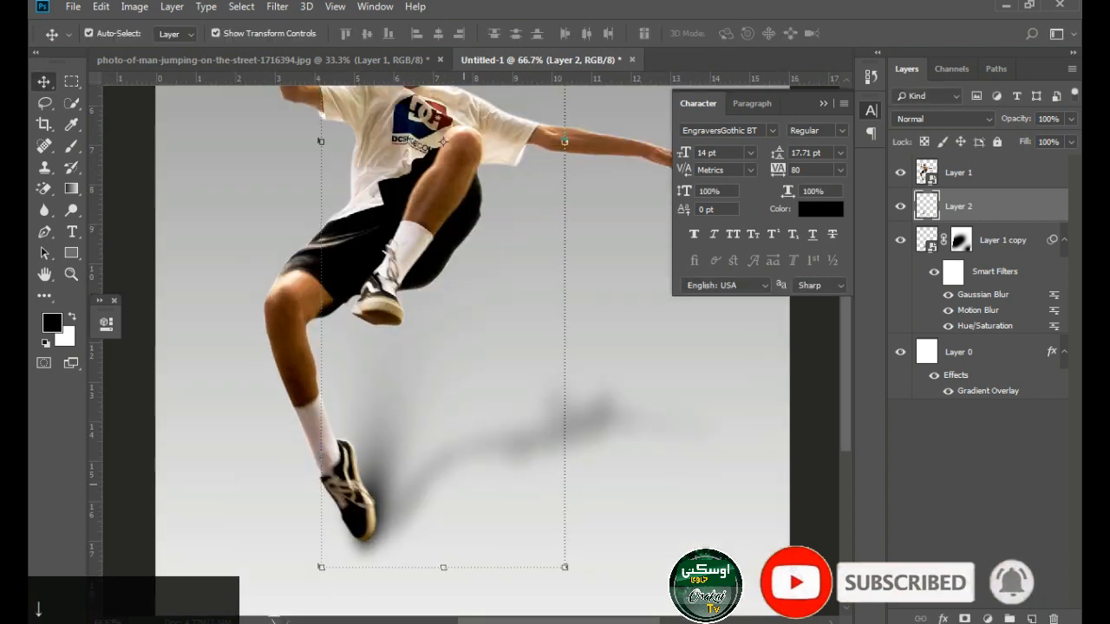
left_click(484, 443, "ctrl+alt")
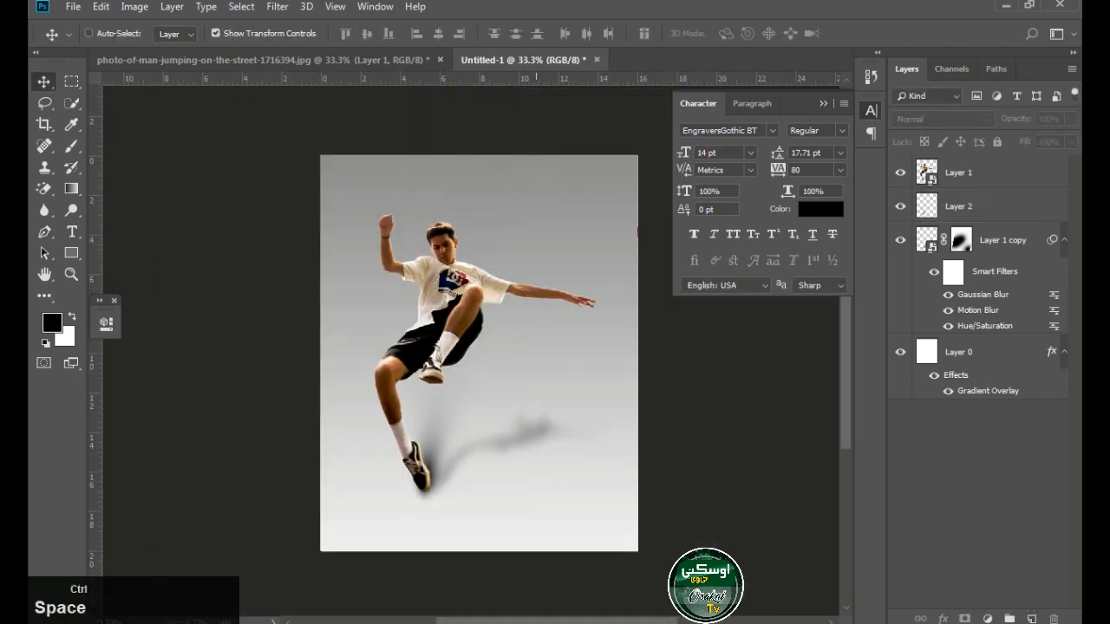
left_click(530, 299, "ctrl")
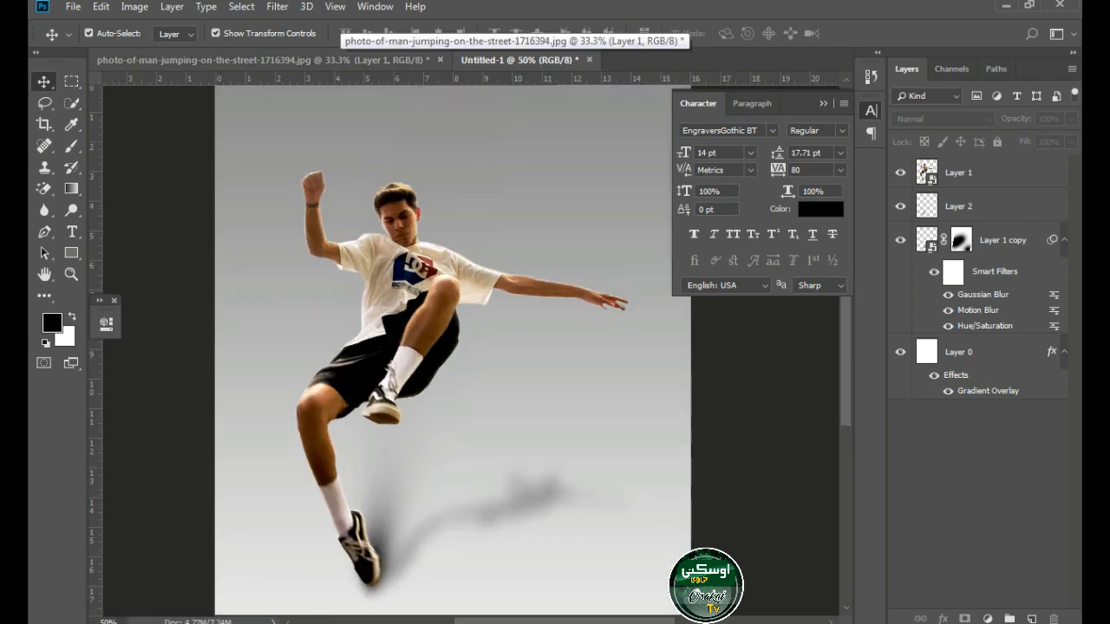
Bring the Nike football image from the jumping-man photo document into Untitled-1 and rasterize its layer
left_click(217, 60)
left_click_drag(479, 229, 475, 358)
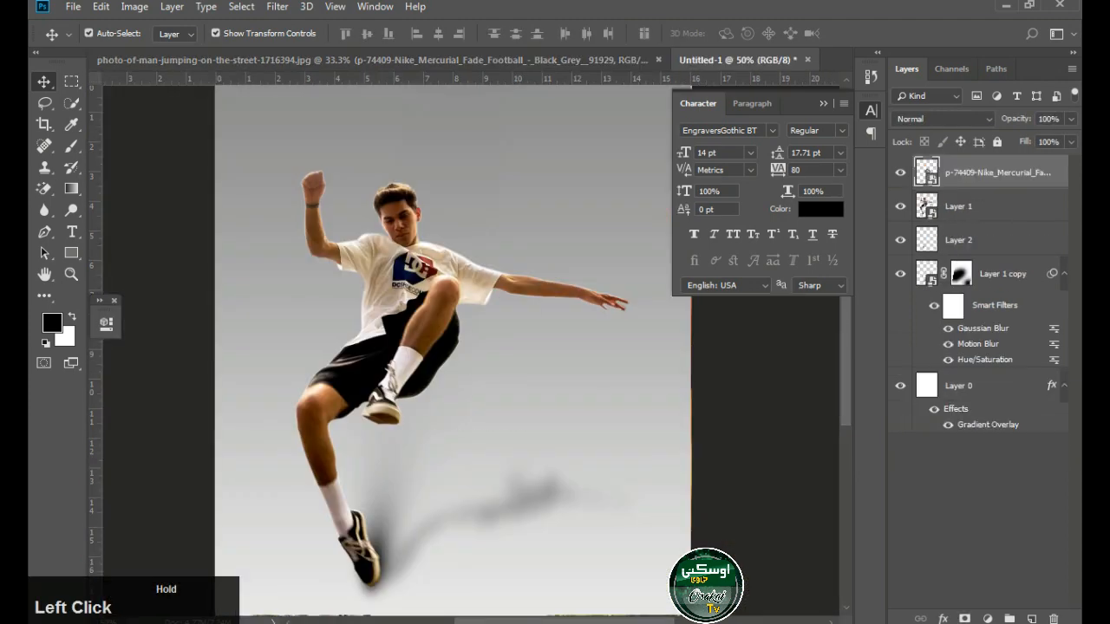
key("Return")
right_click(991, 174)
left_click(825, 275)
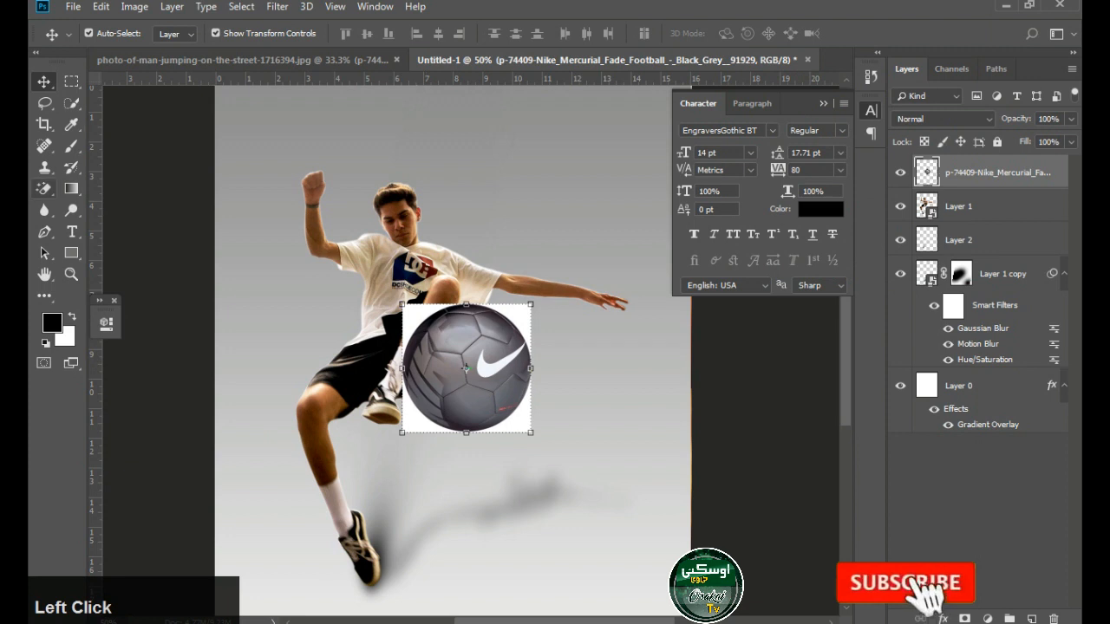
Erase the football's white background, scale the ball down and set it above the thigh of the man's lower leg
left_click(403, 368)
key("v")
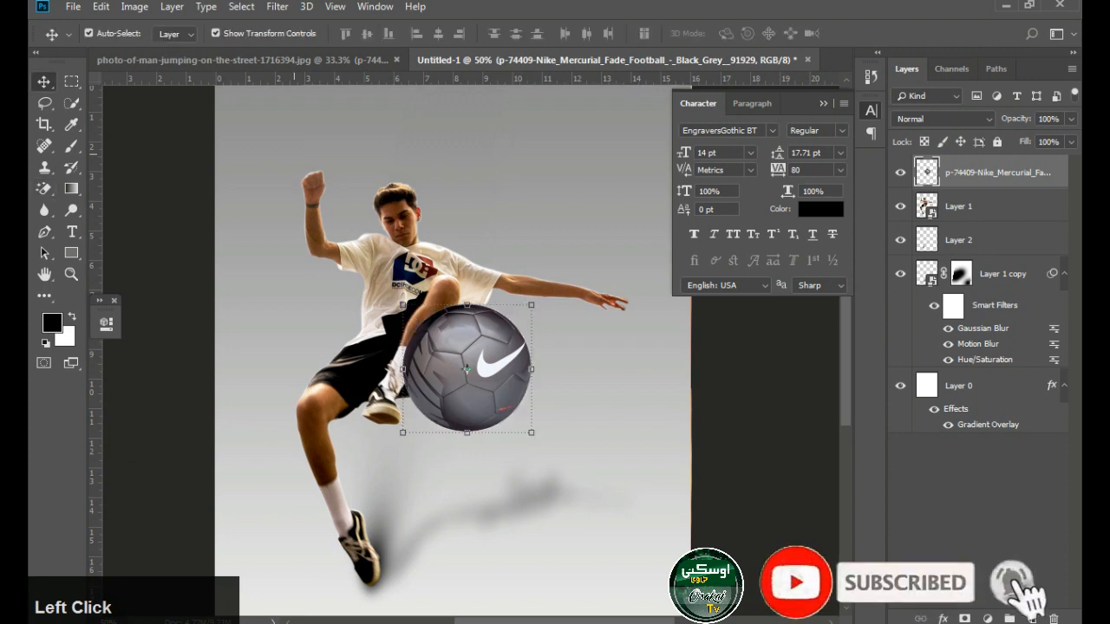
key("ctrl+t")
left_click_drag(531, 304, 479, 345)
key("Return")
key("ctrl+plus")
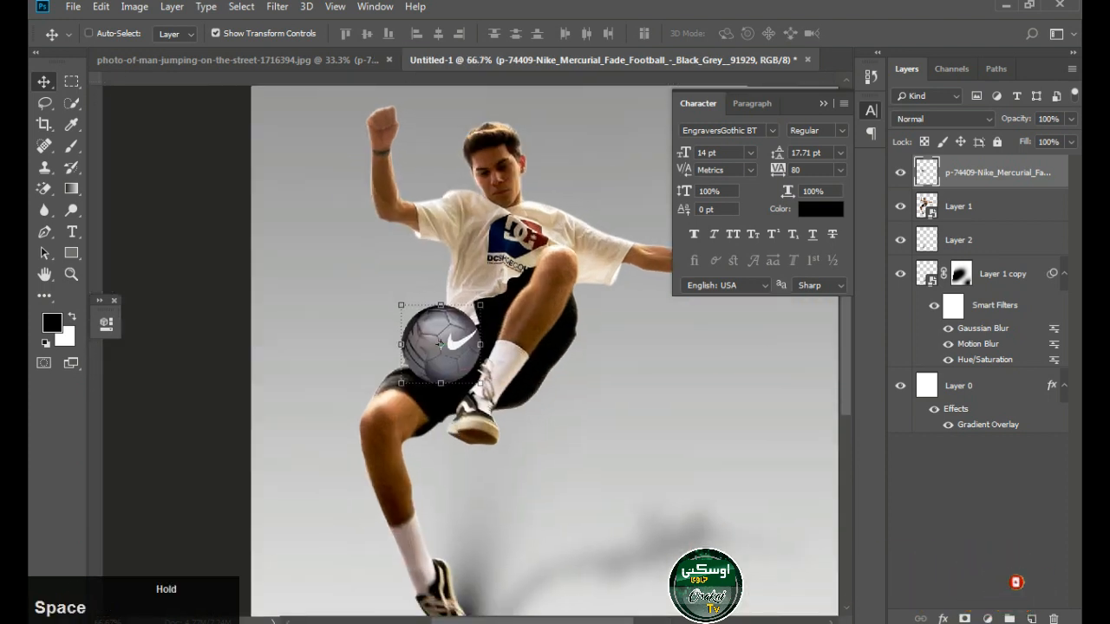
Fine-tune the football's size against the thigh, scaling it to about 95.83% and making two further small adjustments
left_click(440, 345, "ctrl+alt")
key("ctrl+t")
left_click_drag(478, 297, 476, 300)
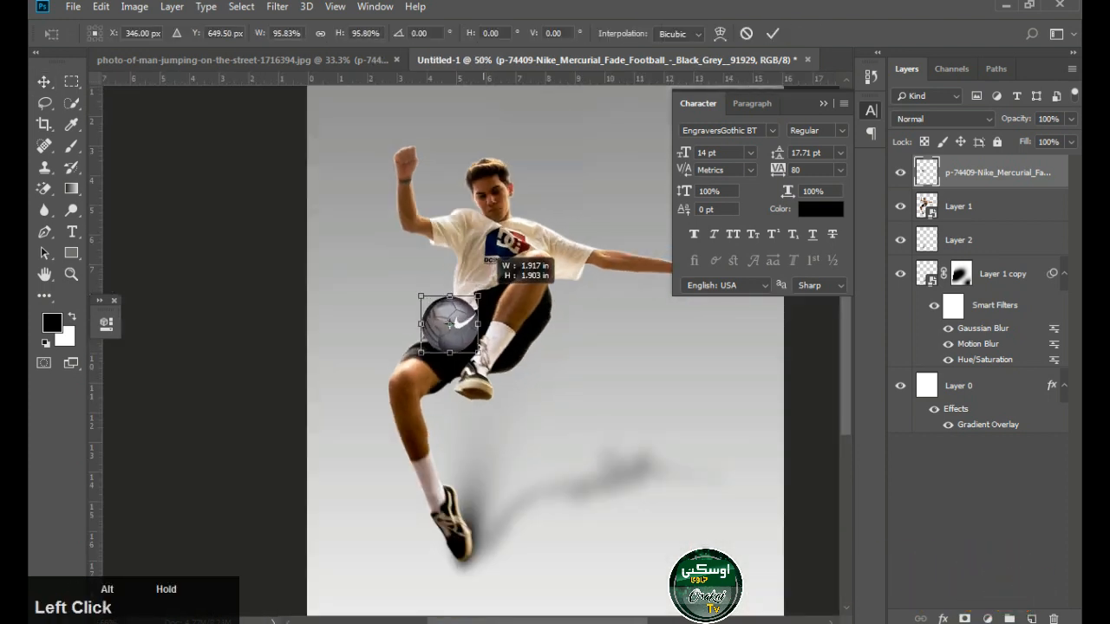
key("Return")
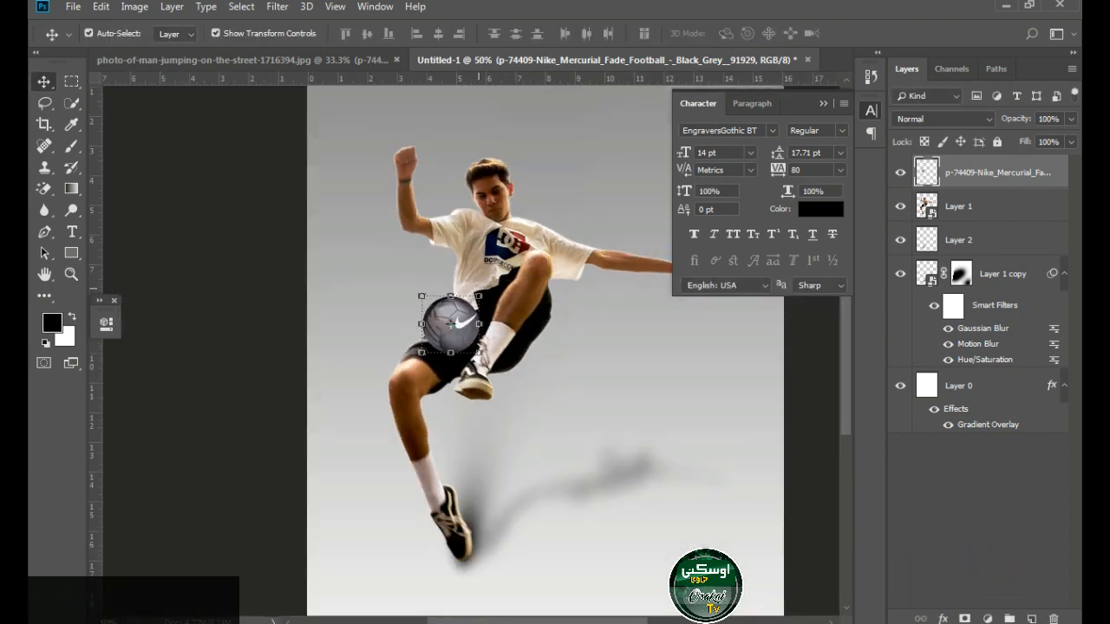
key("ctrl+t")
left_click_drag(478, 296, 481, 294)
key("Return")
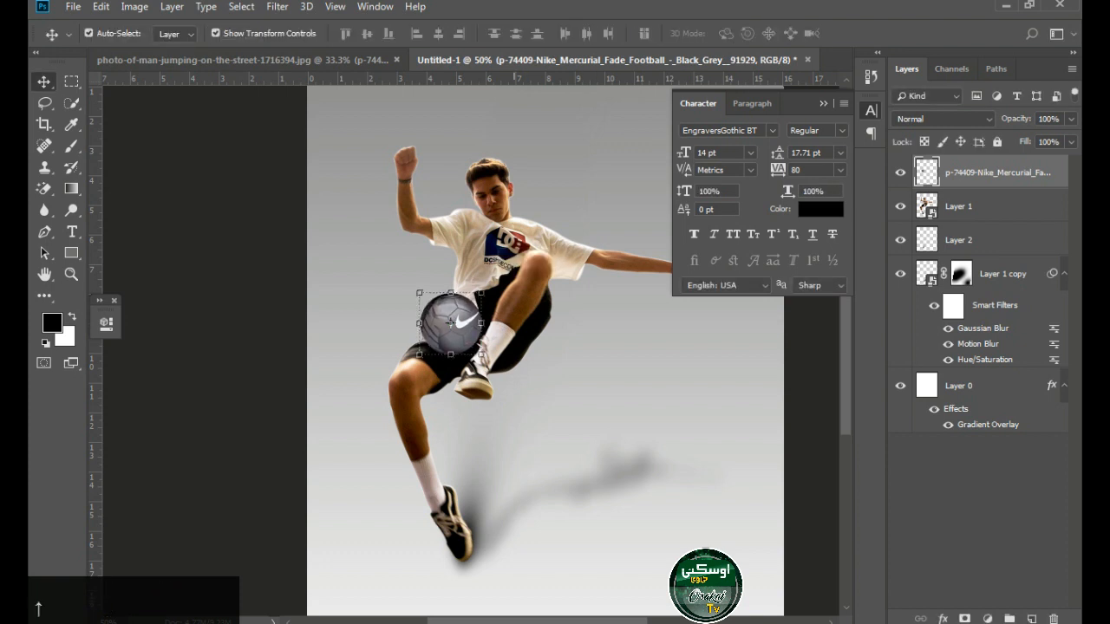
left_click(481, 294, "alt+shift")
key("Return")
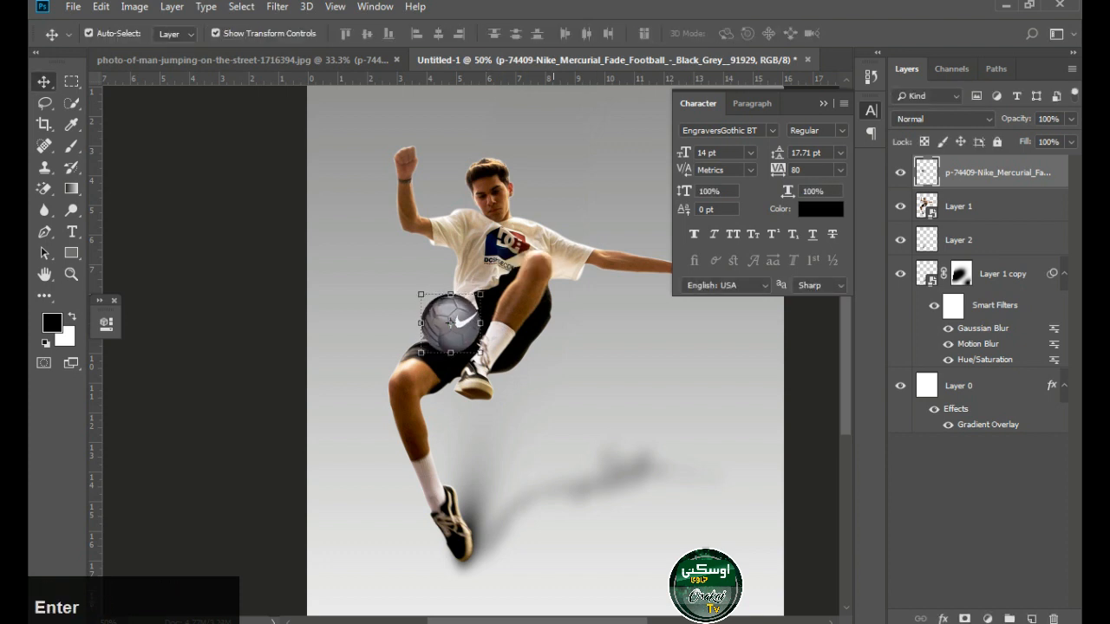
Add contrast to the football with an S-shaped RGB Curves adjustment, including a point at input 112, output 113
key("ctrl+m")
left_click_drag(578, 81, 629, 8)
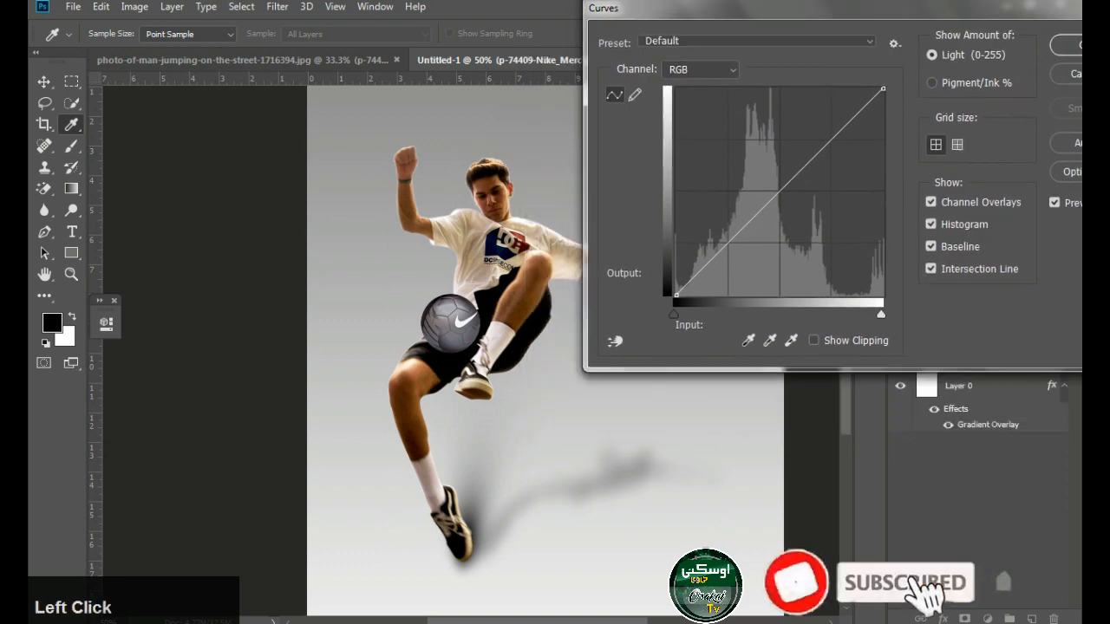
left_click_drag(794, 172, 786, 174)
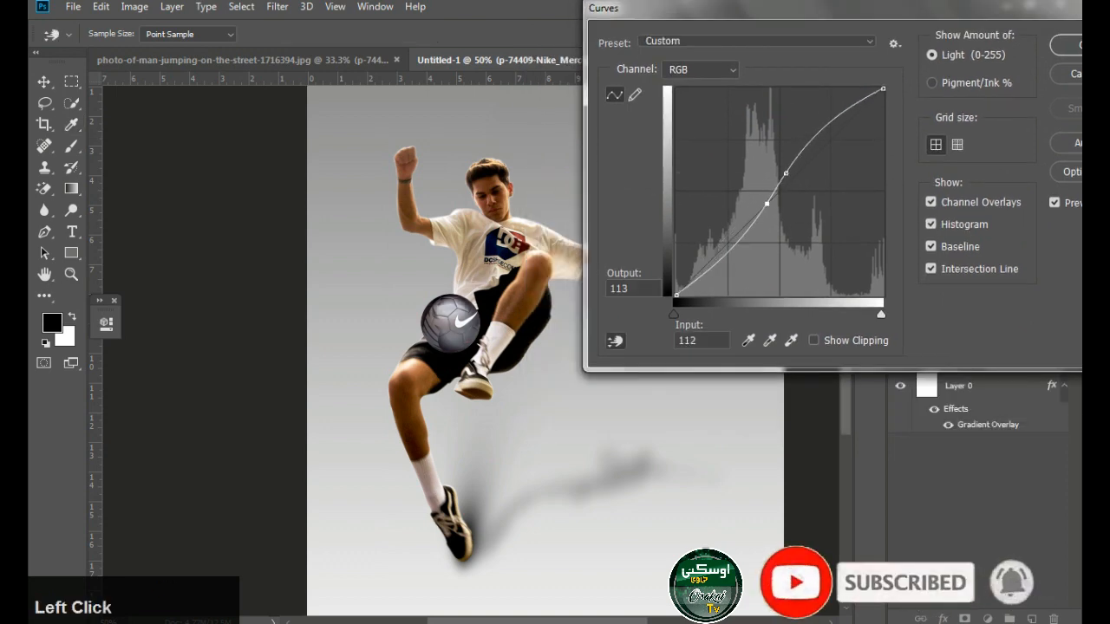
left_click(1072, 45)
Brighten the man on Layer 1 with a custom RGB Curves adjustment that includes a point at input 105, output 110
left_click(598, 204)
left_click(534, 263)
key("ctrl+m")
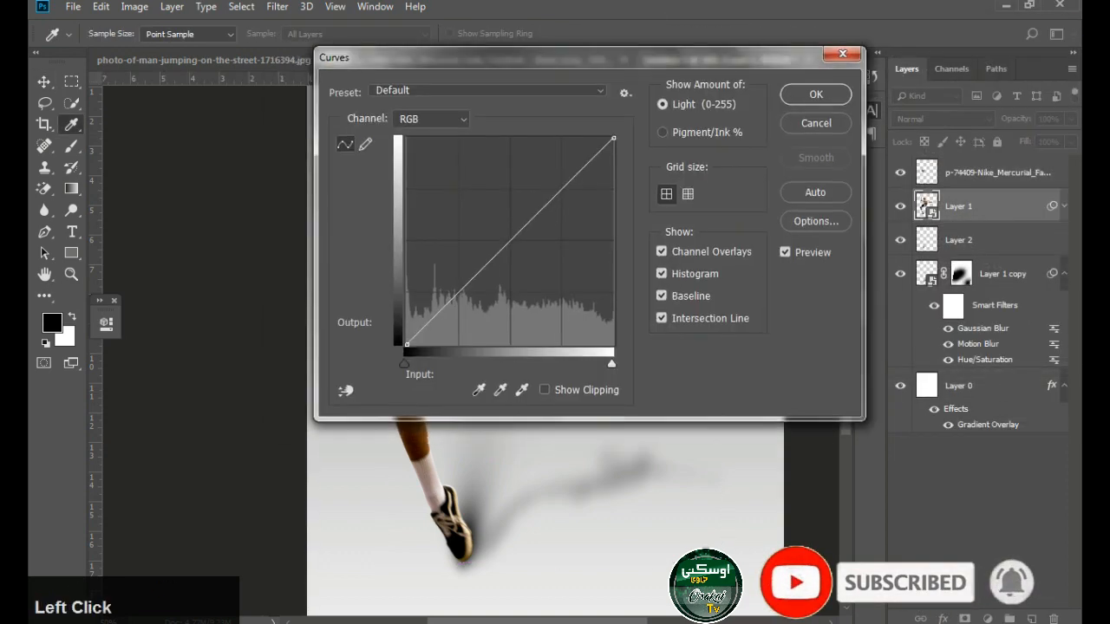
left_click_drag(364, 87, 616, 35)
left_click(770, 220)
left_click(759, 233)
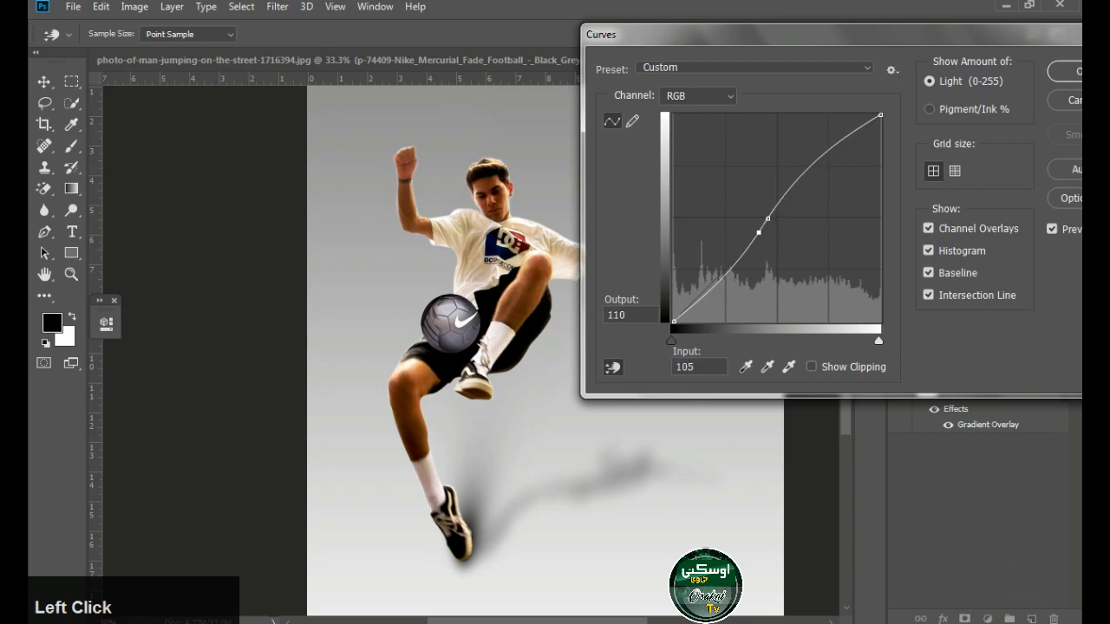
left_click(1065, 71)
key("ctrl+m")
left_click(775, 135)
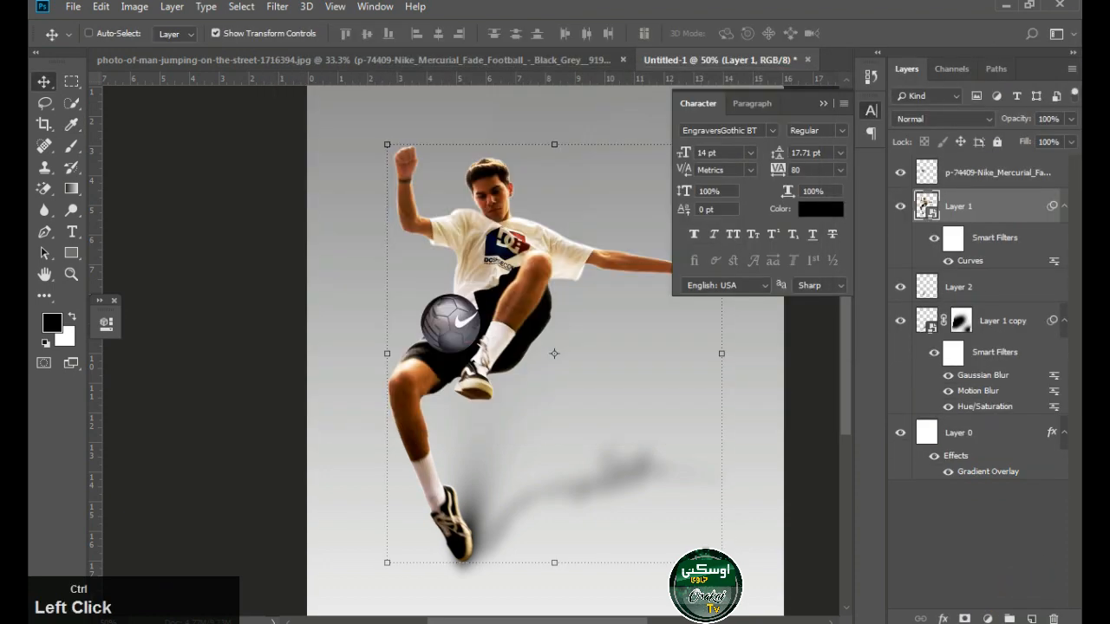
Apply Levels to the man on Layer 1 with input values 16, 1.35 and 241
key("ctrl+l")
left_click_drag(660, 289, 673, 289)
left_click_drag(770, 289, 754, 289)
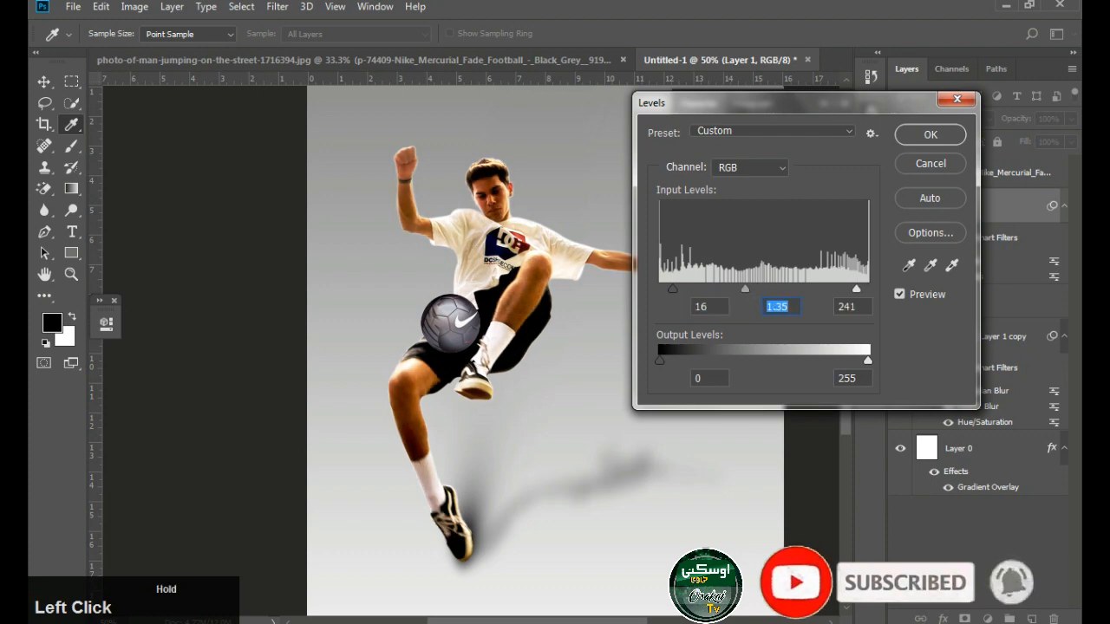
left_click(931, 134)
Apply Levels to the football with black input 12, midtones 1.21 and white input 255
left_click(451, 323, "ctrl")
key("ctrl+l")
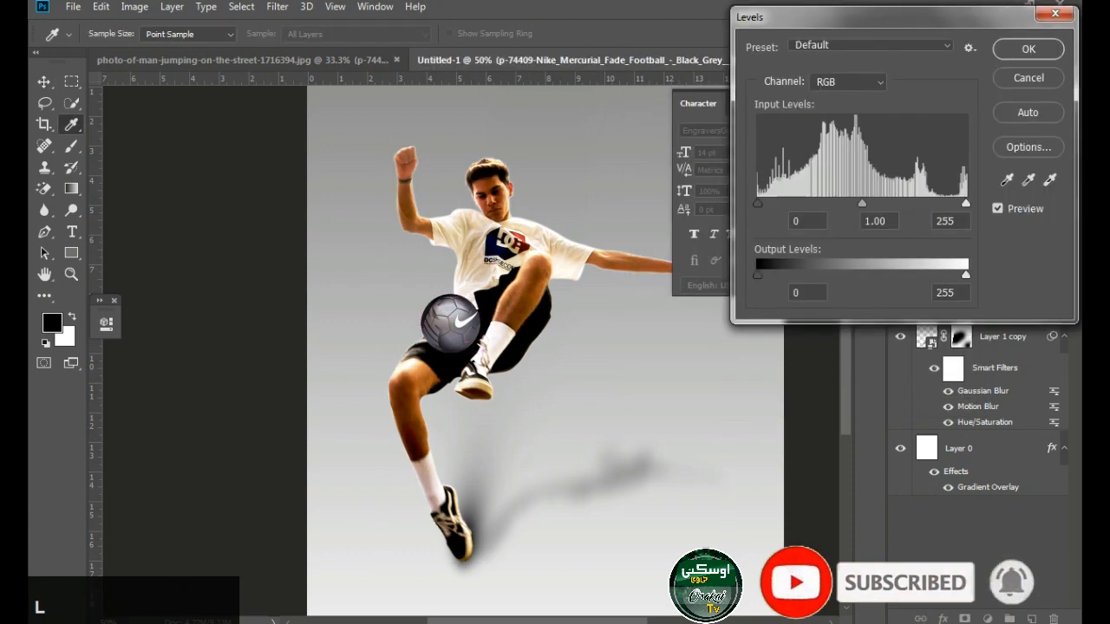
left_click_drag(768, 203, 766, 203)
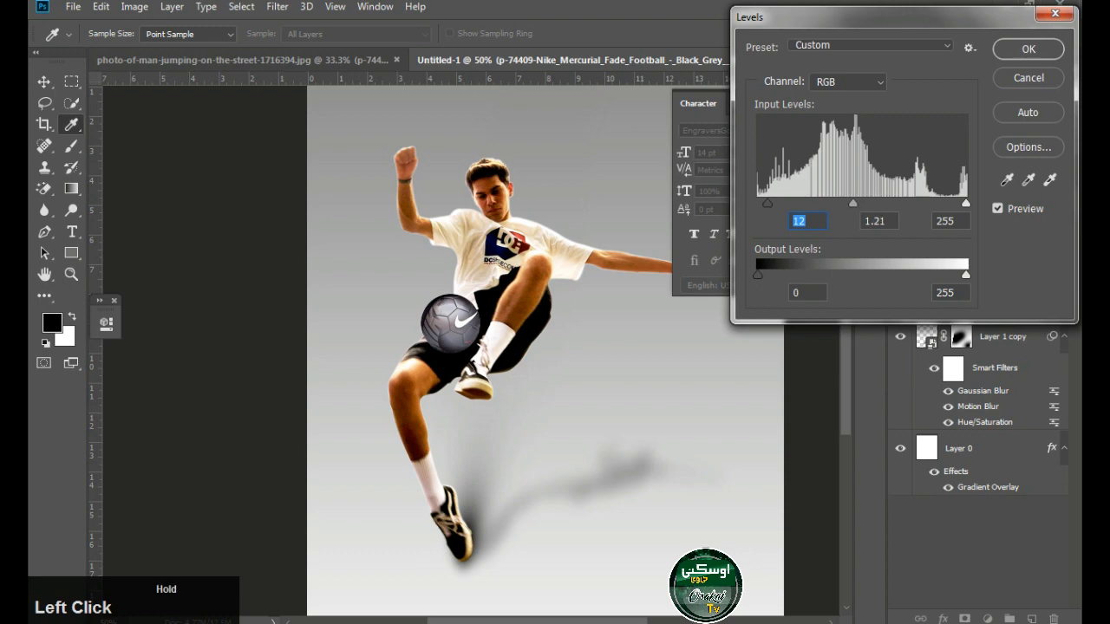
left_click(1028, 49)
left_click(542, 307, "ctrl+alt")
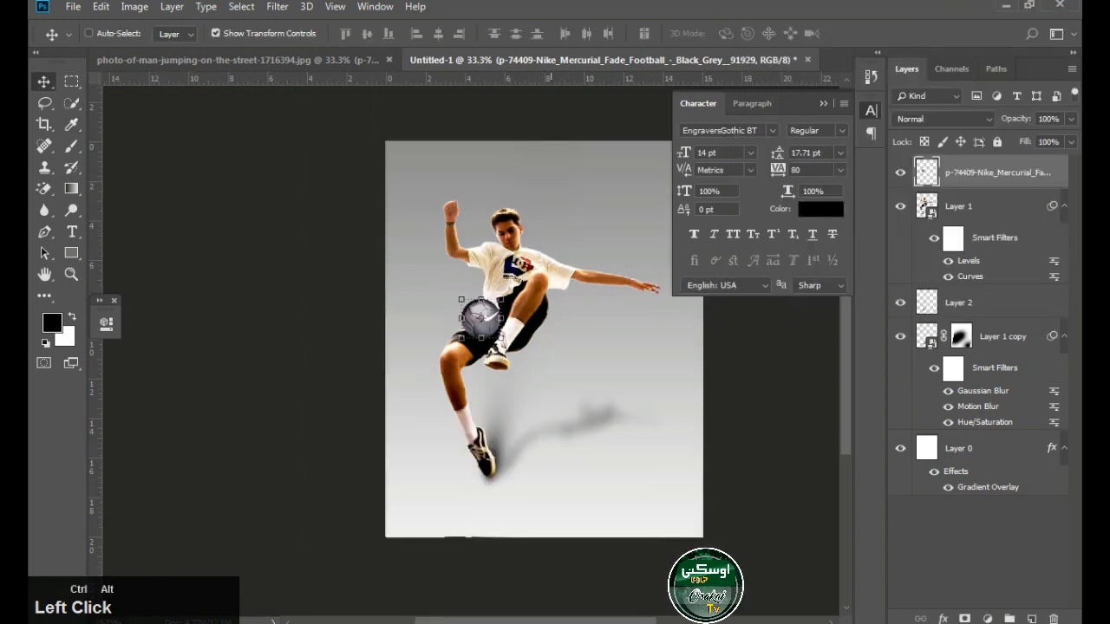
Scale the football down very slightly where it rests against the man's thigh
left_click(555, 425, "ctrl")
left_click(538, 559, "ctrl")
left_click(548, 280, "ctrl")
left_click(511, 335, "ctrl")
left_click(433, 343, "ctrl")
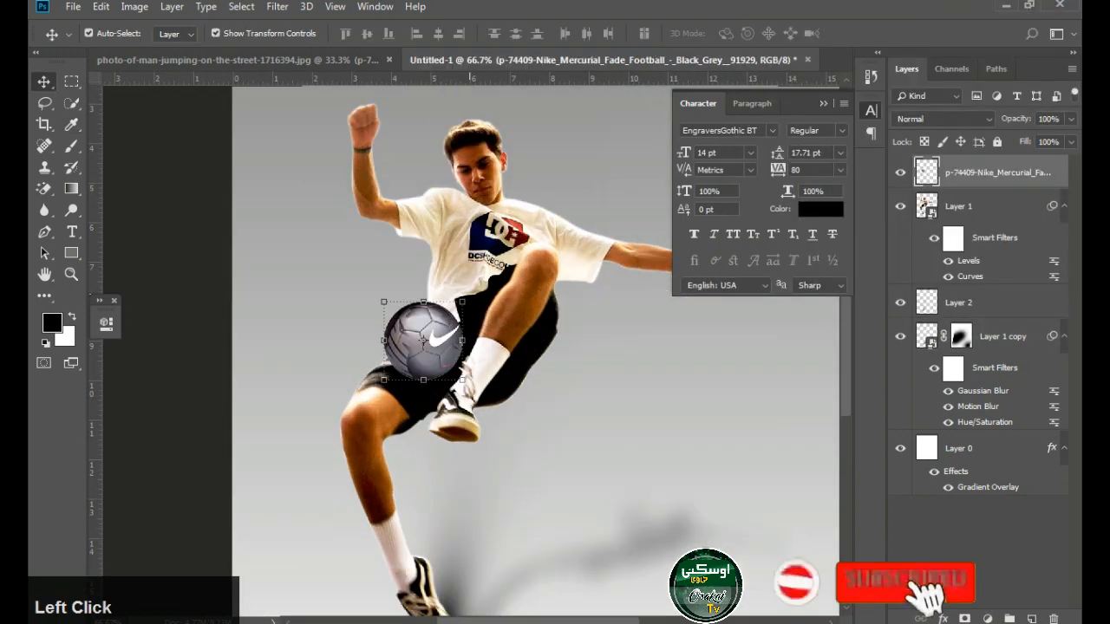
left_click_drag(464, 381, 461, 378)
key("Return")
left_click(512, 304, "ctrl+alt")
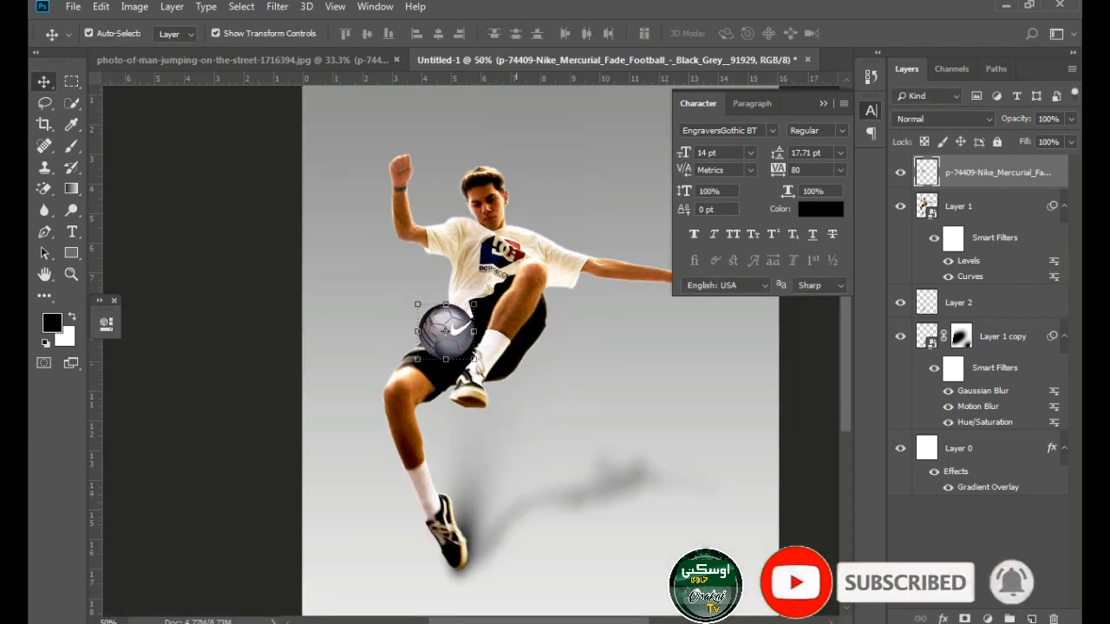
Duplicate the football onto the ground below the lower shoe and flatten the copy slightly with a transform
key("space")
left_click_drag(446, 330, 553, 506)
key("ctrl+j")
key("ctrl+t")
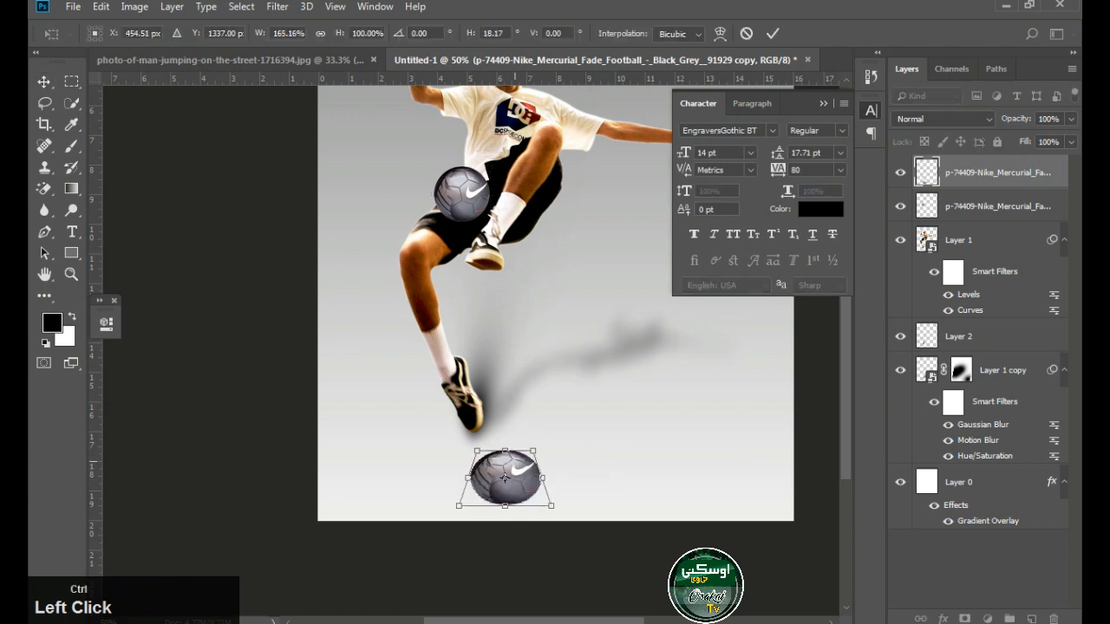
left_click_drag(531, 444, 525, 451)
key("Return")
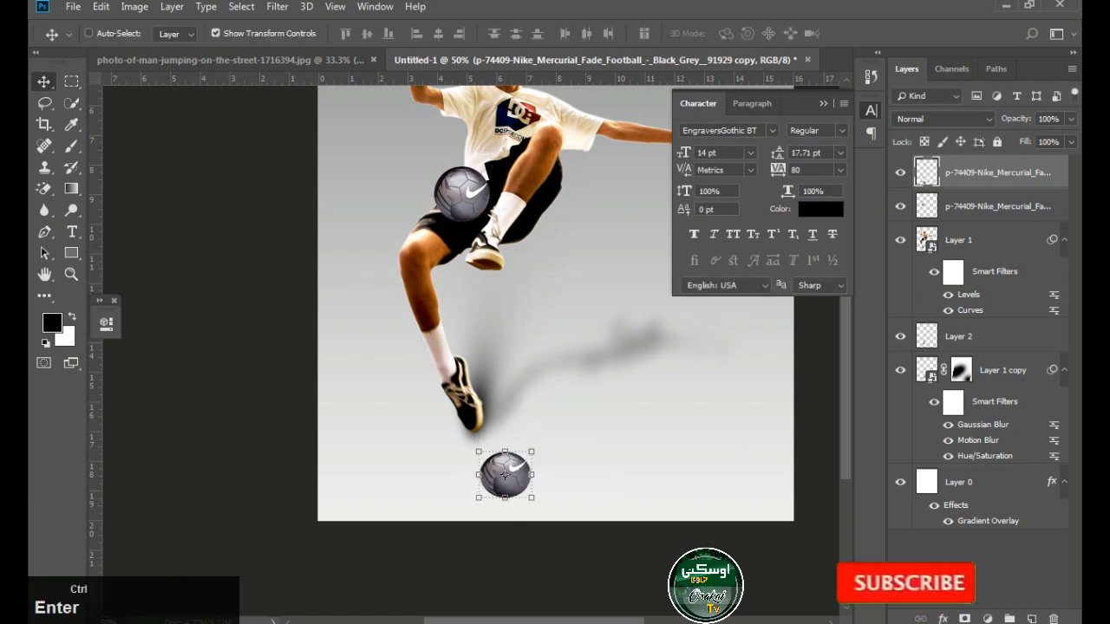
Turn the ground copy of the football solid black by lowering its Lightness in Hue/Saturation
key("ctrl+u")
left_click_drag(718, 273, 637, 274)
left_click(904, 107)
Soften the black ball copy into a shadow with a vertical Motion Blur followed by a Gaussian Blur
left_click(277, 7)
mouse_move(295, 193)
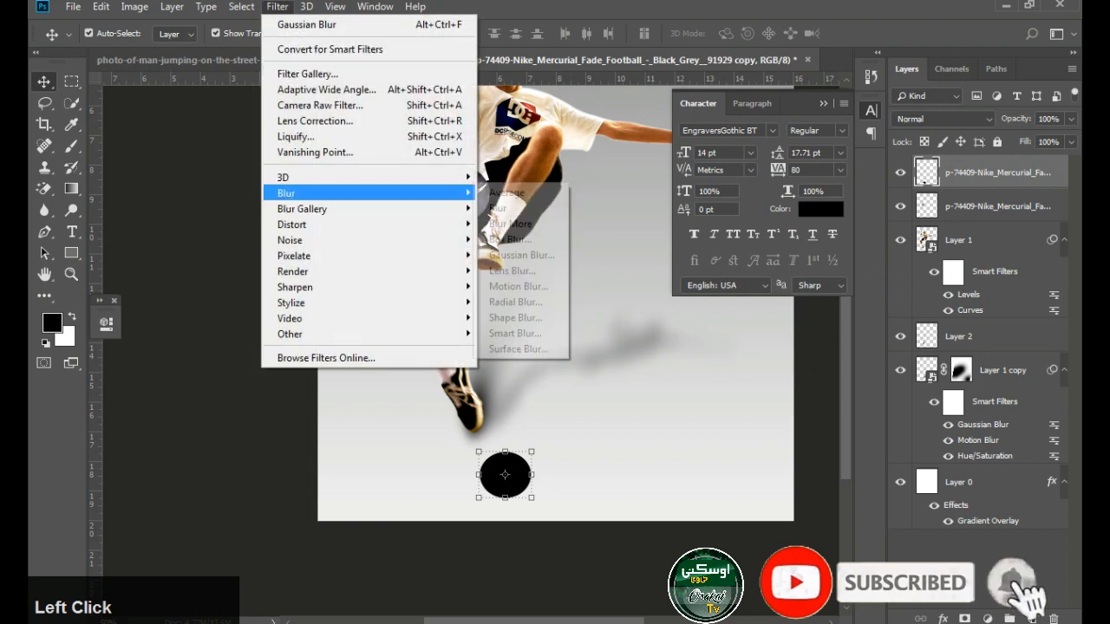
left_click(517, 286)
left_click(942, 178)
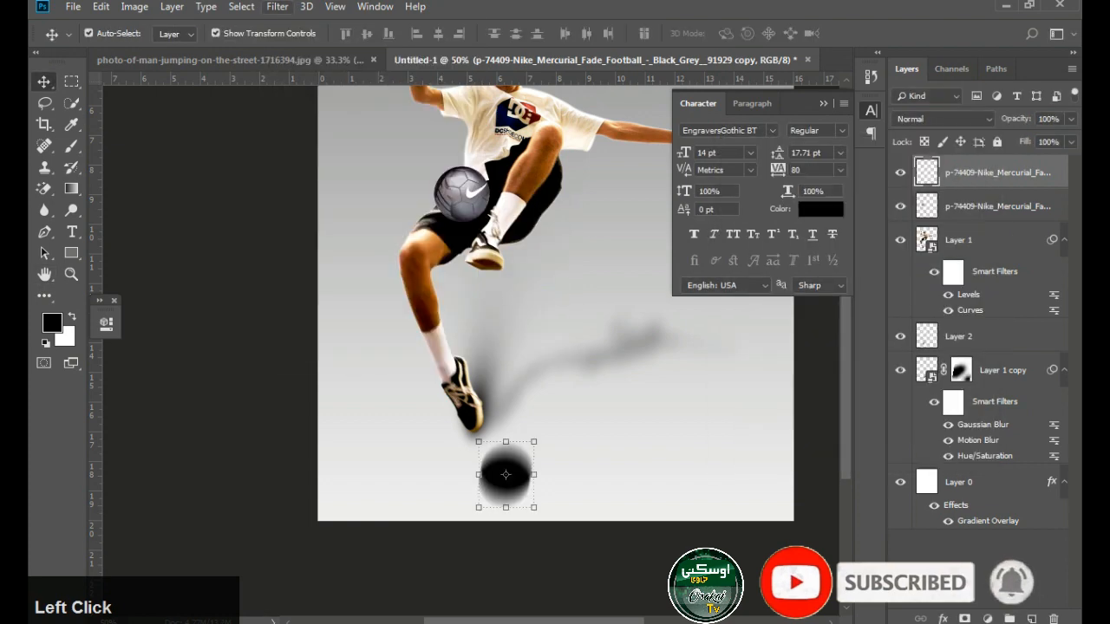
left_click(278, 7)
left_click(513, 256)
left_click_drag(792, 330, 800, 331)
left_click(935, 106)
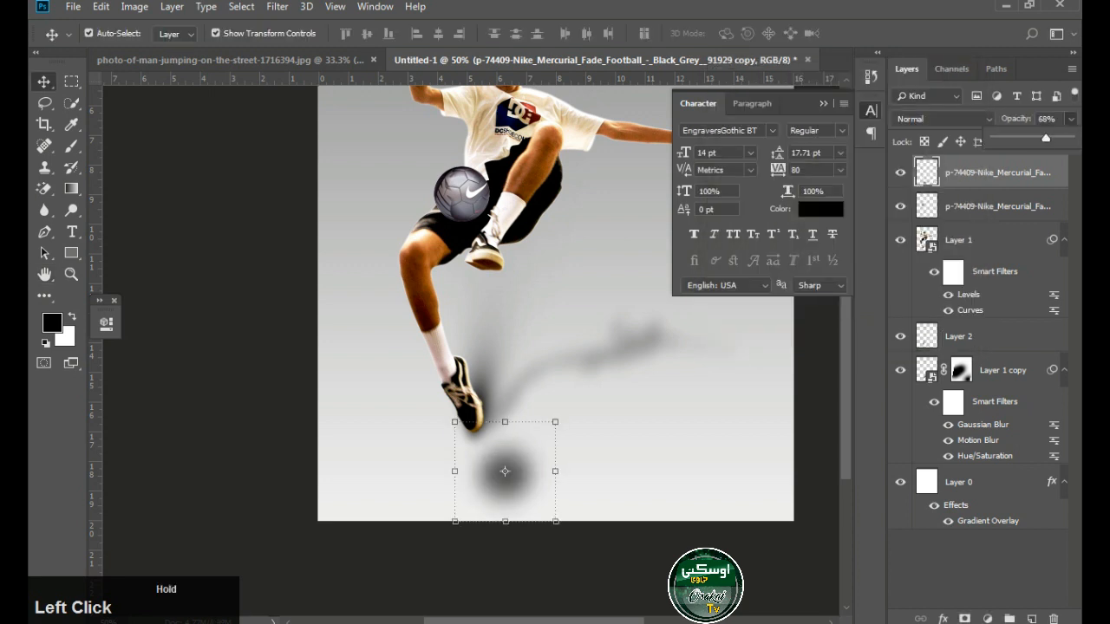
Move the ball shadow beside the lower shoe under the cast shadow, shrink it slightly and set its opacity to 62%
left_click_drag(505, 471, 572, 403)
left_click_drag(624, 351, 623, 353)
key("Return")
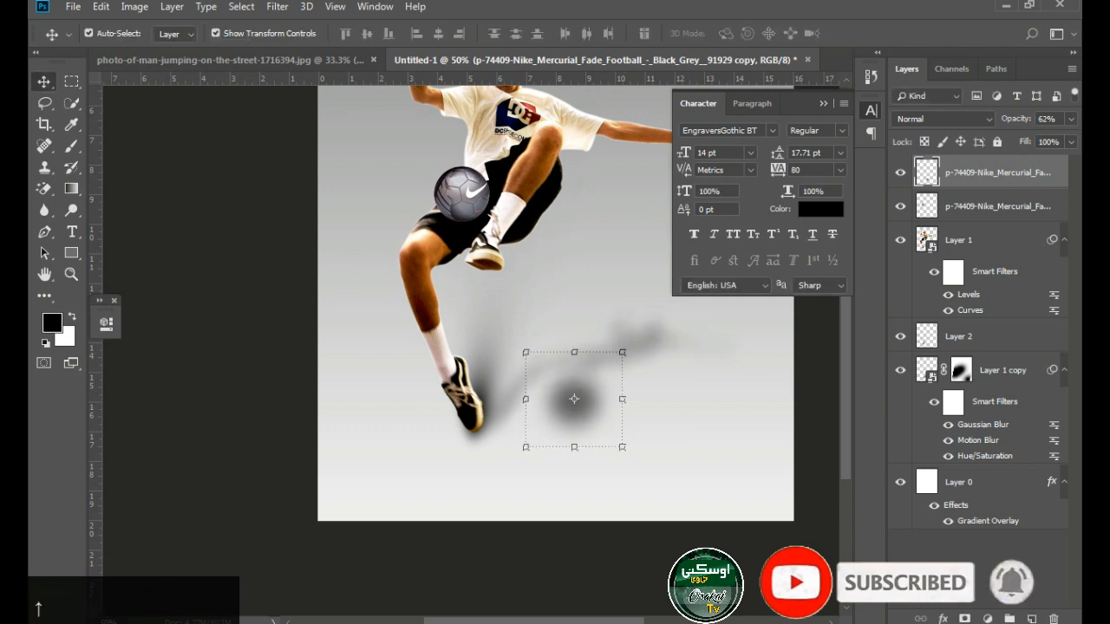
Check the ball shadow against the whole composition and reduce its opacity to 48%
left_click(618, 555)
scroll(601, 402, "down", 1)
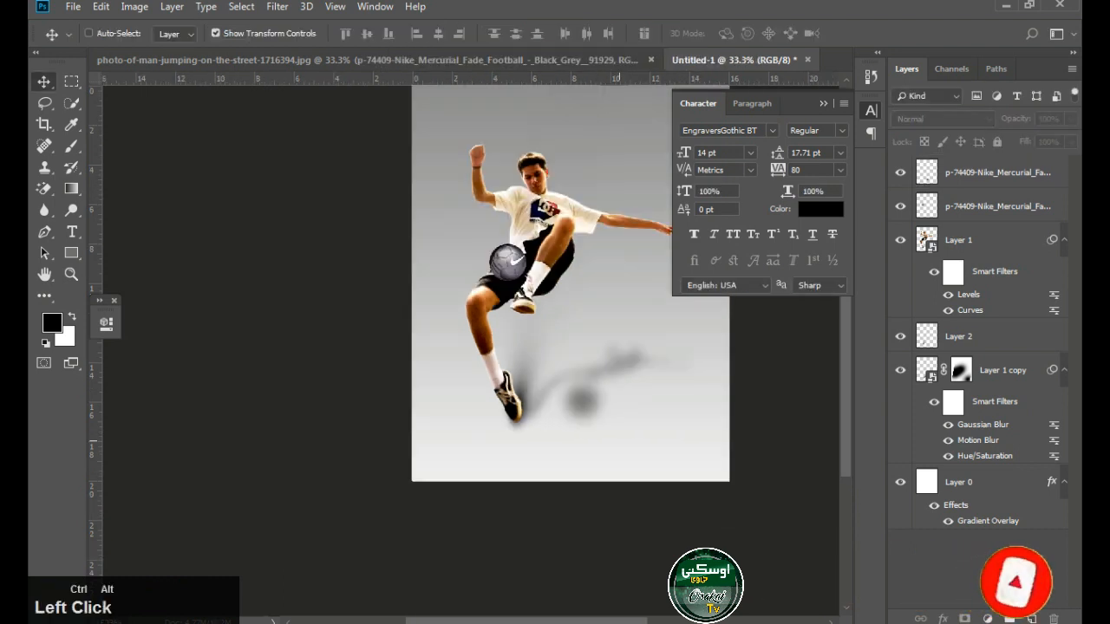
left_click(608, 387, "ctrl")
left_click(570, 407)
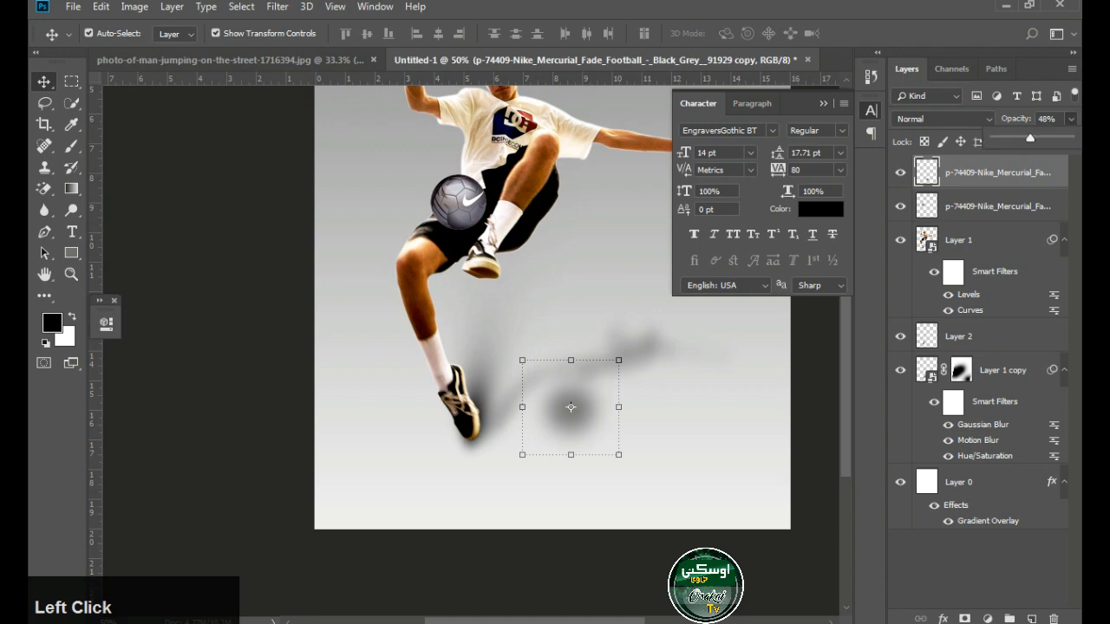
Bring the sun lens-flare image from the jumping-man photo document in above Layer 0, resize it and set its blend mode to Screen
left_click(556, 286)
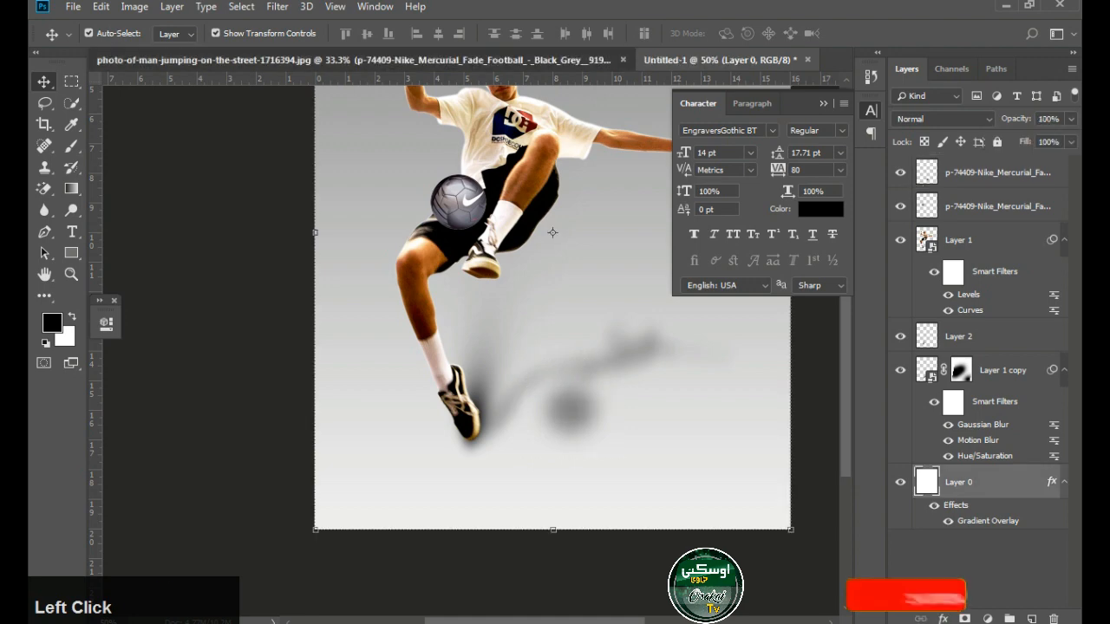
left_click(347, 60)
left_click_drag(465, 277, 336, 277)
left_click_drag(725, 442, 661, 486)
left_click_drag(661, 486, 606, 227)
left_click(943, 119)
left_click(912, 258)
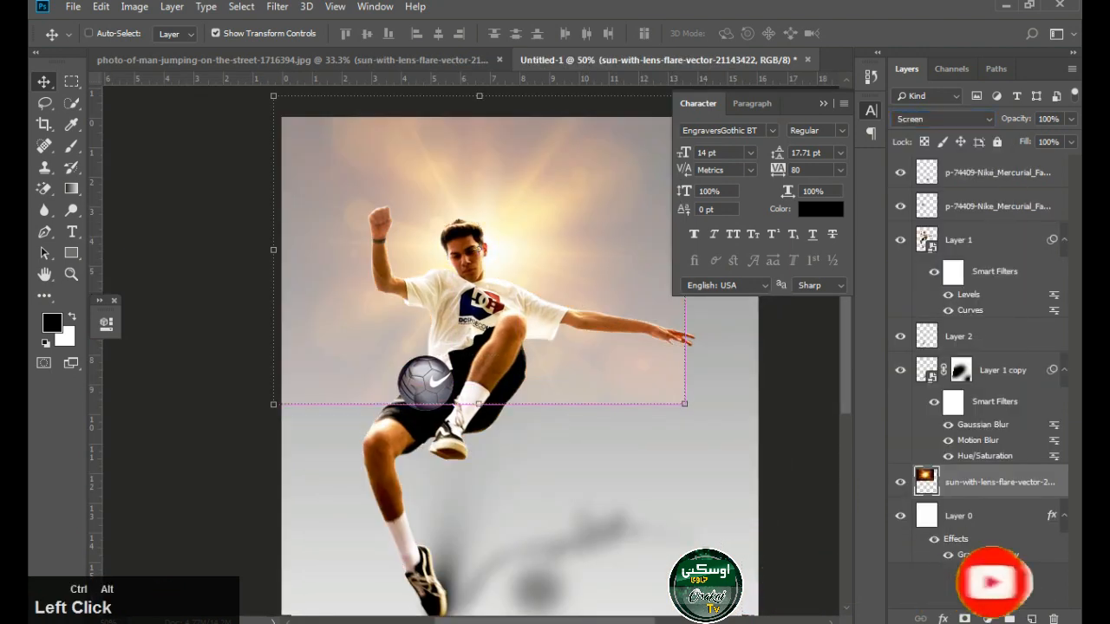
Enlarge the sun flare to about 117.3% and shift it so the glow sits between the man's raised arm and head
scroll(541, 242, "down", 1)
left_click_drag(637, 351, 658, 368)
left_click_drag(616, 225, 579, 231)
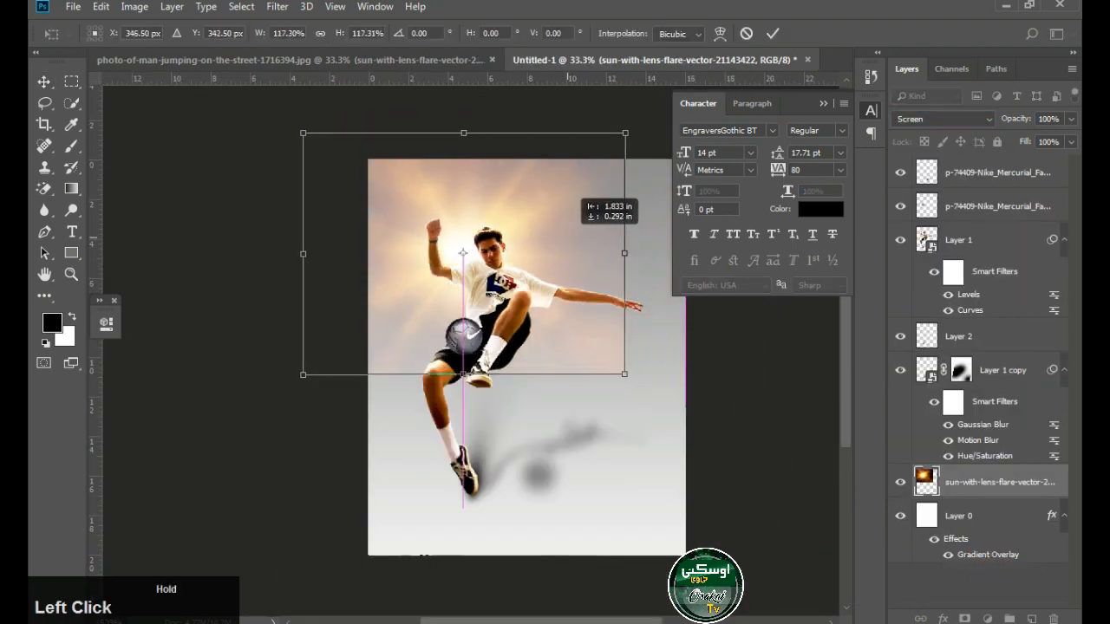
key("Return")
key("Tab")
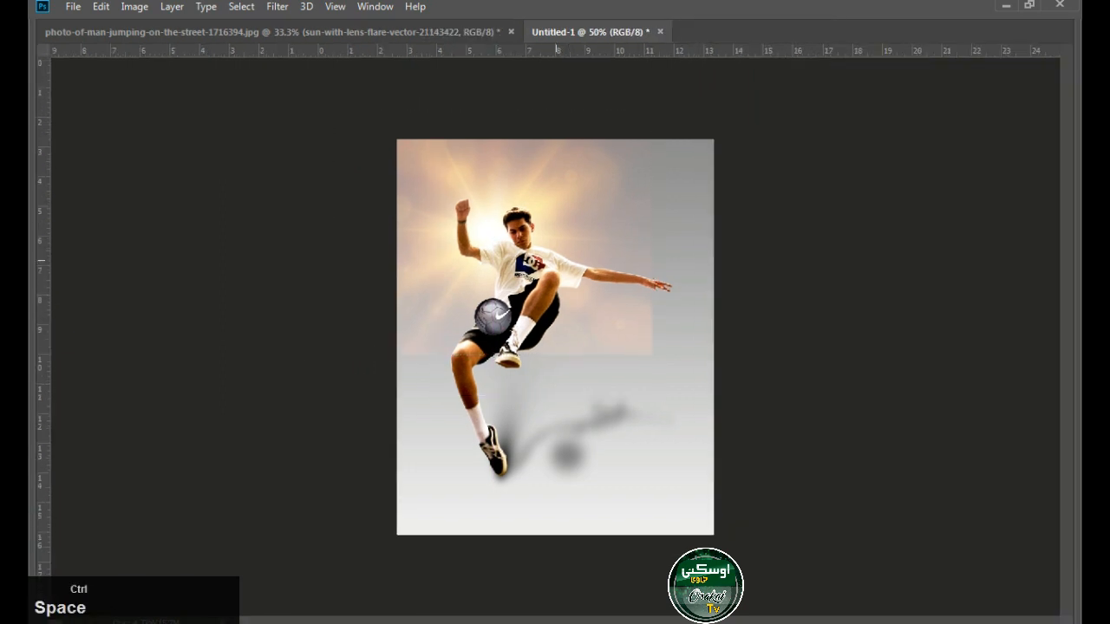
Soften the sun flare layer with a Gaussian Blur of 7.6 pixels radius
left_click(572, 200)
left_click(278, 7)
mouse_move(365, 193)
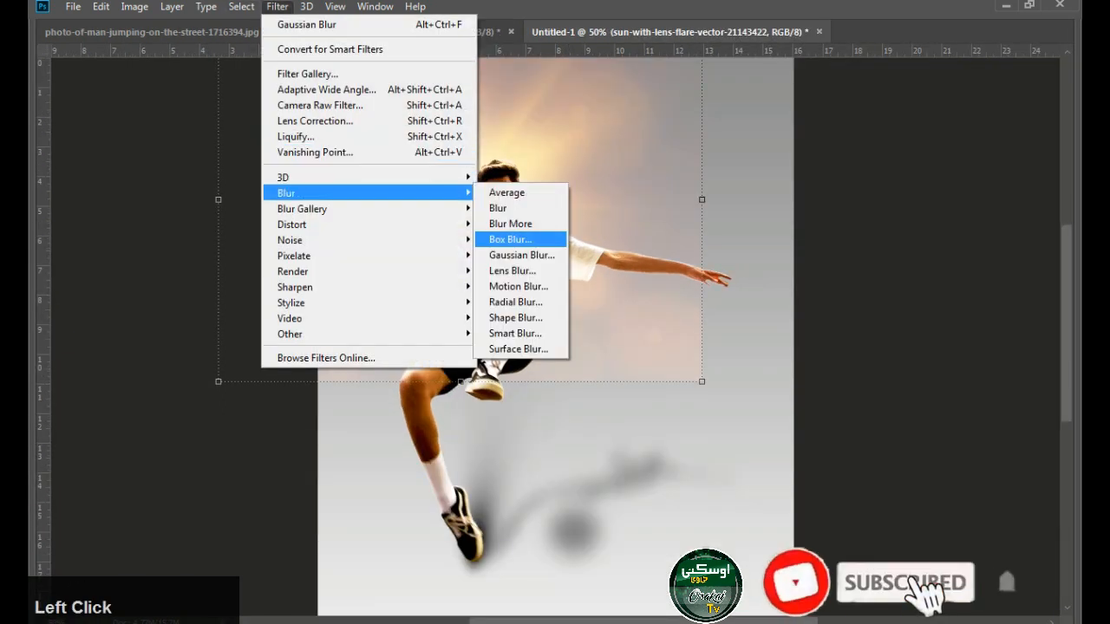
left_click(521, 255)
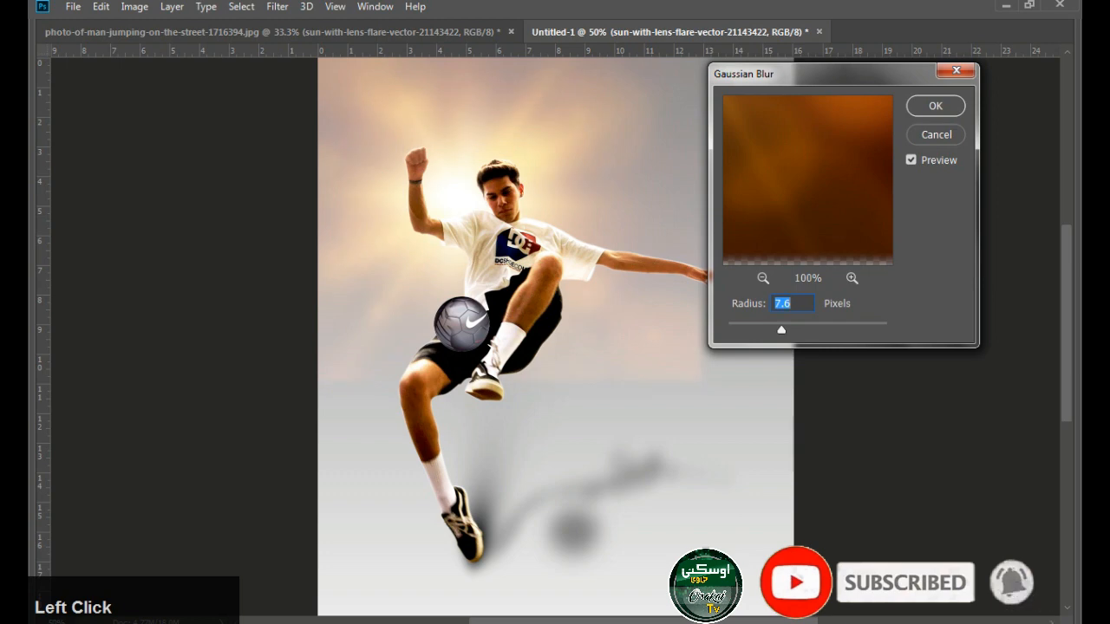
left_click(935, 105)
key("ctrl+minus")
key("ctrl+minus")
key("ctrl+plus")
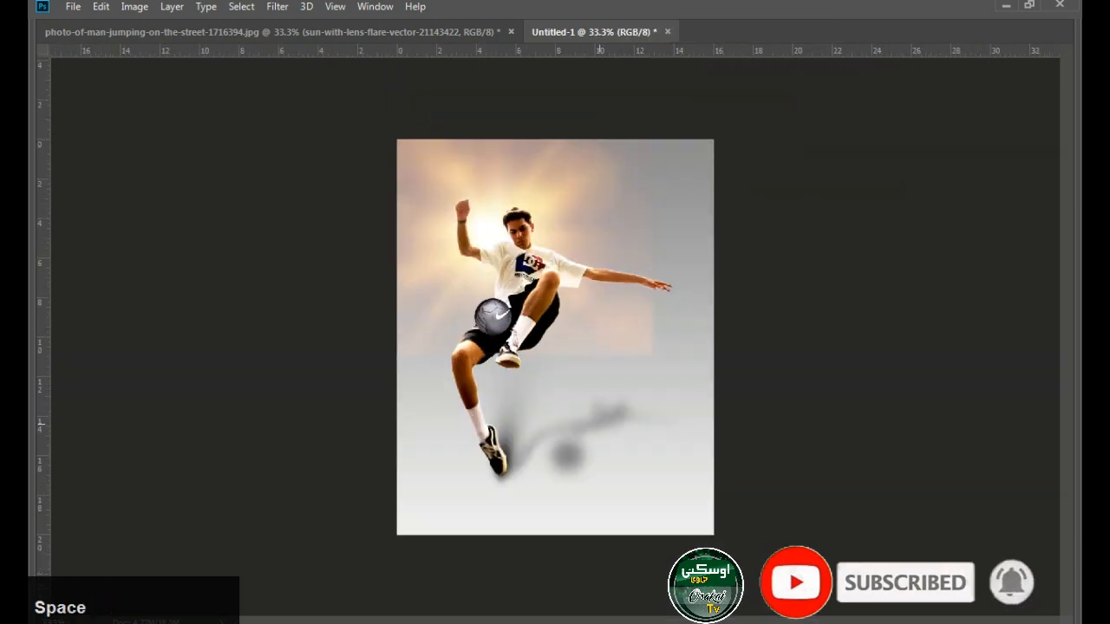
Reduce the ball shadow's opacity to 43% and reselect the gradient background layer
left_click(568, 456)
key("Tab")
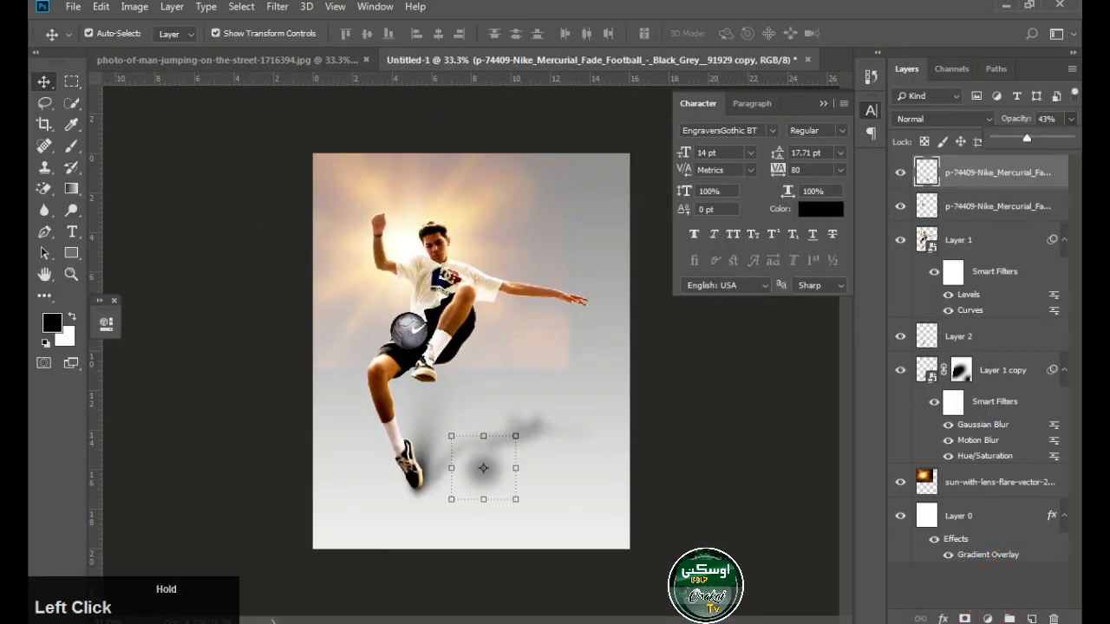
left_click(620, 347)
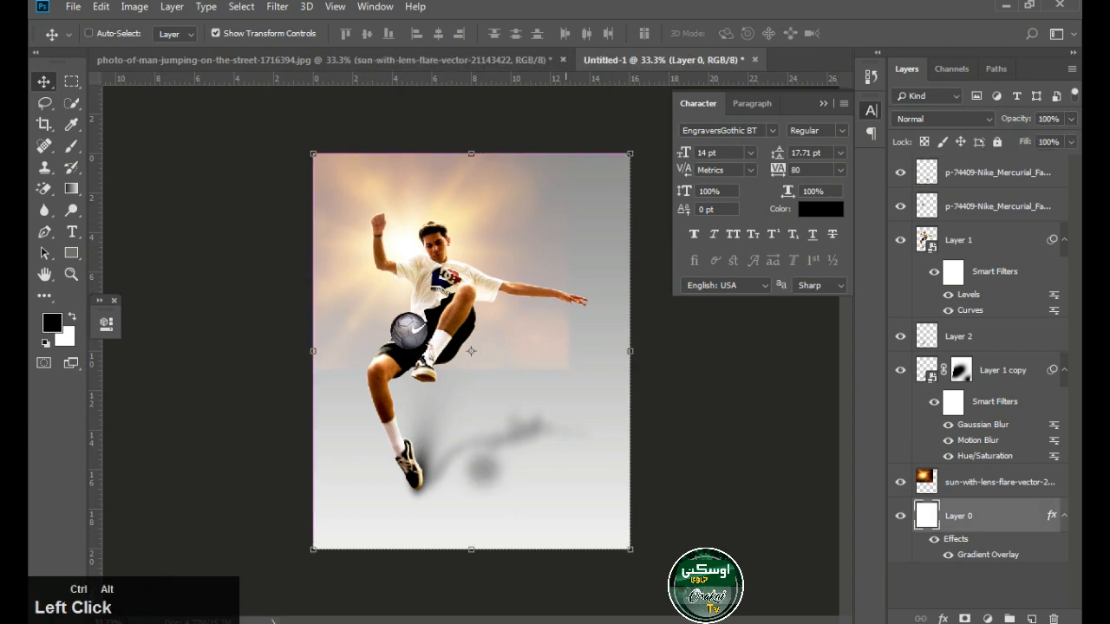
key("ctrl+minus")
key("ctrl+plus")
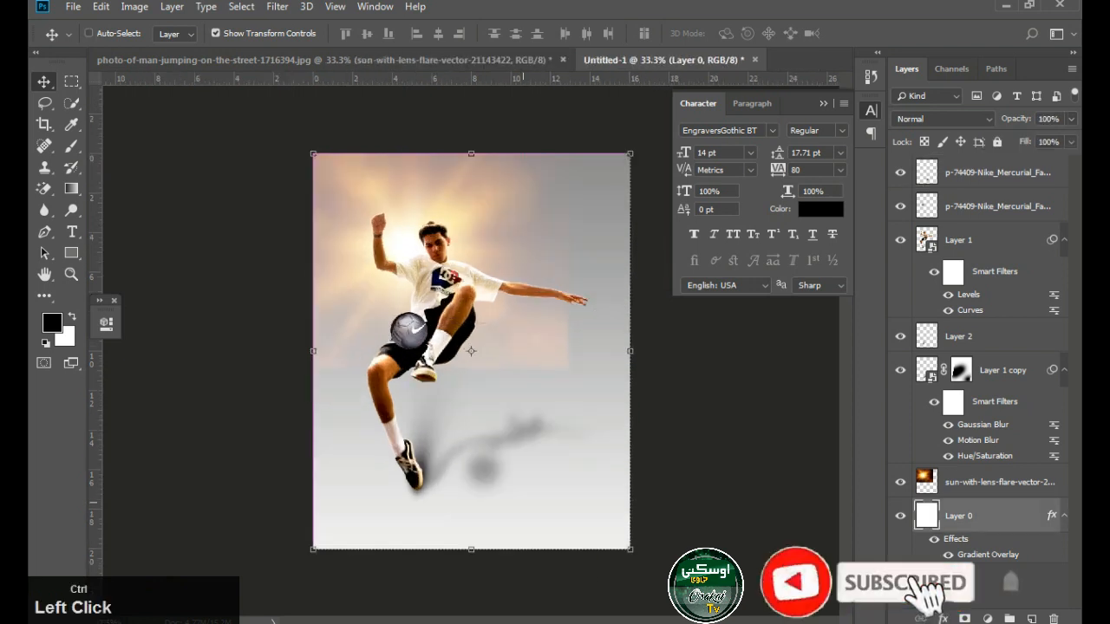
Nudge the jumping man on Layer 1 slightly down so his lower shoe meets the contact shadow
key("ctrl+plus")
left_click(384, 497)
key("Down")
key("Down")
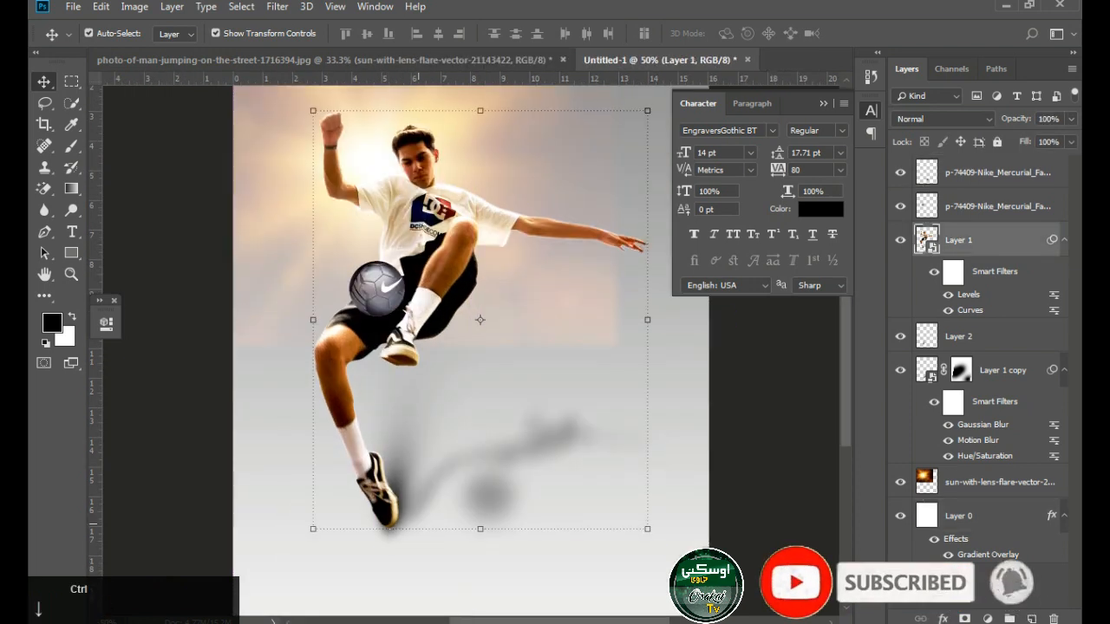
left_click(748, 443)
key("ctrl+minus")
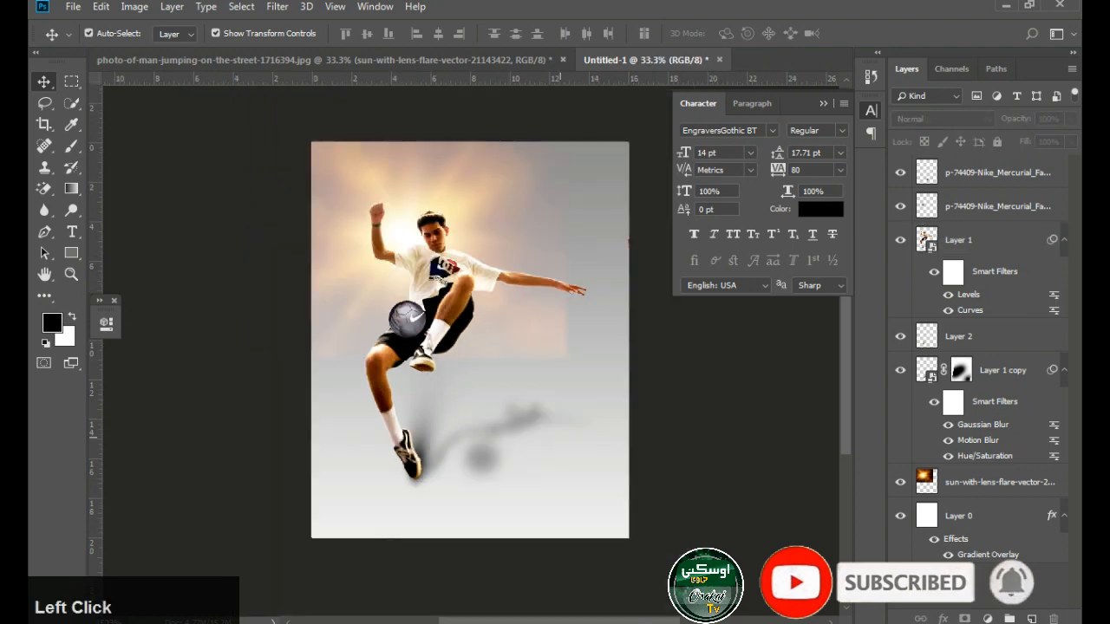
Delete the orange-flare layer in the jumping-man photo document and return to the Untitled-1 composite
left_click(328, 59)
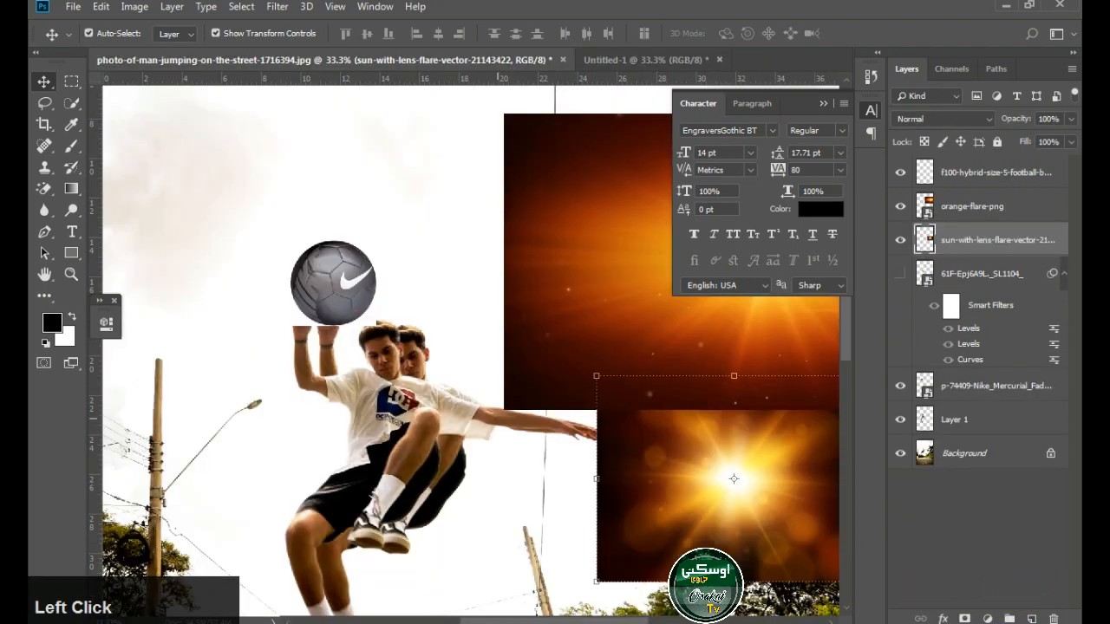
key("space")
left_click(997, 206)
key("Delete")
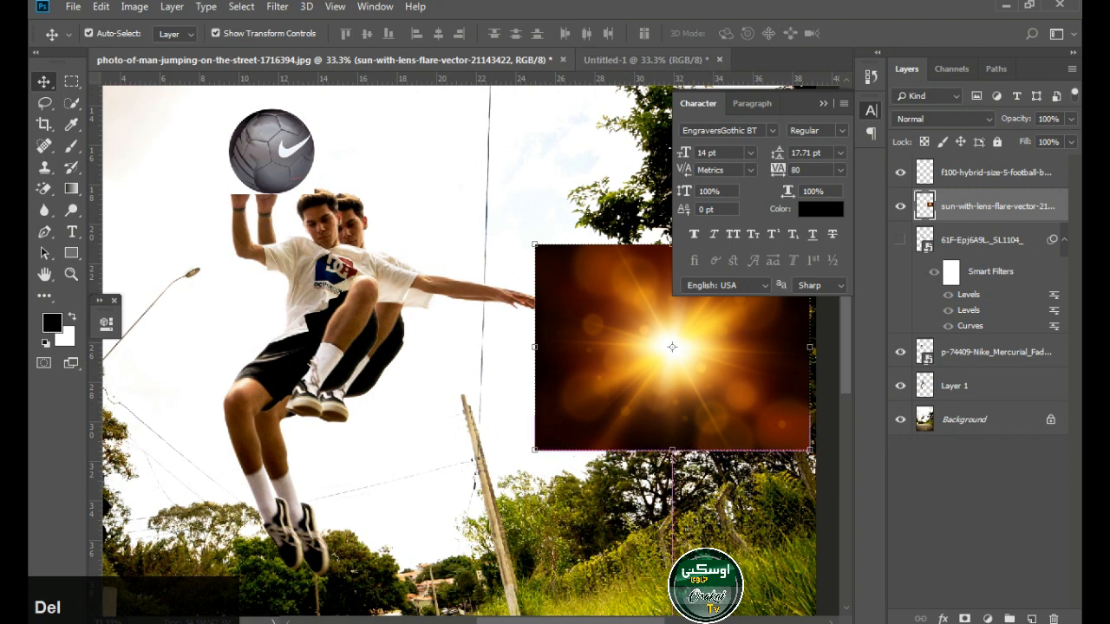
left_click(646, 60)
left_click(461, 344, "ctrl+alt")
left_click(460, 344, "ctrl")
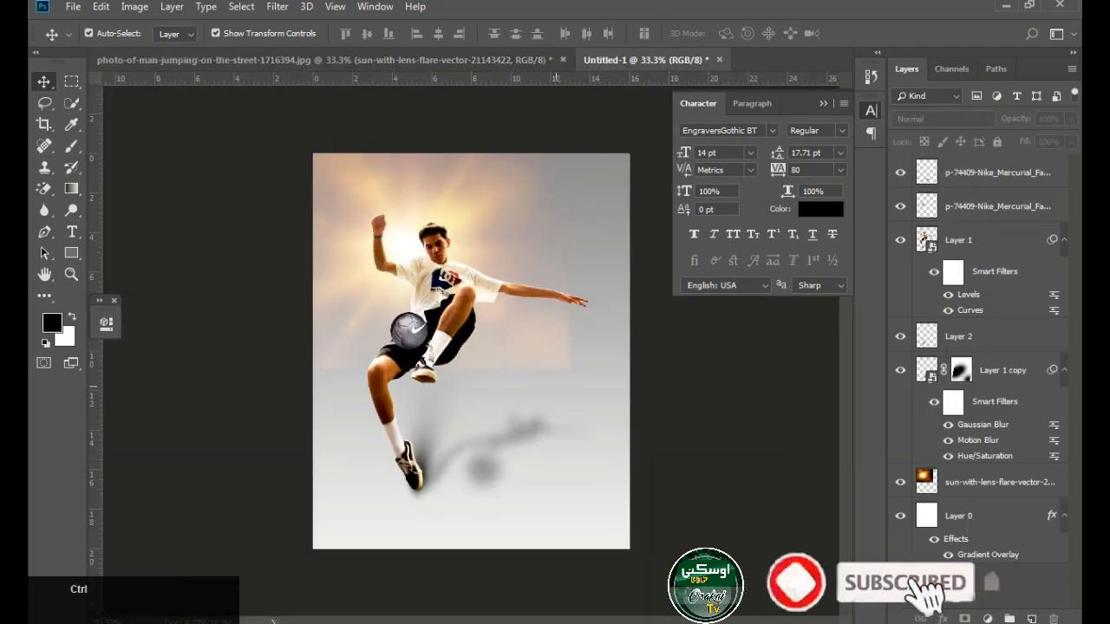
Add the text "Big" in 60 pt EngraversGothic BT on the floor area below the man's bent leg
left_click(72, 232)
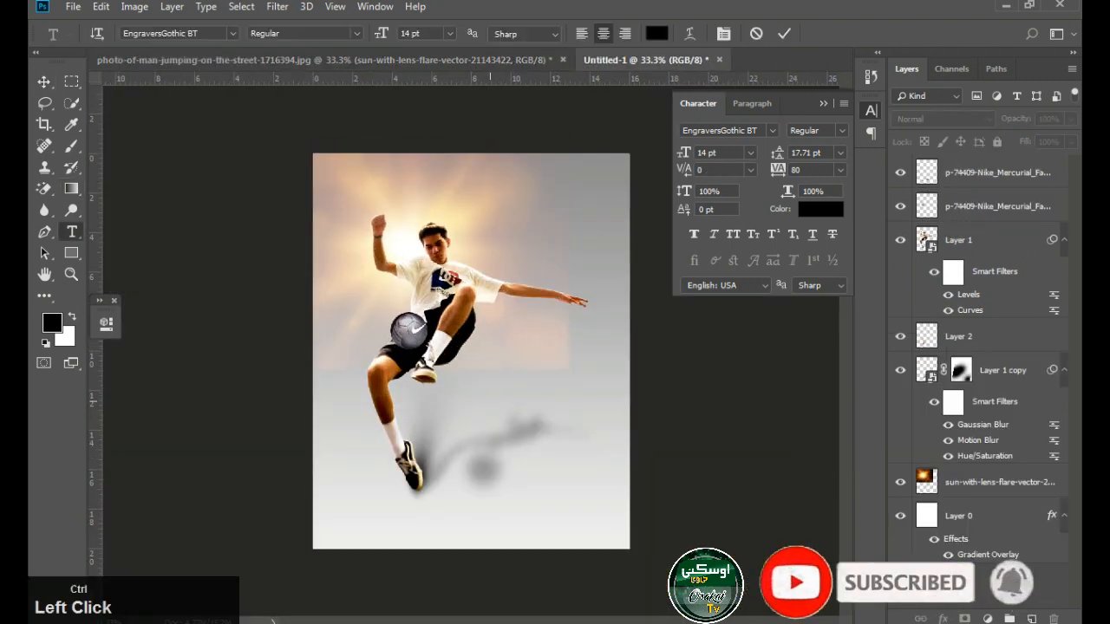
left_click(490, 400)
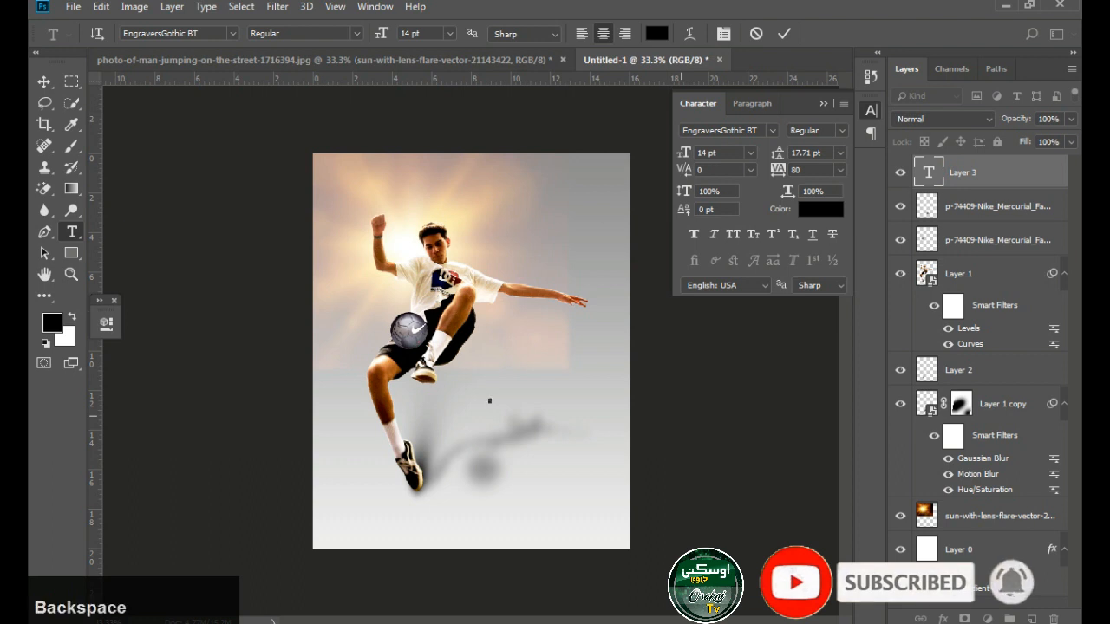
left_click(44, 81)
left_click(449, 33)
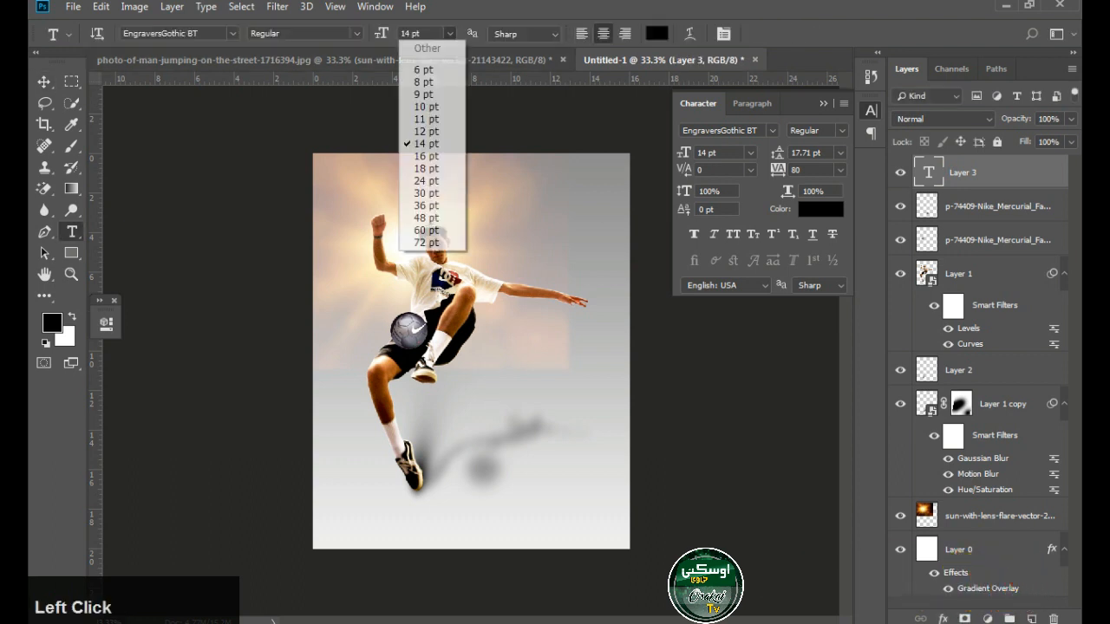
left_click(425, 228)
left_click(458, 420)
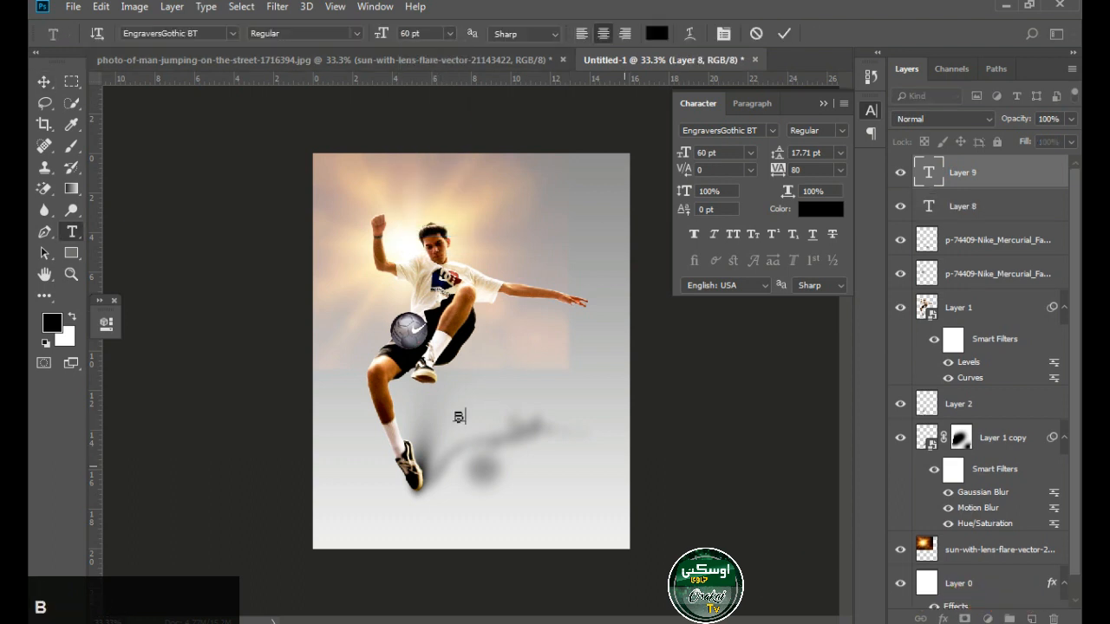
left_click(44, 81)
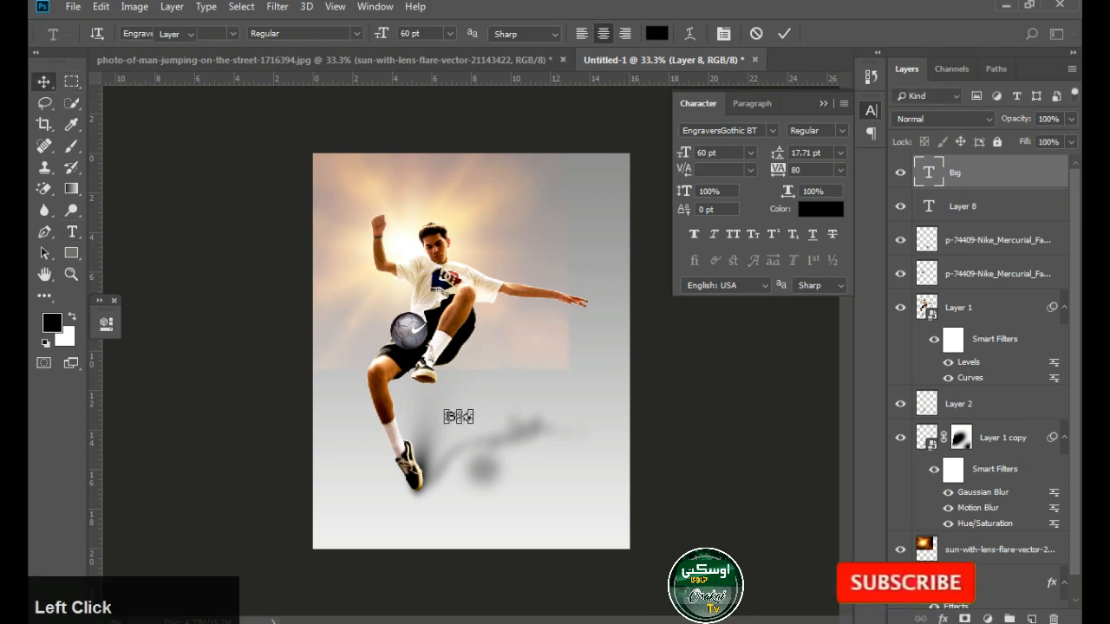
Enlarge the word "Big" to about 153 pt and position it in the poster's lower-right area beside the ball shadow
left_click_drag(474, 409, 554, 491)
key("Return")
key("ctrl+space")
left_click(609, 521, "ctrl")
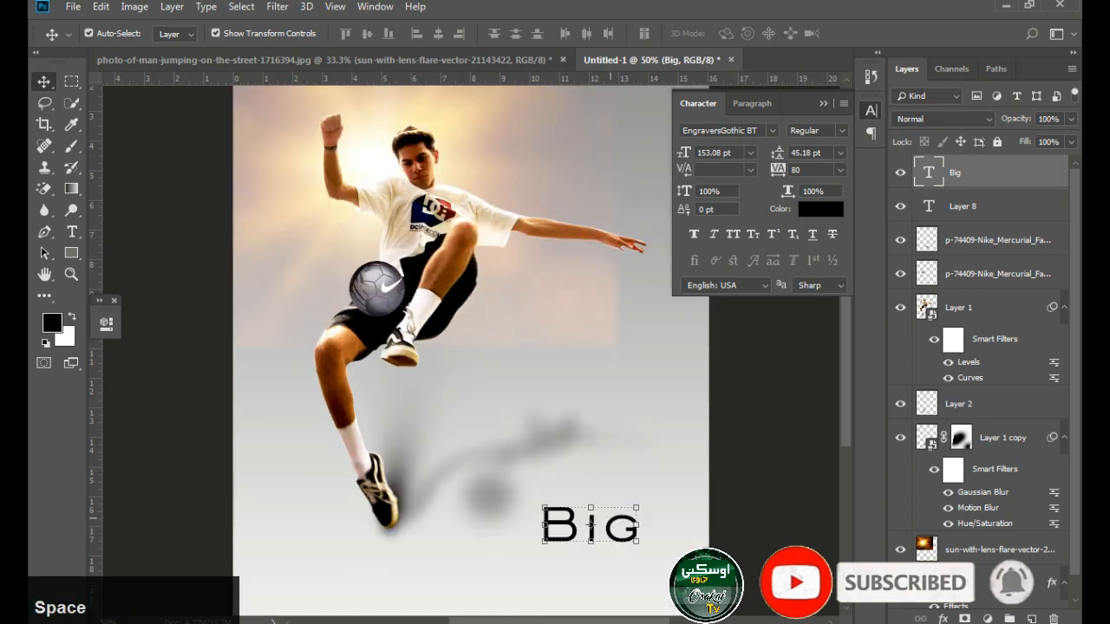
key("shift+Up")
key("shift+Up")
key("shift+Up")
key("shift+Up")
key("shift+Up")
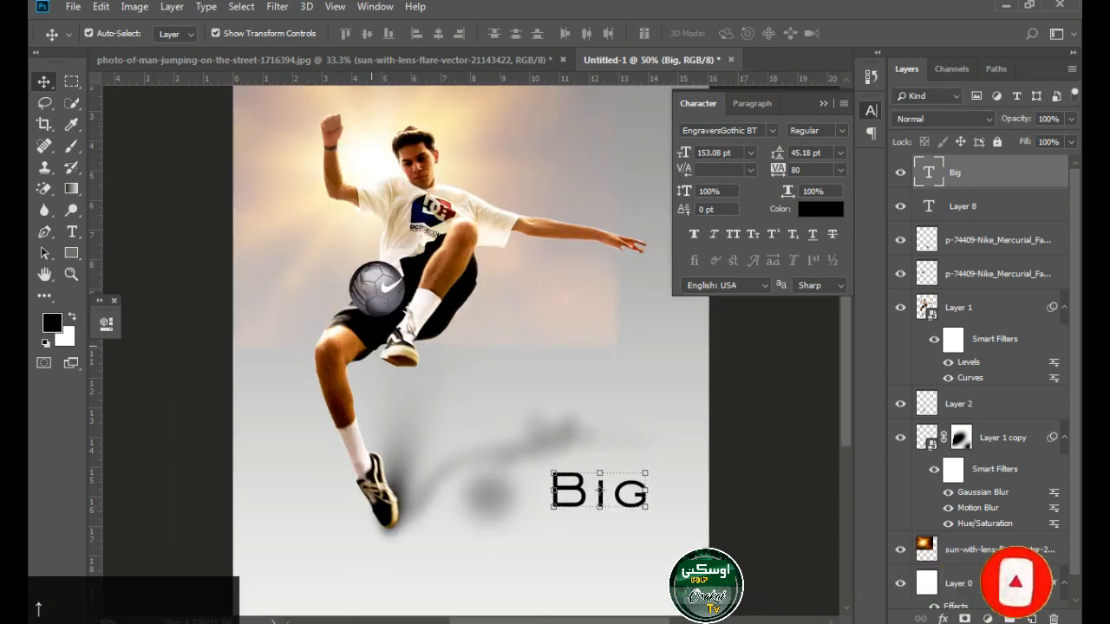
Duplicate the word "Big" directly beneath itself and change the copy's text to "Short"
left_click_drag(599, 491, 601, 531)
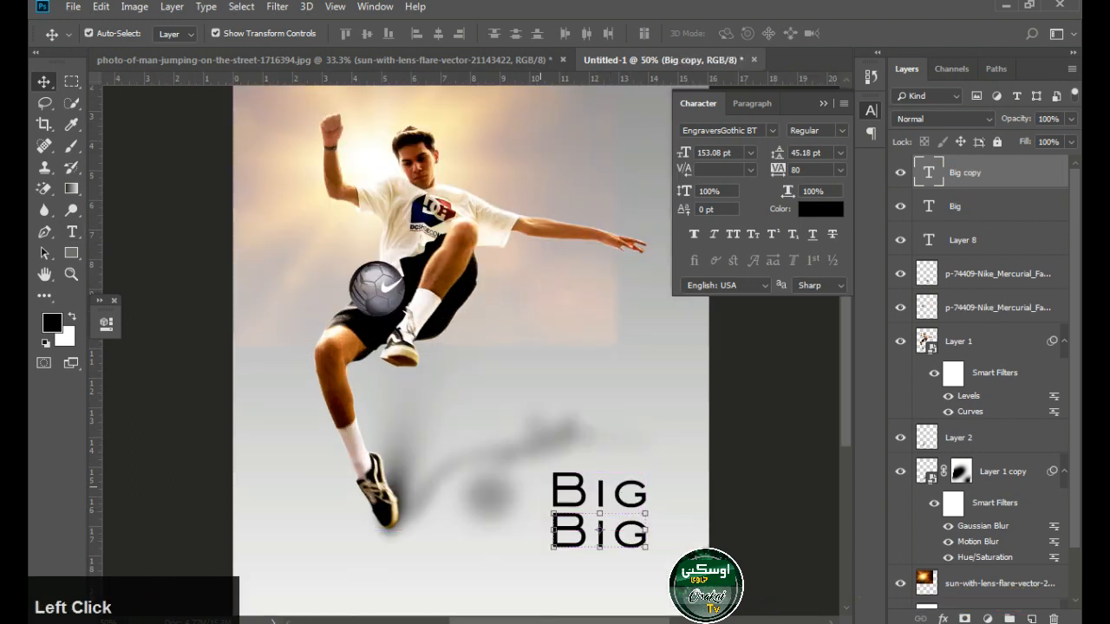
double_click(599, 530)
type("S")
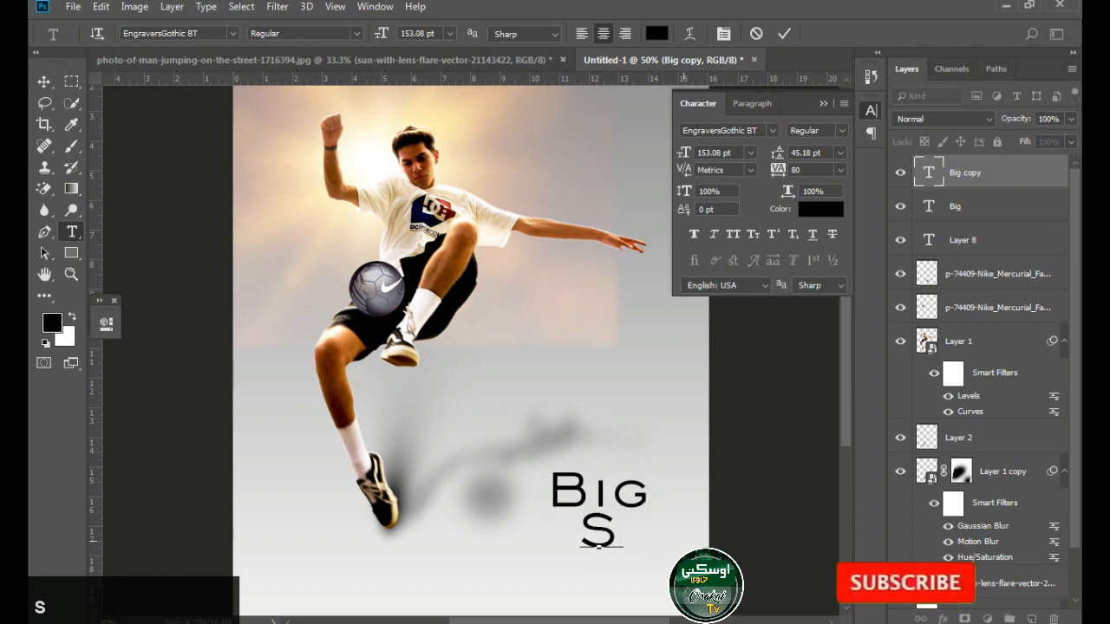
type("HORT")
left_click(44, 81)
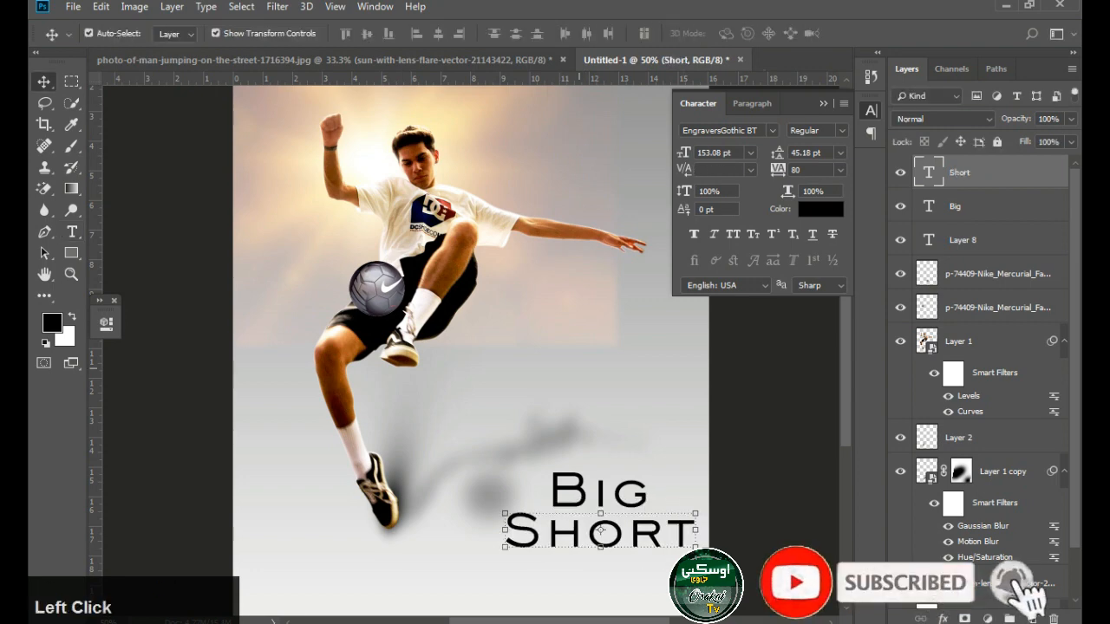
Try several fonts on the word "Short" and set it in Exotc350 Bd BT Bold
left_click_drag(510, 532, 699, 533)
left_click(232, 33)
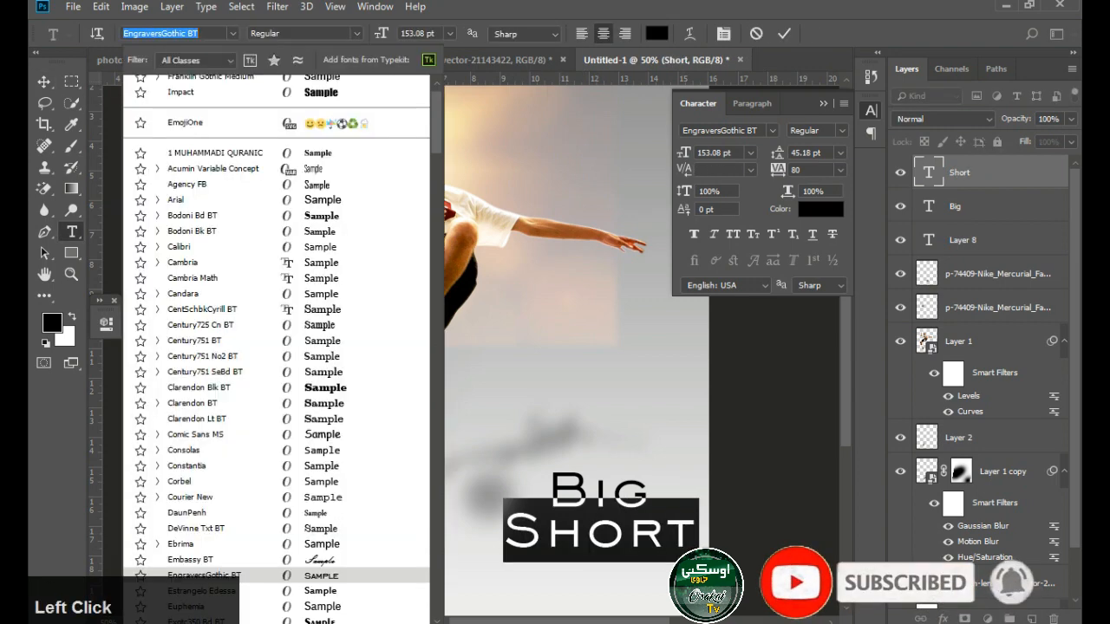
scroll(232, 120, "up", 2)
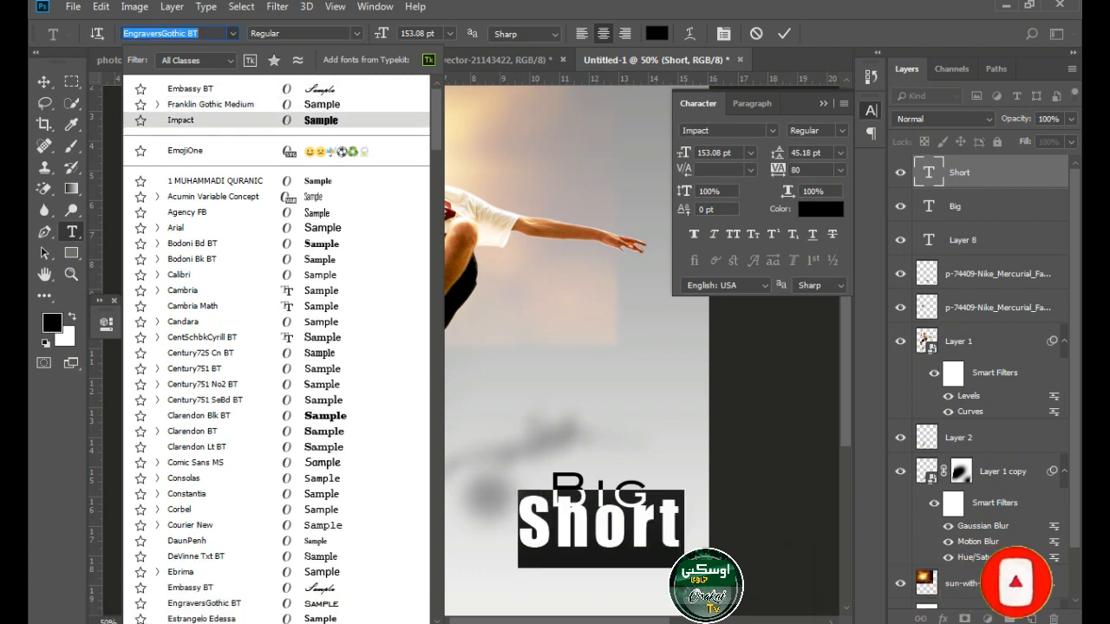
key("Down")
key("Down")
key("Down")
key("Down")
key("Down")
key("Down")
key("Down")
key("Down")
key("Down")
key("Down")
key("Down")
key("Down")
key("Down")
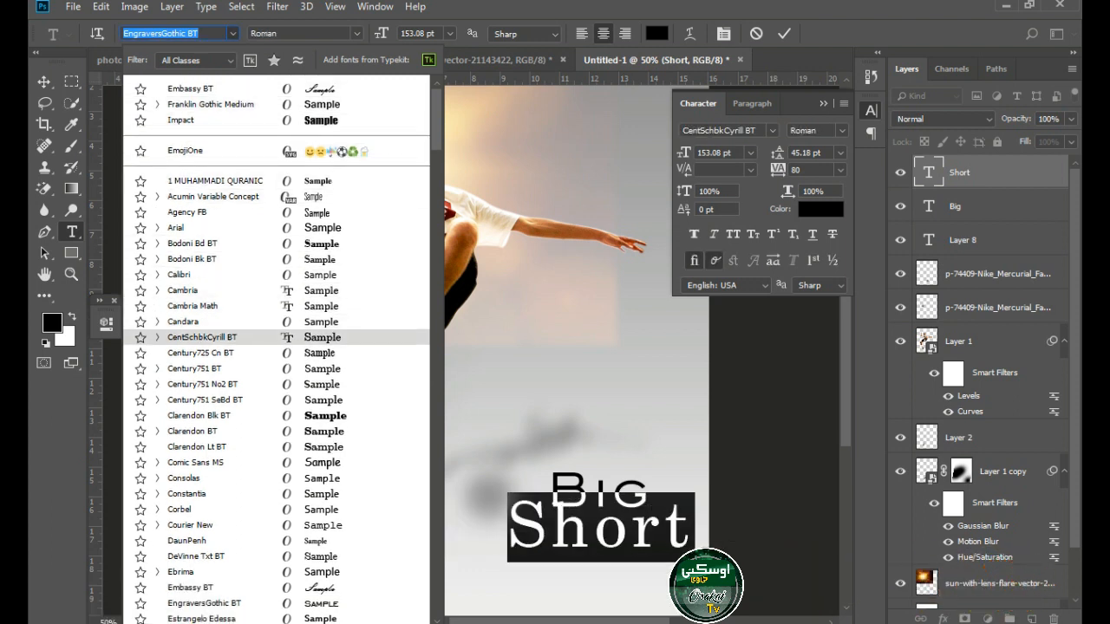
key("Down")
key("Down")
key("Down")
key("Down")
key("Down")
key("Down")
key("Down")
key("Down")
key("Down")
key("Down")
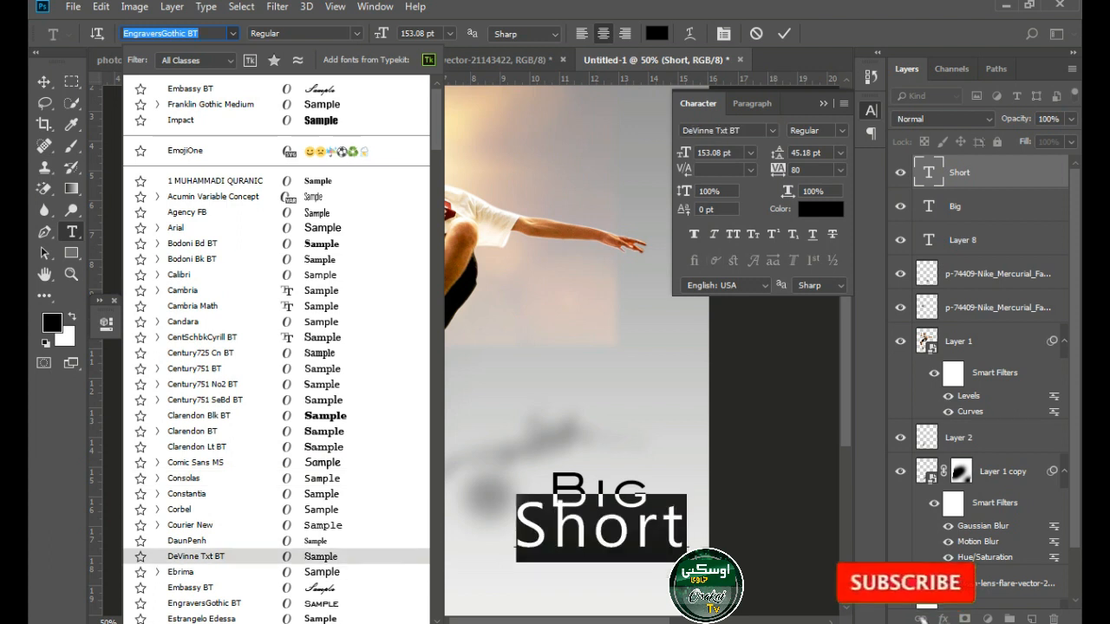
key("Up")
key("Up")
key("Up")
key("Up")
key("Up")
key("Up")
key("Up")
key("Up")
key("Up")
key("Up")
key("Up")
key("Up")
scroll(217, 463, "down", 1)
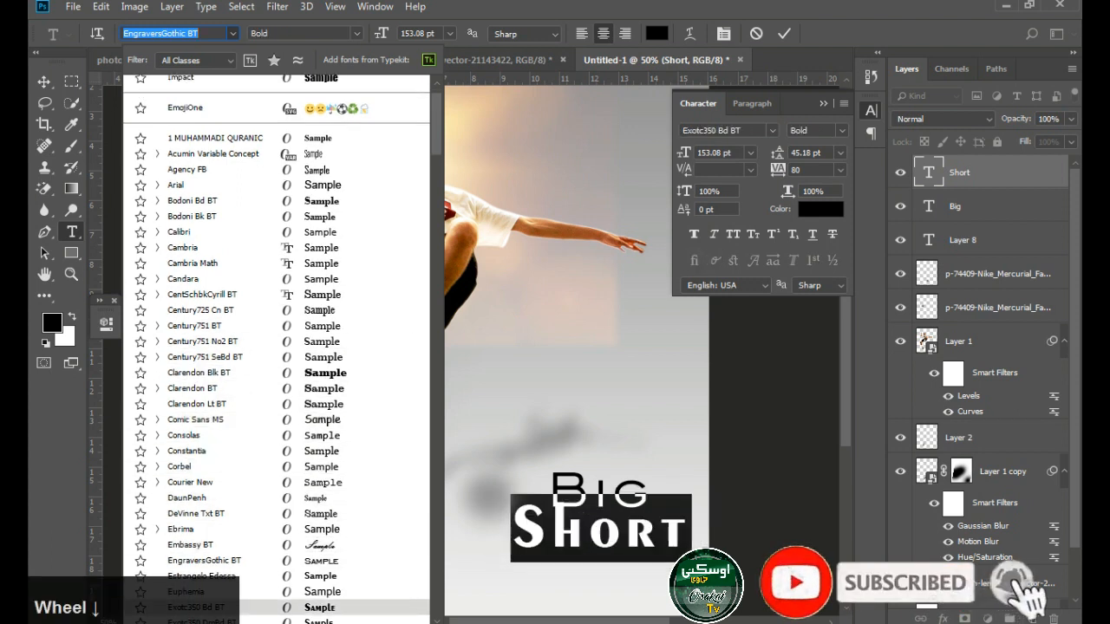
left_click(199, 603)
left_click(44, 82)
Scale the word "Short" to about 132.86% and shift it left so it fits inside the poster
left_click_drag(683, 501, 722, 483)
key("Return")
left_click(684, 501)
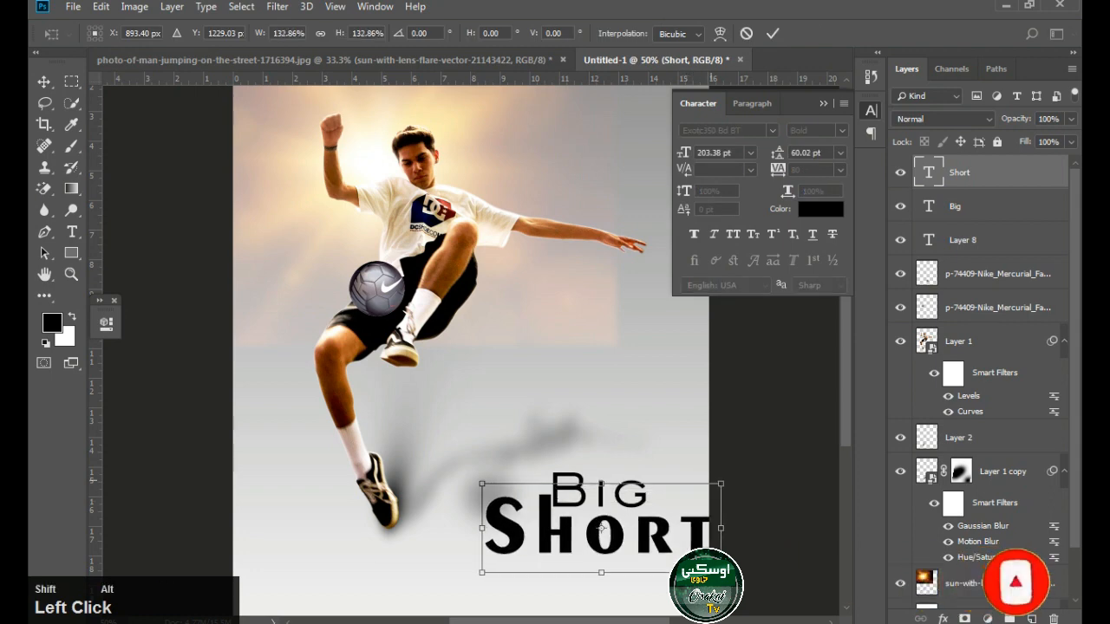
left_click_drag(666, 526, 630, 525)
key("Return")
Move the word "Big" left and slightly down so it sits just after the tall stem of the h in "Short"
left_click(646, 460)
left_click_drag(628, 483, 599, 487)
key("Down")
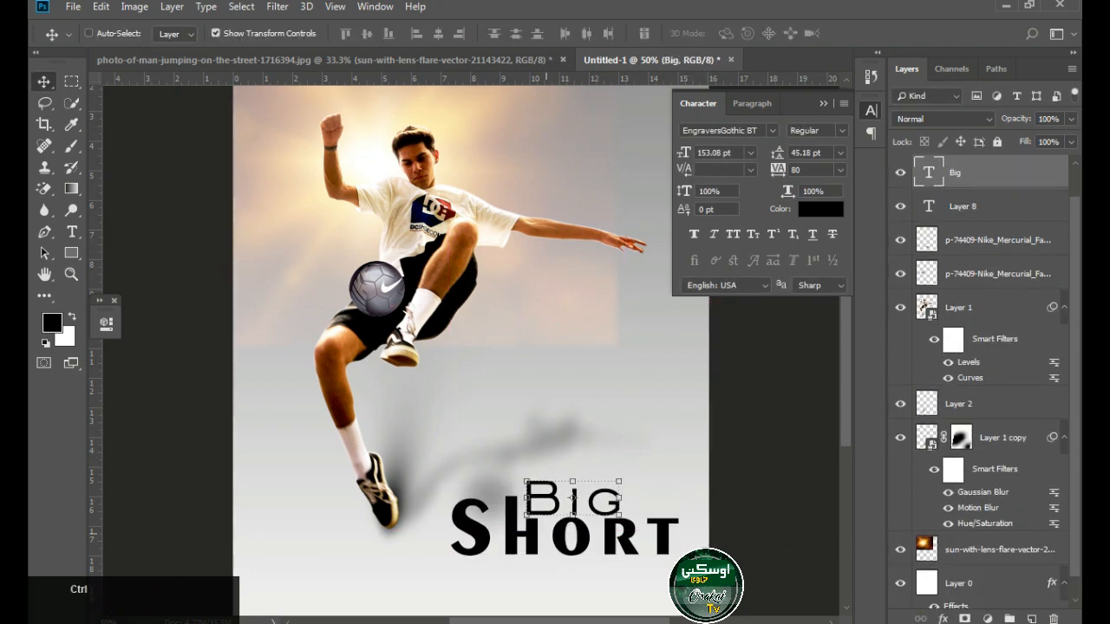
left_click(548, 534, "ctrl")
left_click(552, 533, "ctrl")
left_click_drag(303, 256, 800, 612)
left_click(548, 436, "ctrl+alt")
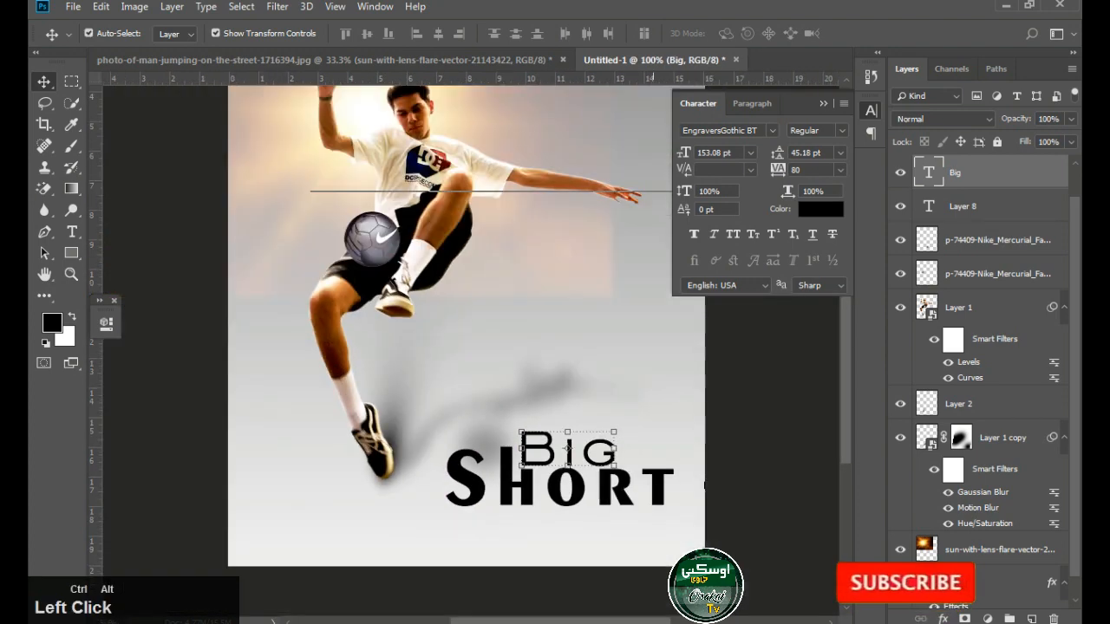
left_click(550, 433, "ctrl+alt")
Select the words "Big" and "Short" together and shift them slightly right and down towards the poster's corner
left_click(597, 463, "shift")
key("Return")
left_click(598, 466, "shift")
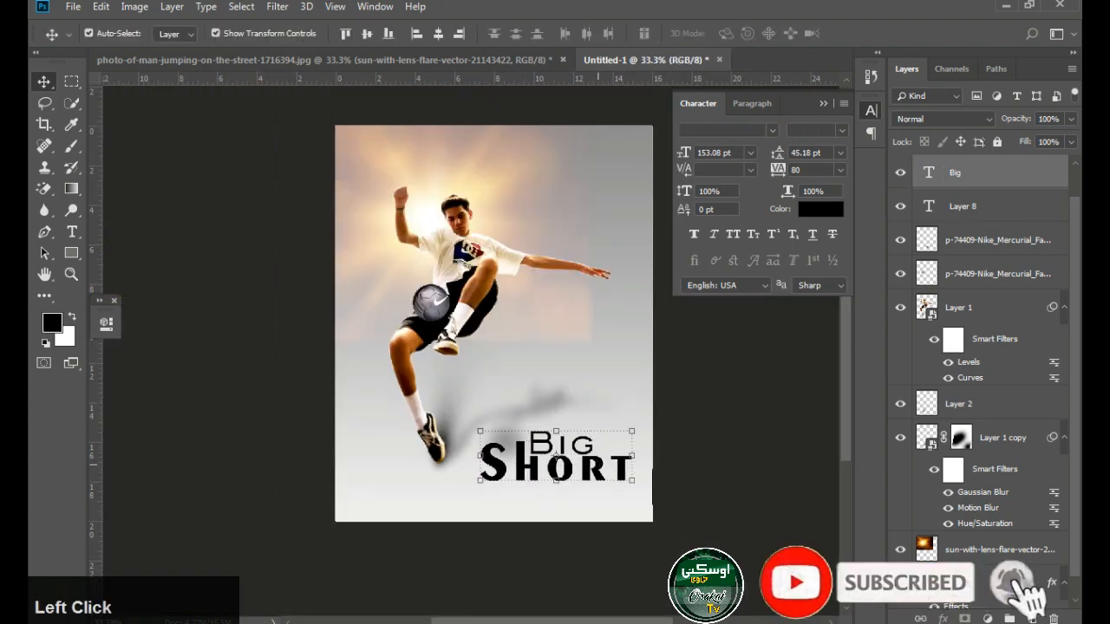
left_click_drag(599, 466, 605, 474)
key("Up")
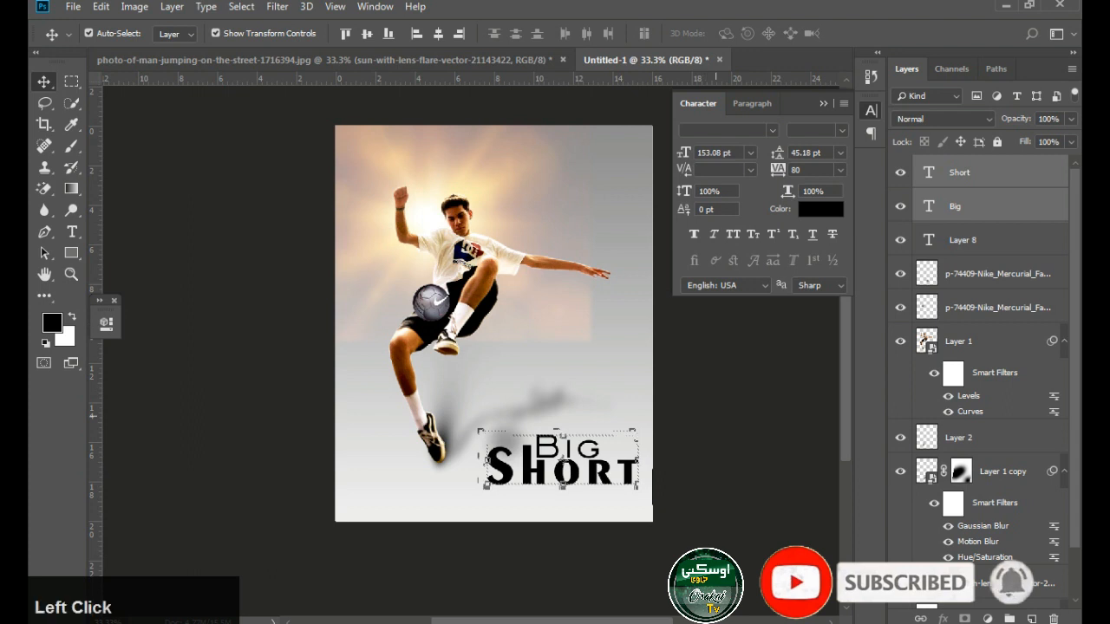
left_click(717, 417)
Reduce the word "Big" to about 135 pt and nudge it into the gap beside the h of "Short"
left_click(596, 453)
left_click(589, 464, "ctrl")
left_click(588, 464, "ctrl")
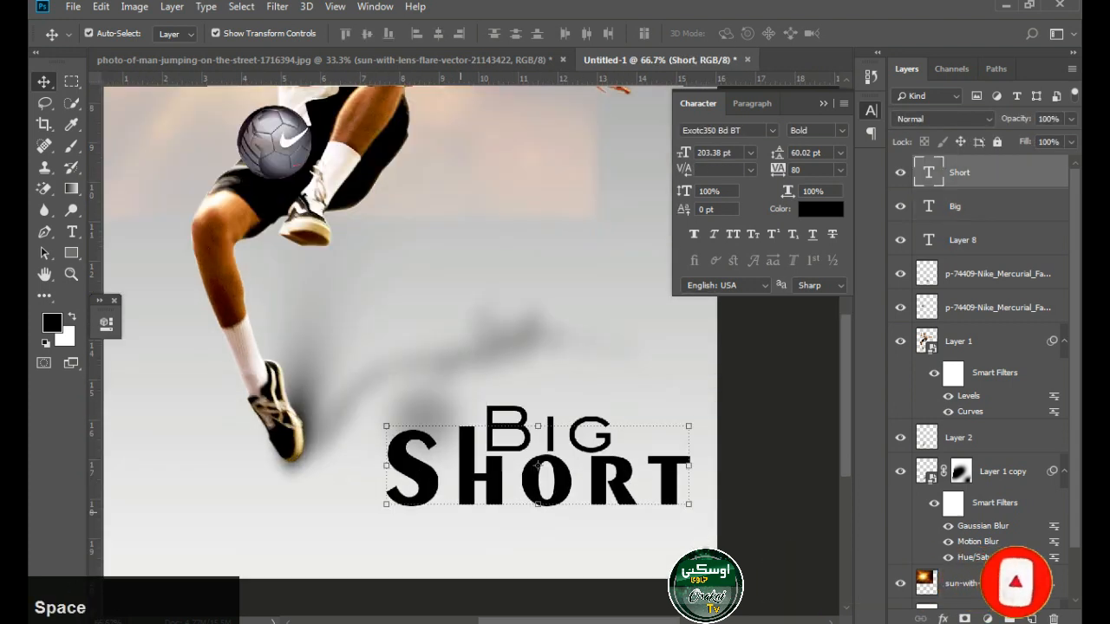
left_click(591, 436, "ctrl")
left_click(597, 438, "ctrl")
left_click(621, 386)
left_click_drag(621, 386, 598, 409)
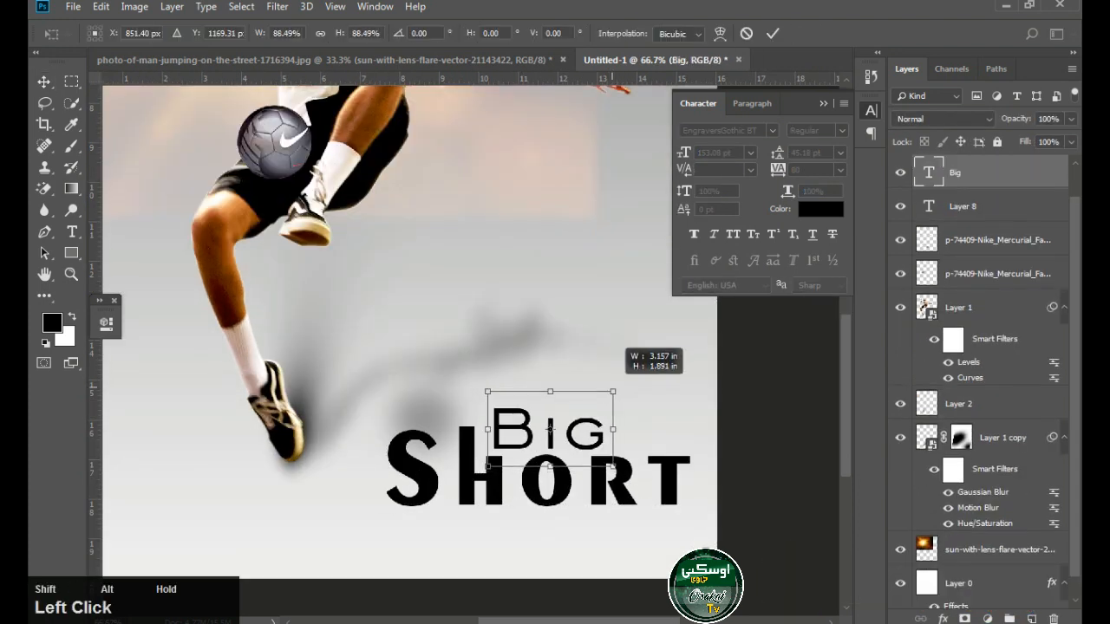
key("Return")
key("Left")
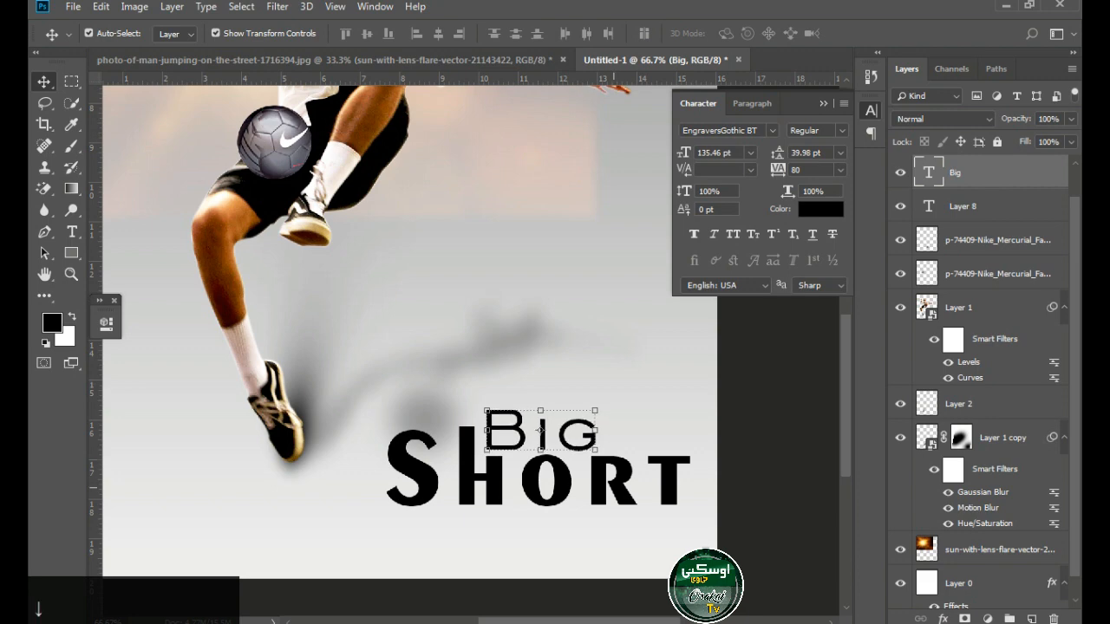
Add a Color Overlay effect to the word "Short", keeping the lettering in view beside the layer style settings
left_click(614, 488)
left_click(944, 618)
left_click(973, 480)
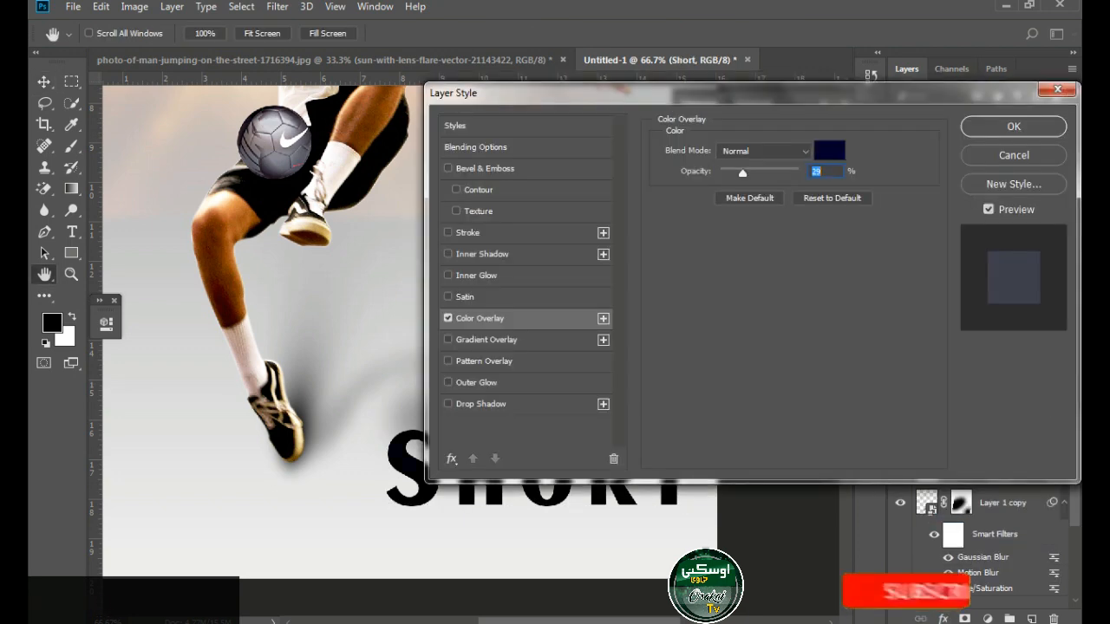
left_click_drag(746, 93, 875, 11)
left_click(959, 66)
left_click(823, 365)
left_click(803, 175)
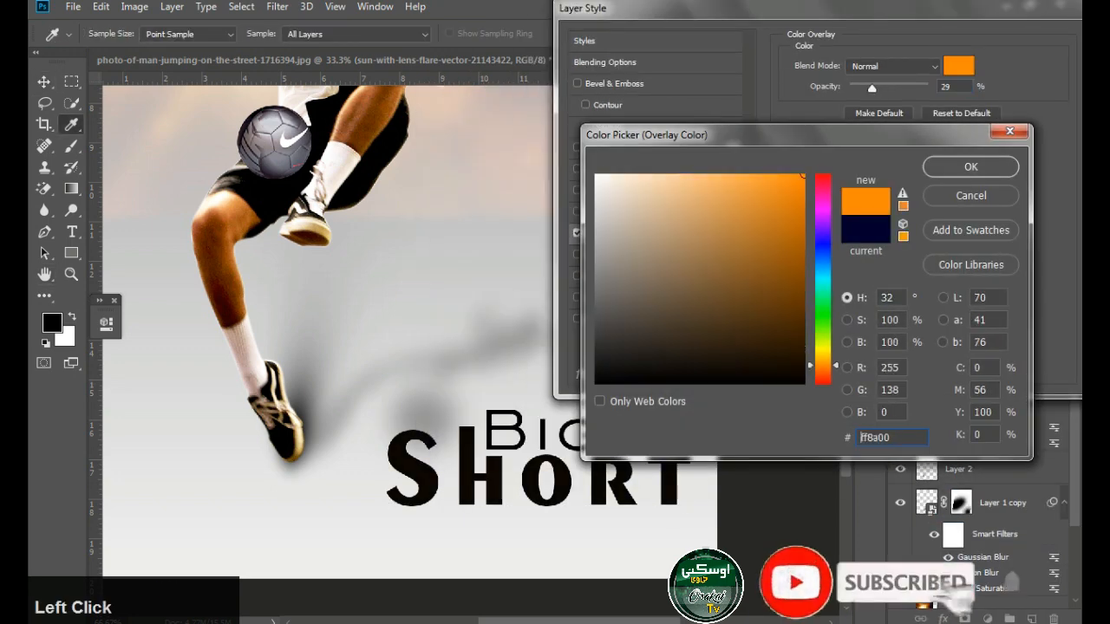
left_click_drag(823, 366, 824, 361)
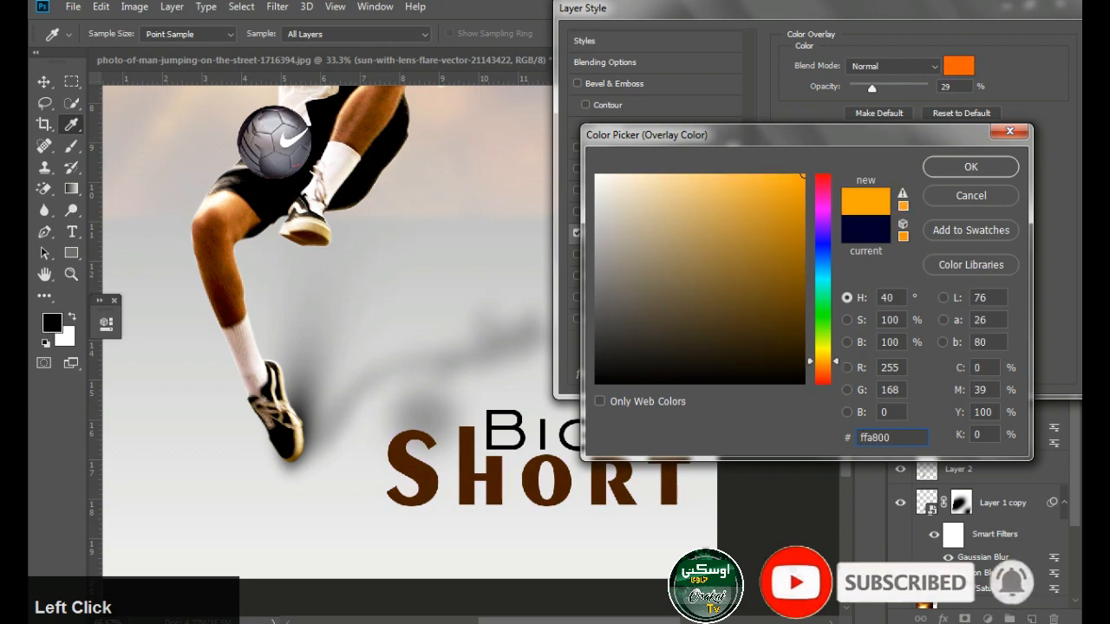
left_click(972, 196)
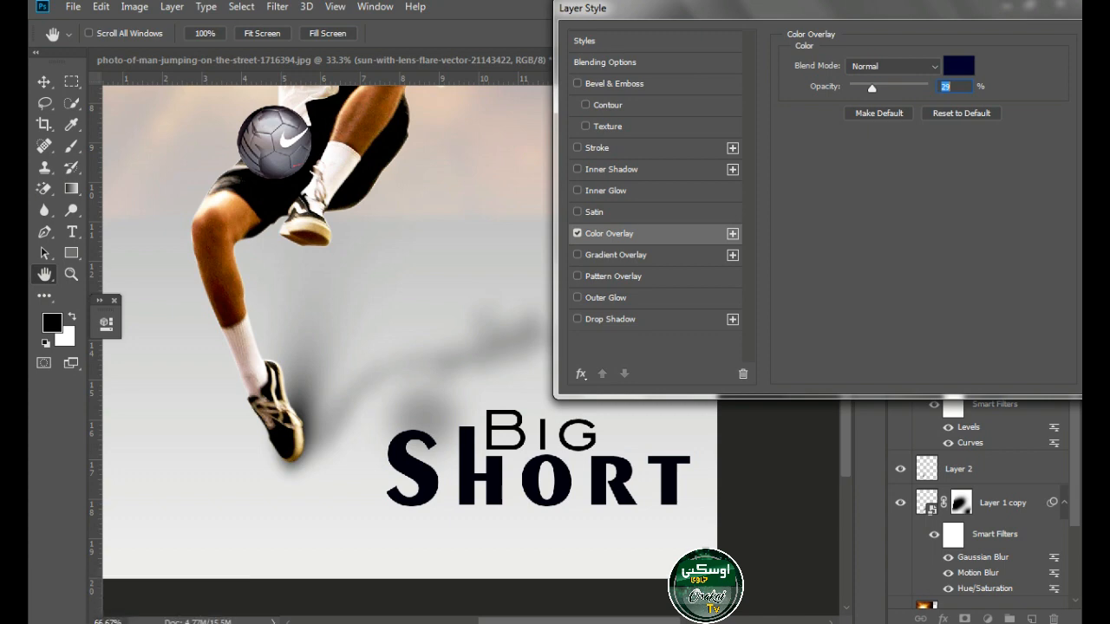
Set the color overlay on "Short" to 100% opacity and a bright orange of about ff7200
left_click_drag(873, 89, 929, 88)
left_click(959, 66)
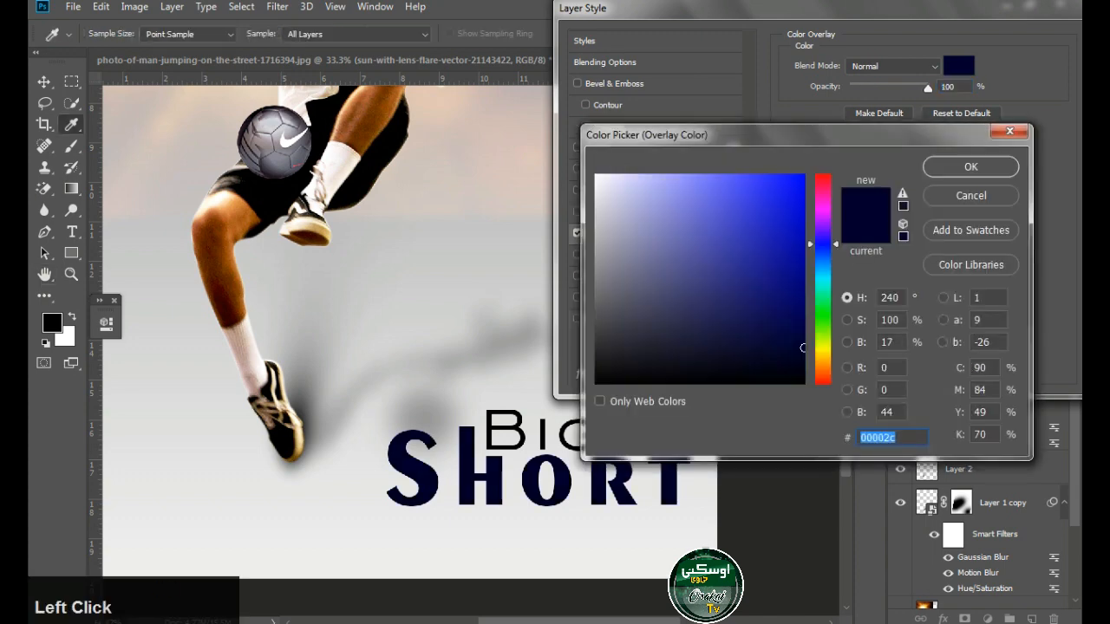
left_click(823, 359)
left_click(803, 176)
left_click(823, 369)
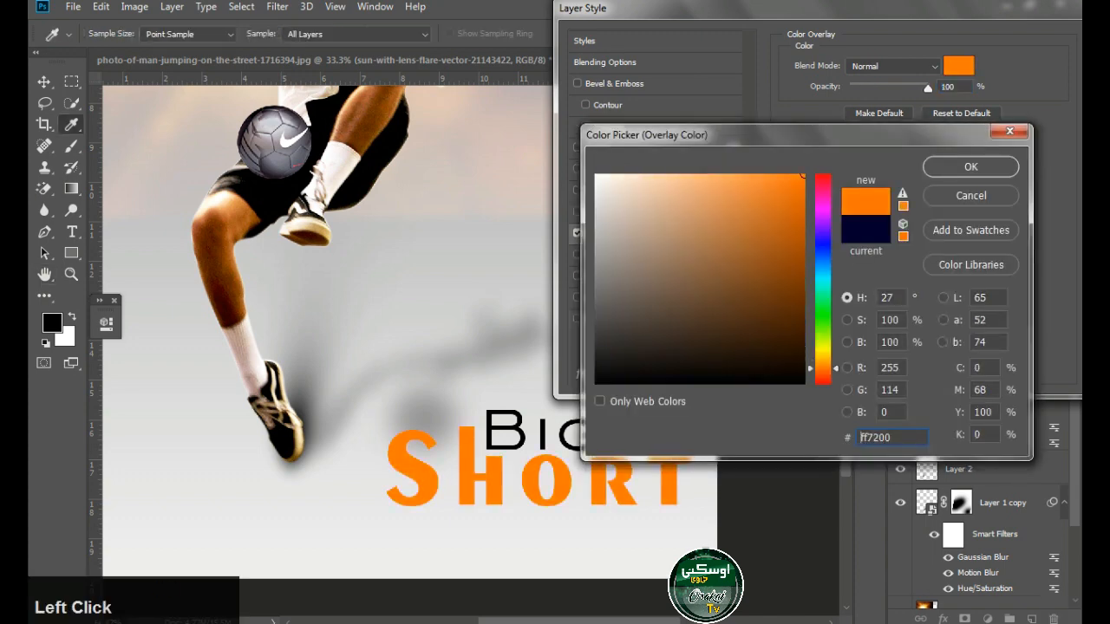
left_click(970, 166)
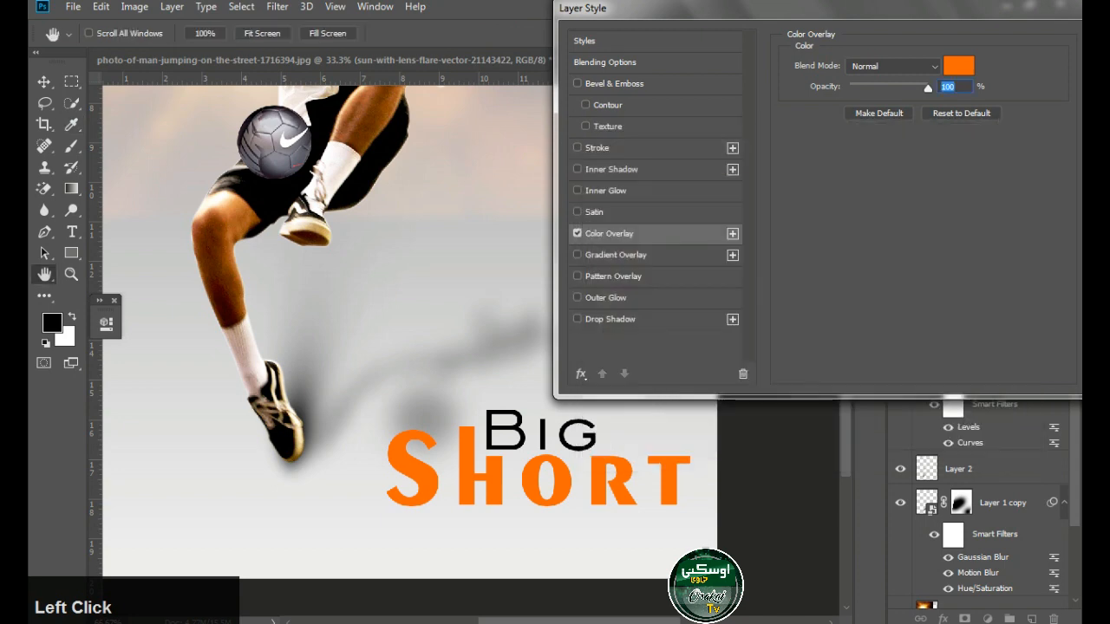
Try Bevel & Emboss on the word "Short", remove it, and add a Drop Shadow at 88% opacity with size 0 px instead
left_click(614, 84)
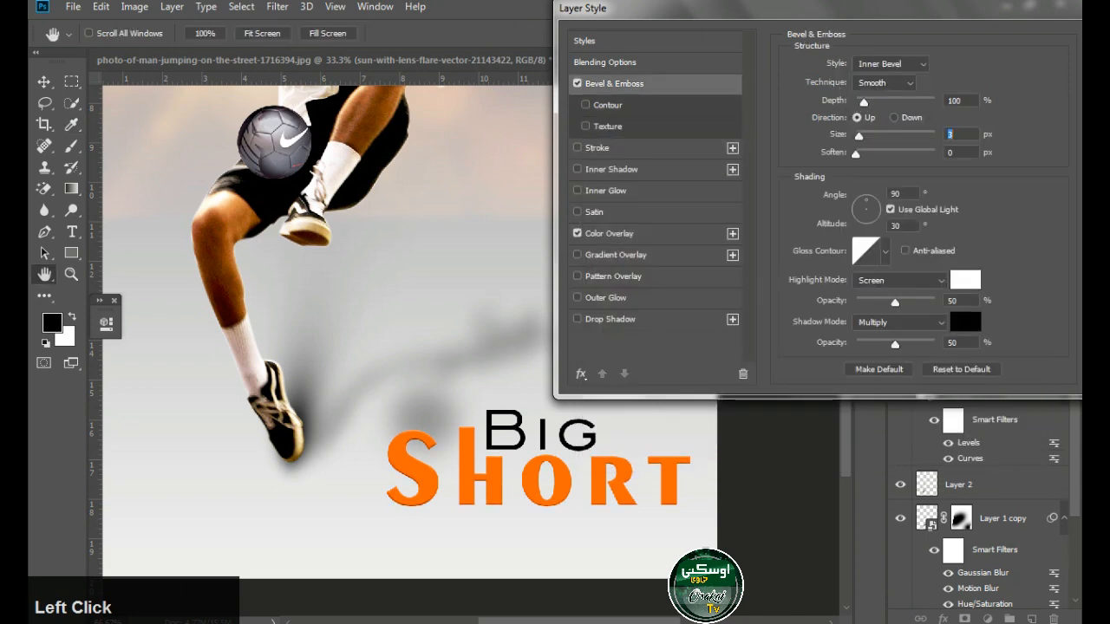
left_click(578, 84)
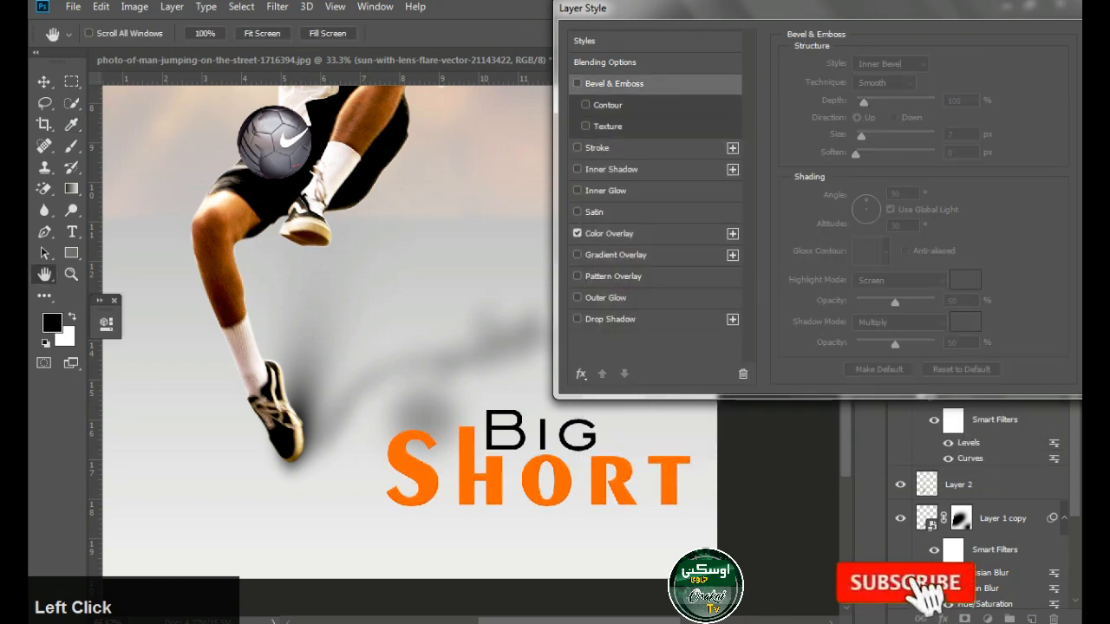
left_click(611, 319)
left_click_drag(870, 158, 861, 158)
left_click_drag(855, 177, 849, 176)
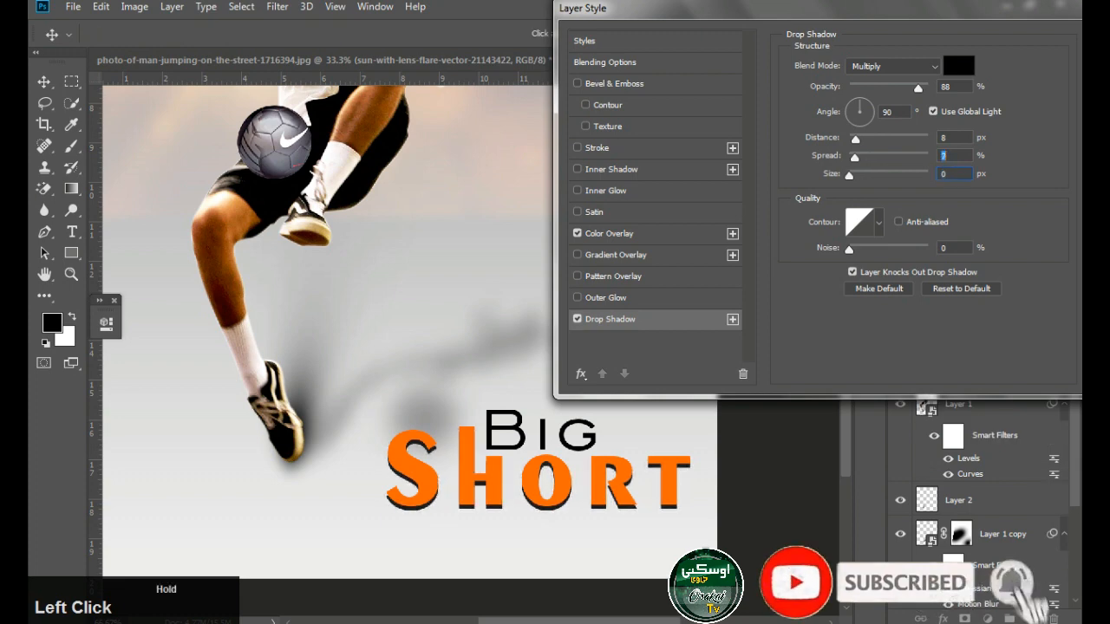
left_click(959, 66)
left_click(595, 190)
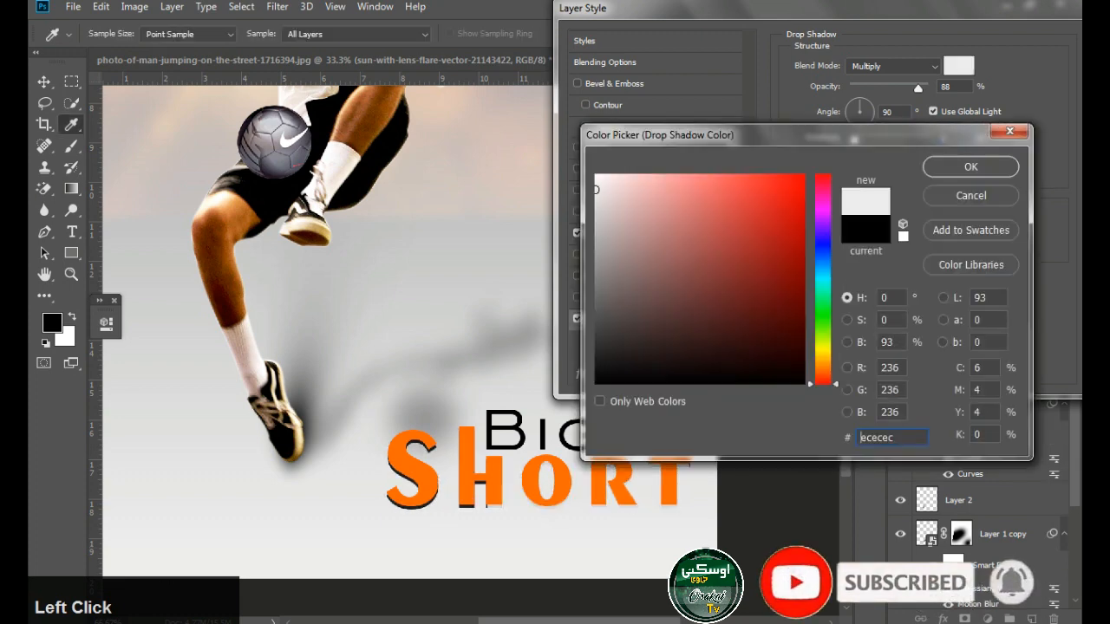
key("Return")
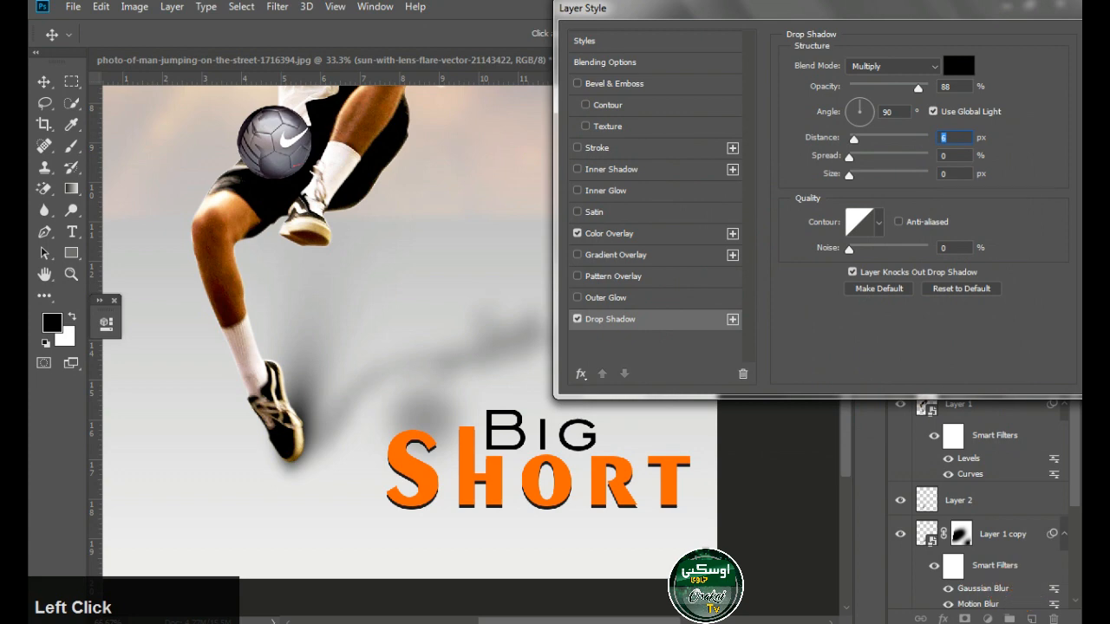
Tighten the drop shadow on "Short" to a distance of about 6 px with no spread and apply the layer style
left_click_drag(854, 139, 852, 138)
left_click_drag(854, 9, 730, 30)
left_click(1016, 63)
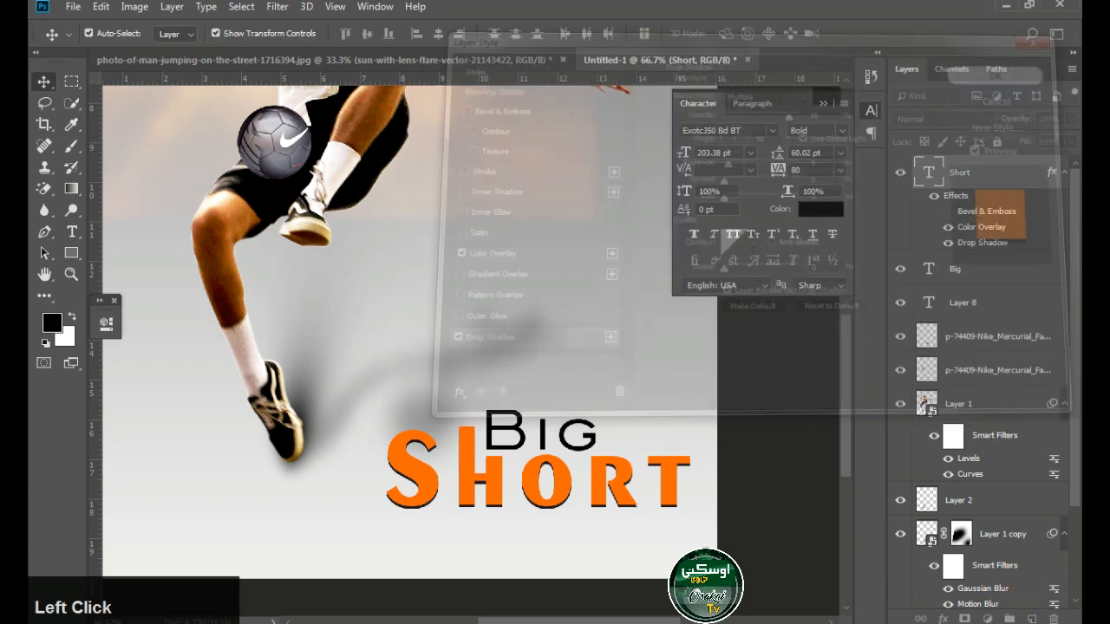
Give the word "Big" a Color Overlay in solid black, 000000, and deselect it
left_click(562, 420)
left_click(543, 435)
left_click(944, 619)
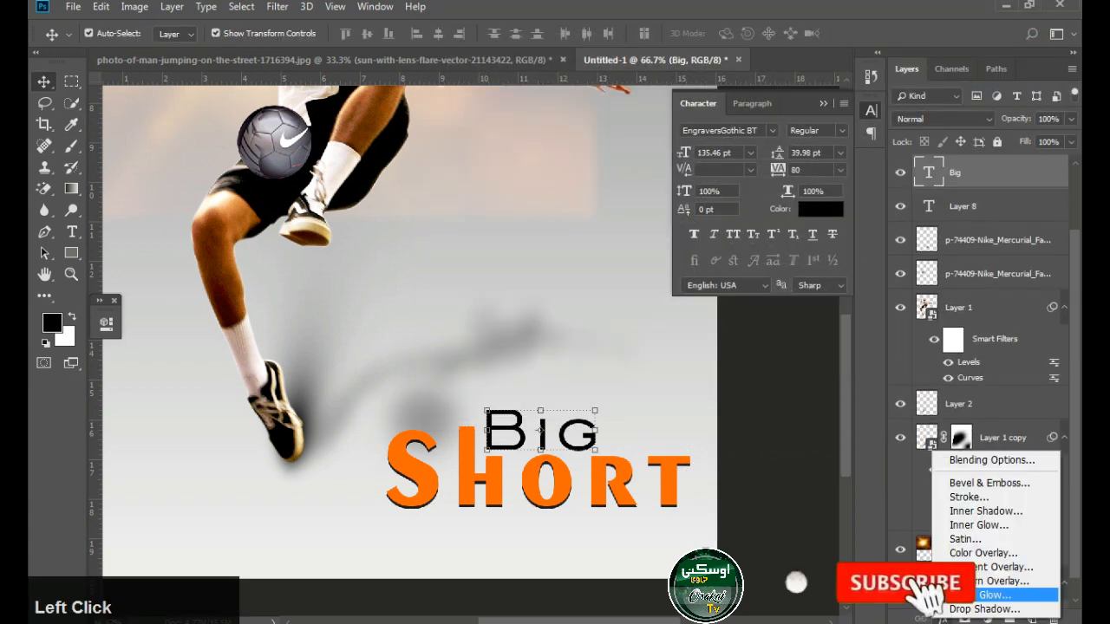
left_click(982, 552)
left_click(830, 86)
left_click(803, 381)
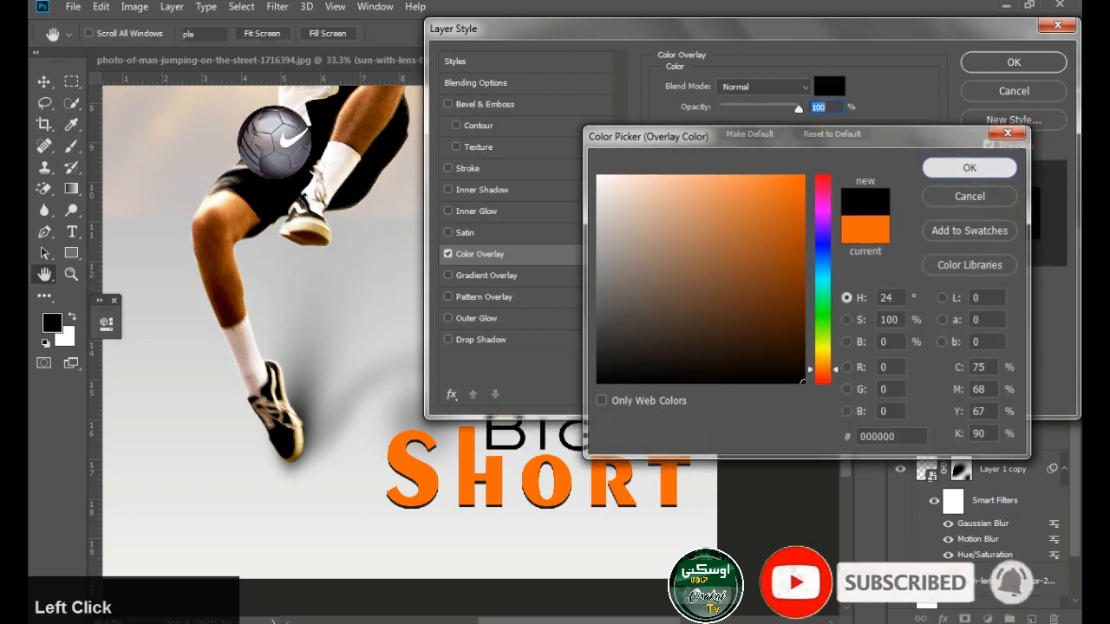
left_click(969, 168)
left_click(1014, 63)
scroll(619, 444, "down", 2)
left_click(690, 432)
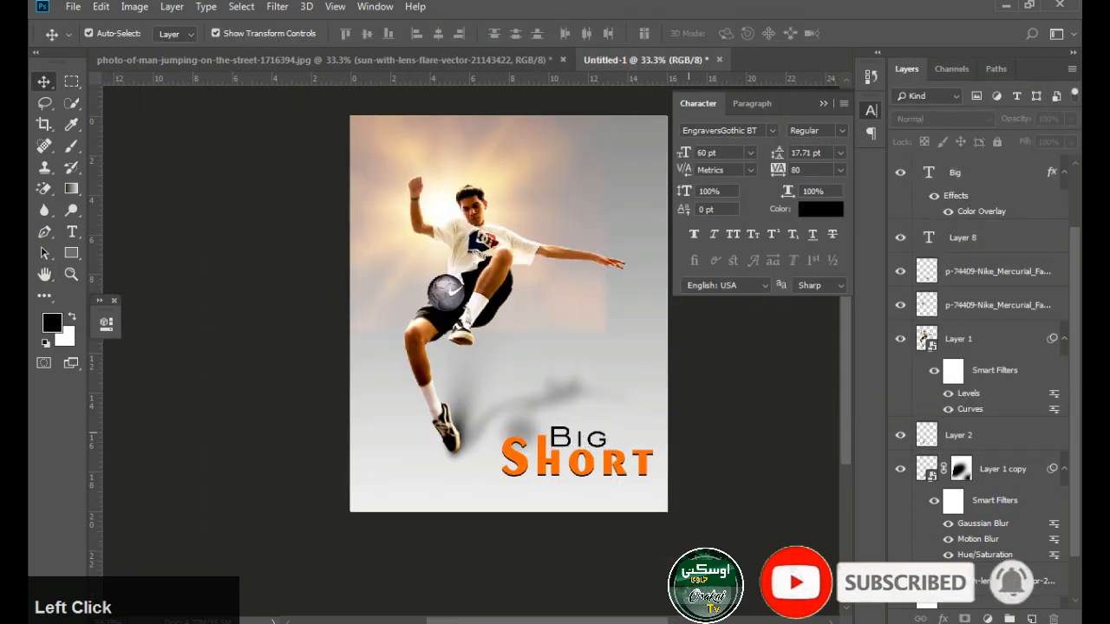
Add the text "Professional Design" in 60 pt Arial on the poster beside the jumping man
left_click(477, 215, "ctrl")
key("t")
left_click(478, 319)
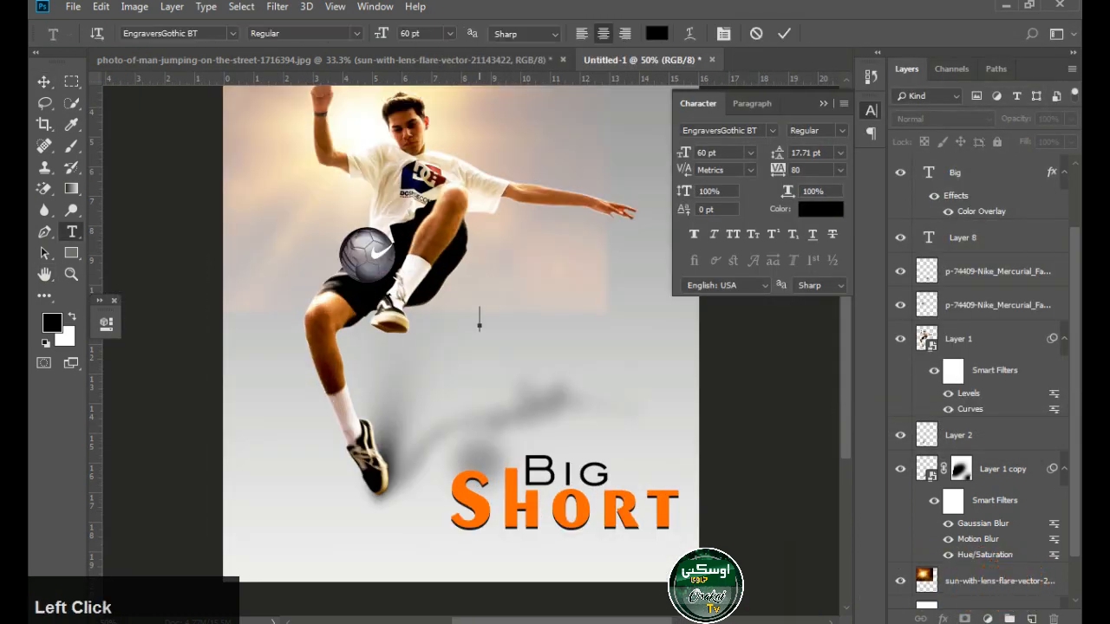
type("Pro")
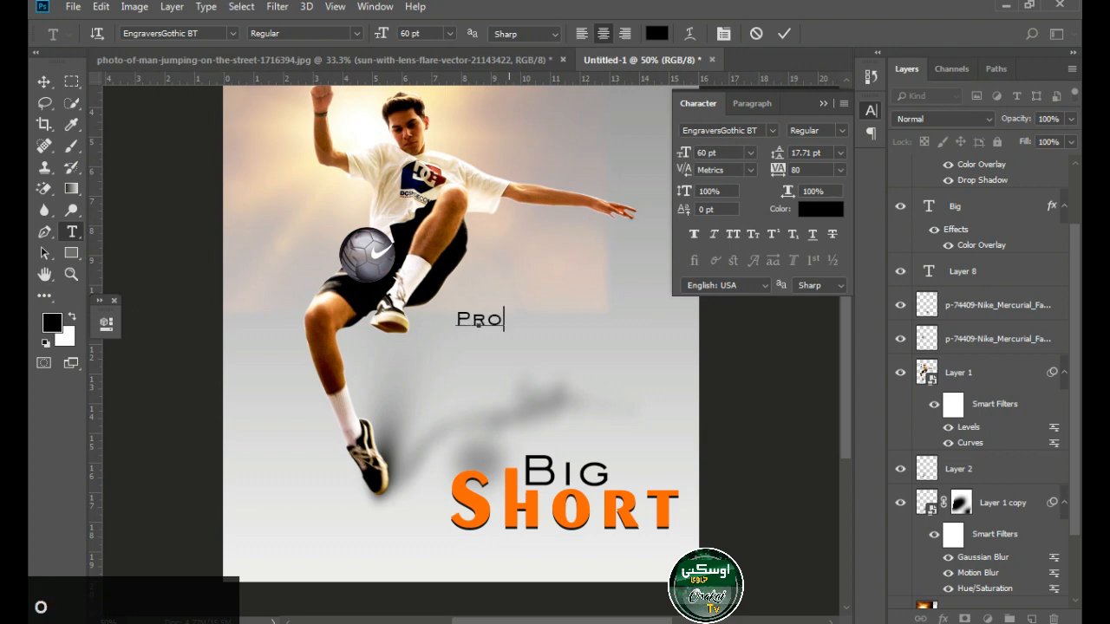
type("Arial")
key("Return")
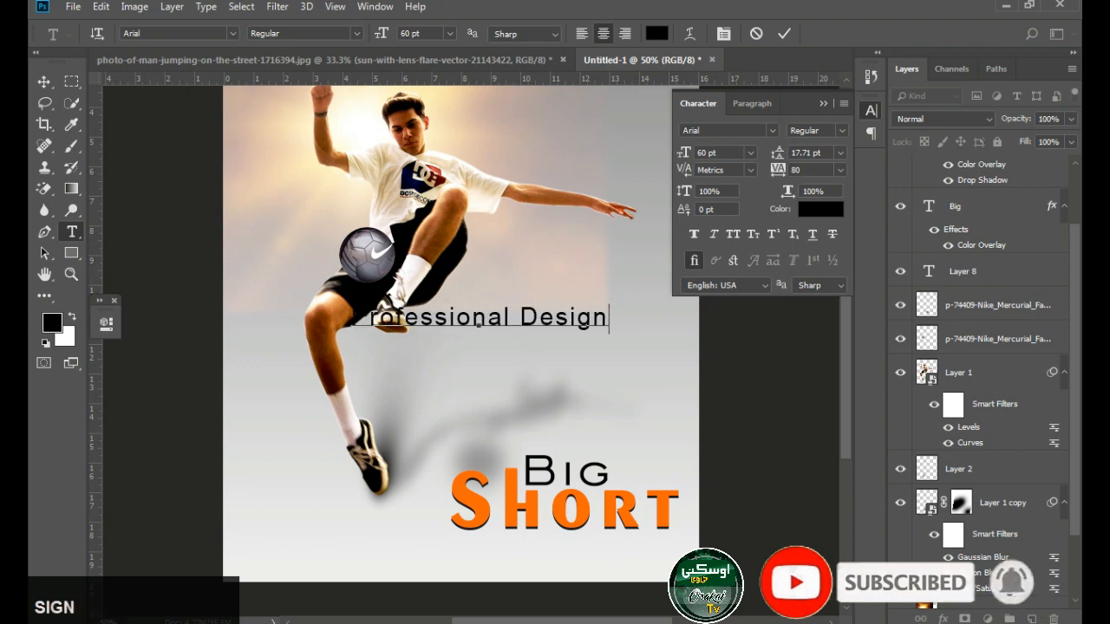
Move "Professional Design" clear of the man toward the poster's right edge and scale it down to about 46 pt
left_click_drag(478, 321, 556, 351)
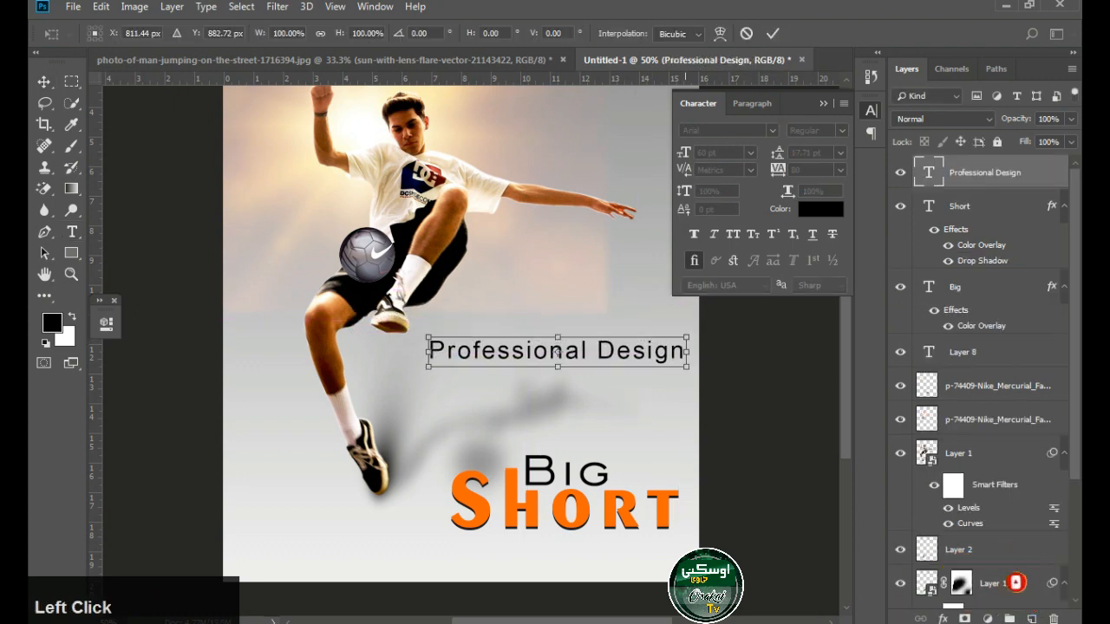
left_click_drag(687, 337, 661, 350)
key("Return")
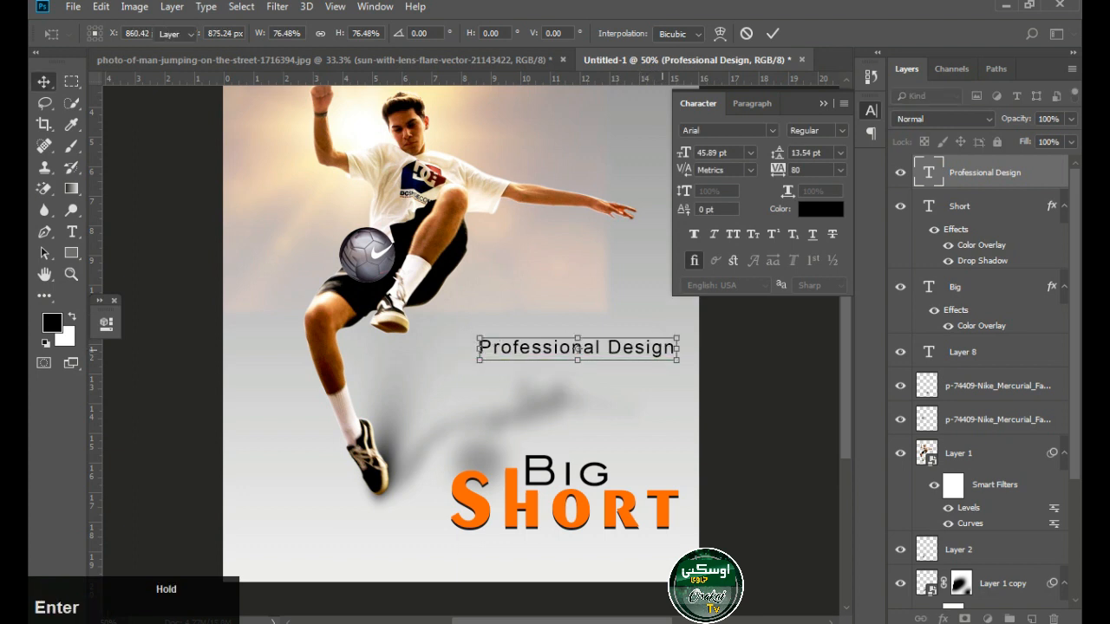
key("Right")
Draw a rectangle of about 560 by 58 px over "Professional Design" and give it a light grey d9d9d9 Color Overlay
left_click_drag(477, 336, 708, 360)
left_click(43, 82)
left_click(942, 618)
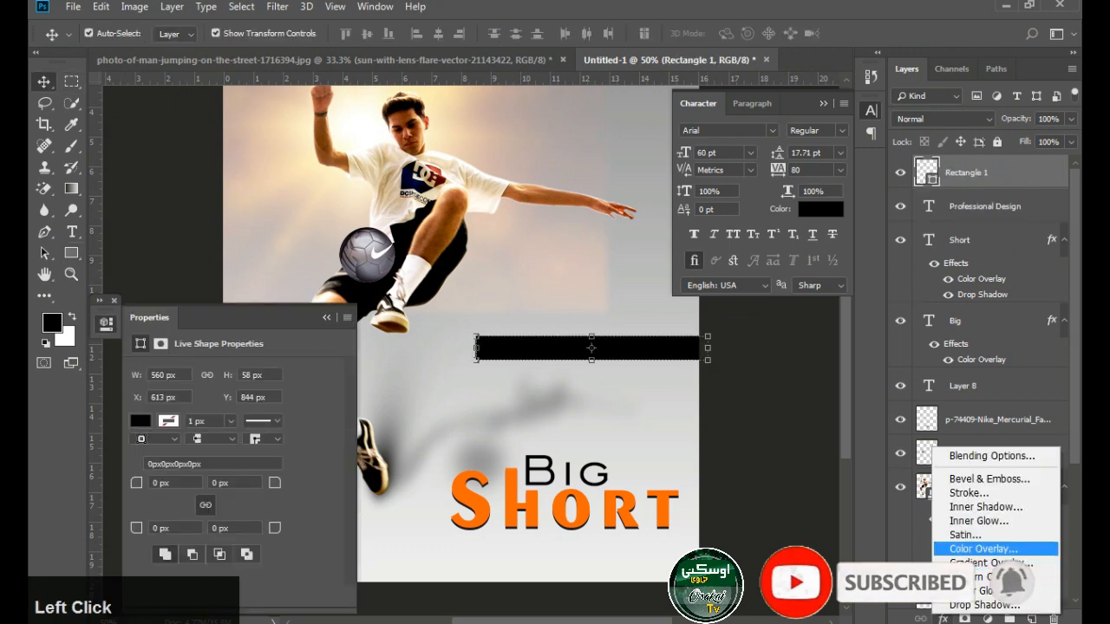
left_click(980, 549)
left_click(829, 85)
left_click(971, 166)
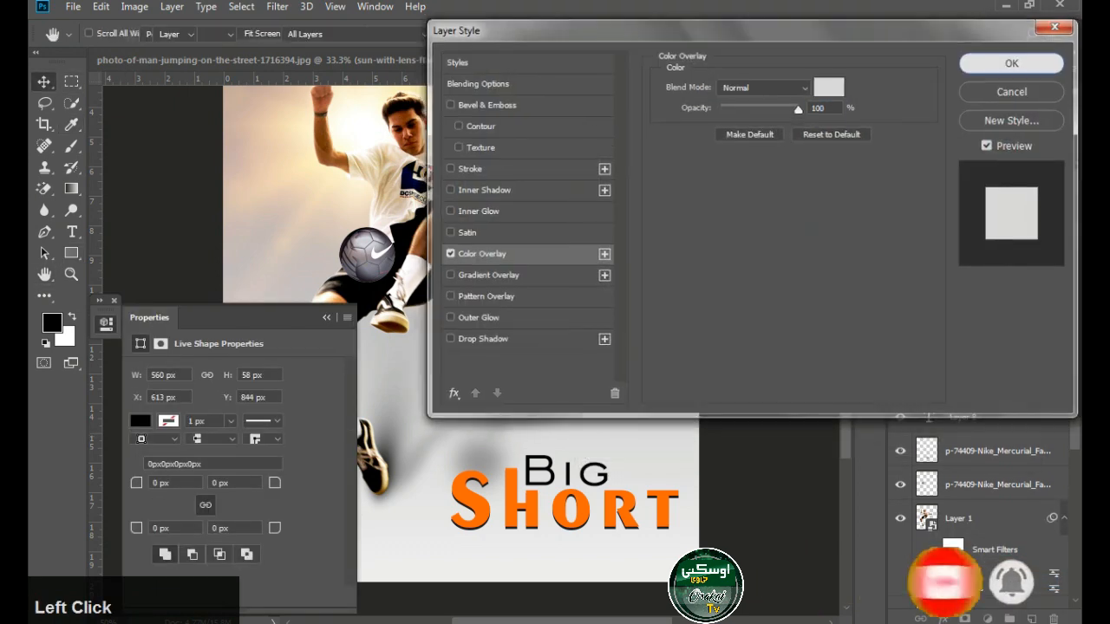
left_click(1014, 62)
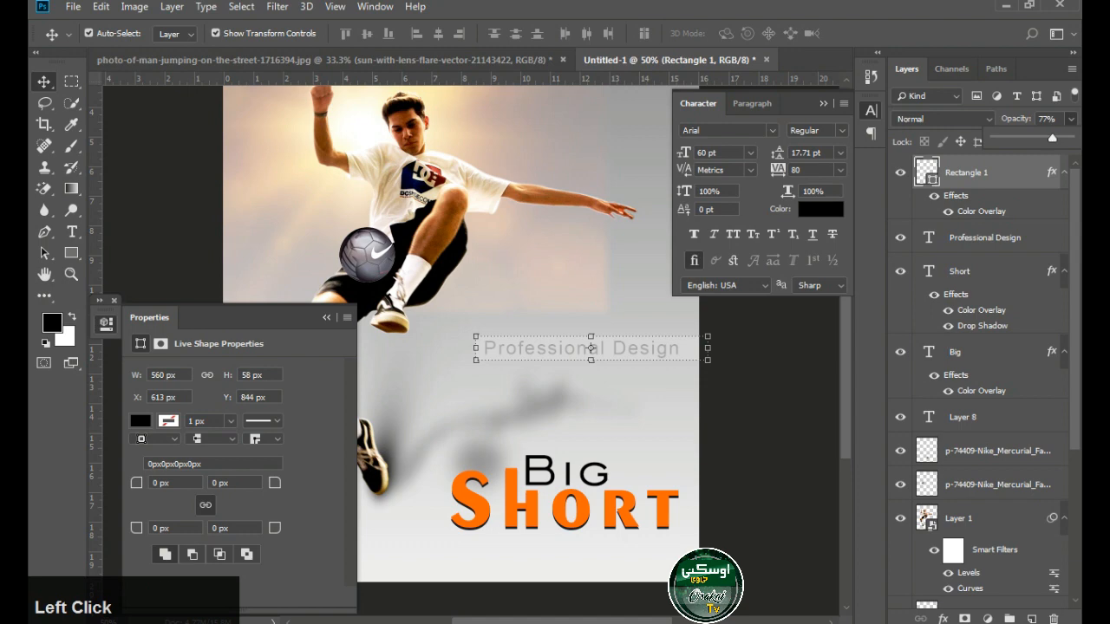
Set the rectangle to 77% opacity, place it behind the "Professional Design" text, and preview the poster without panels
key("ctrl+bracketleft")
left_click(763, 381)
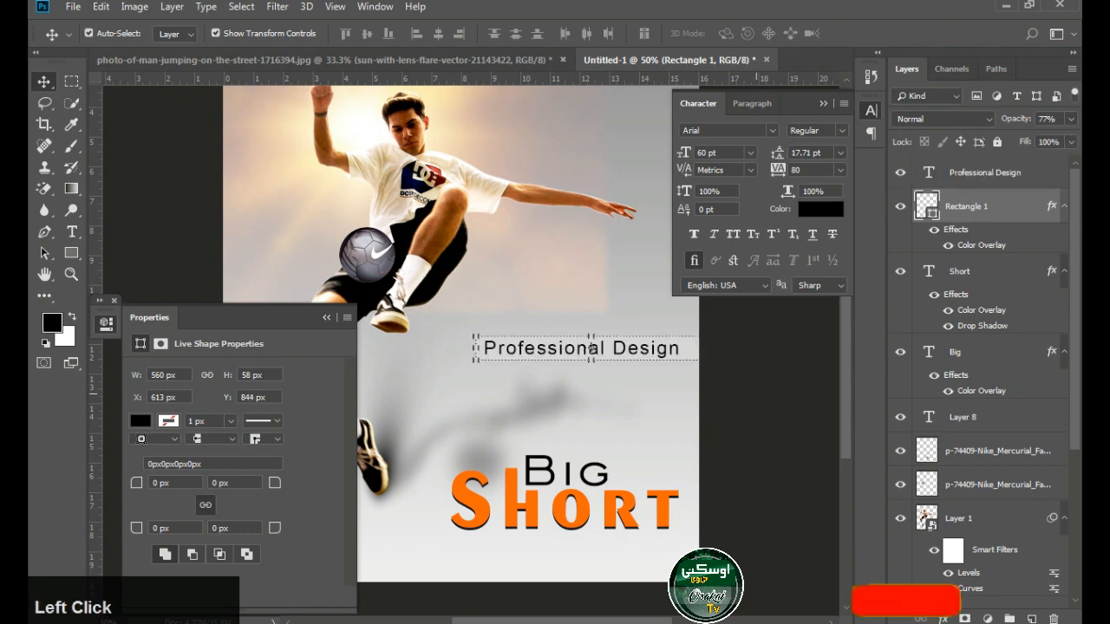
key("Tab")
left_click(720, 287, "ctrl")
left_click(651, 289, "ctrl+alt")
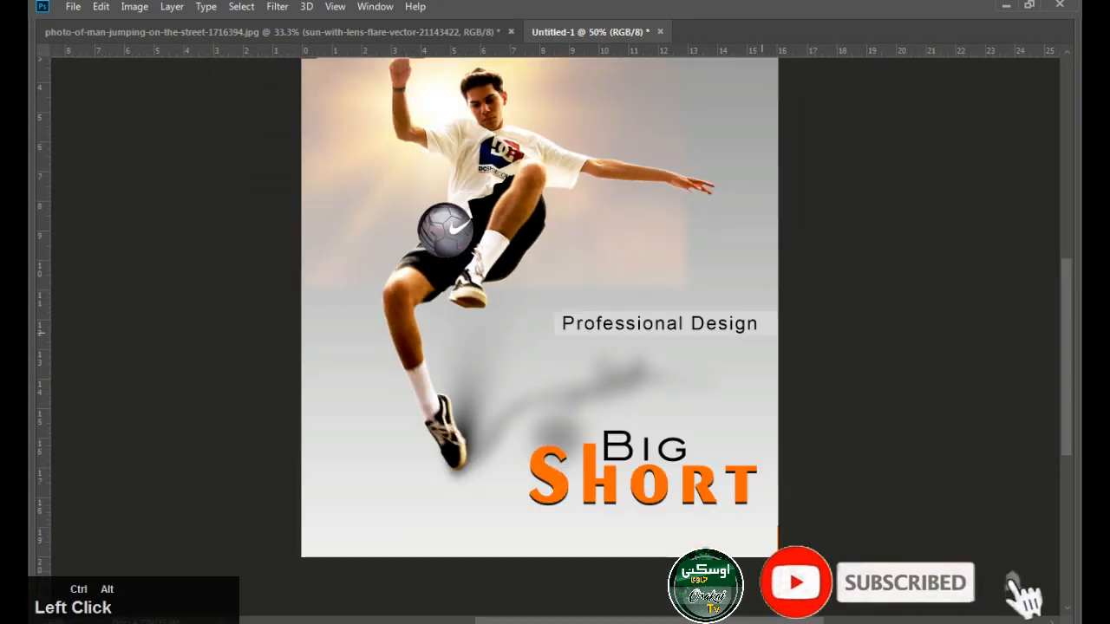
Change the Color Overlay of the rectangle behind "Professional Design" to a darker neutral grey
left_click(666, 328)
key("Tab")
left_click_drag(555, 338, 531, 322)
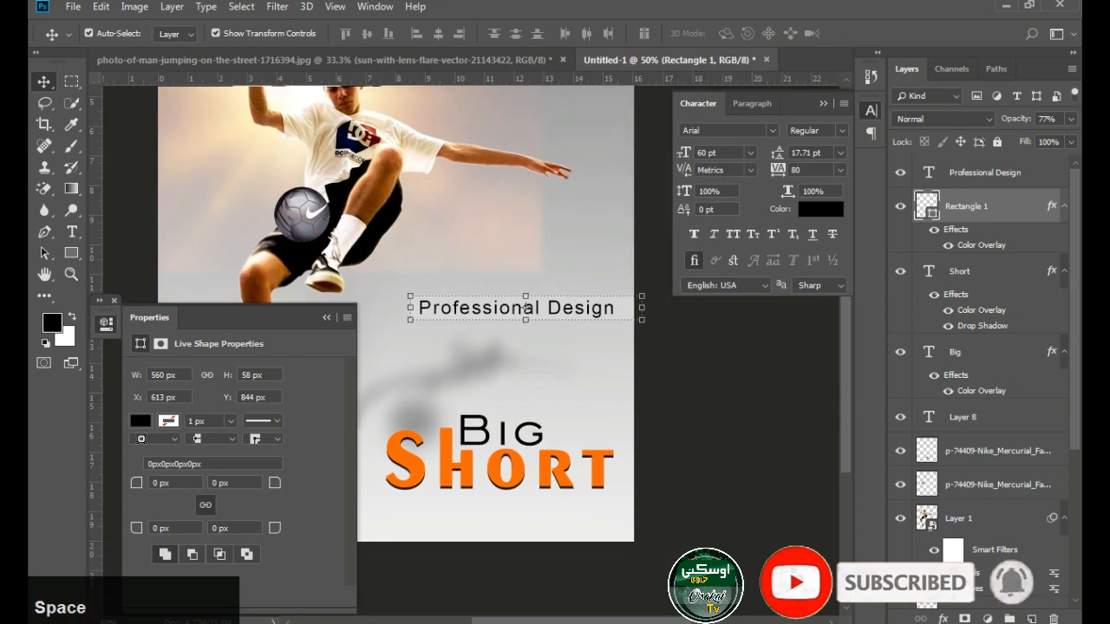
left_click(943, 618)
left_click(954, 560)
left_click(996, 78)
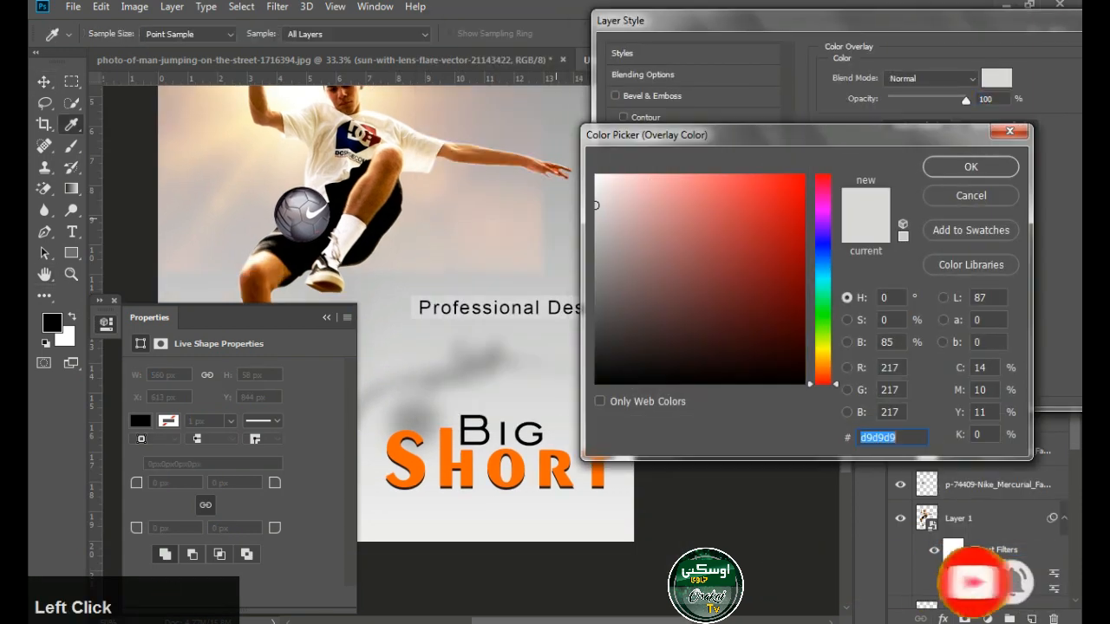
left_click(596, 234)
left_click(972, 166)
left_click_drag(941, 21, 776, 39)
left_click(1011, 73)
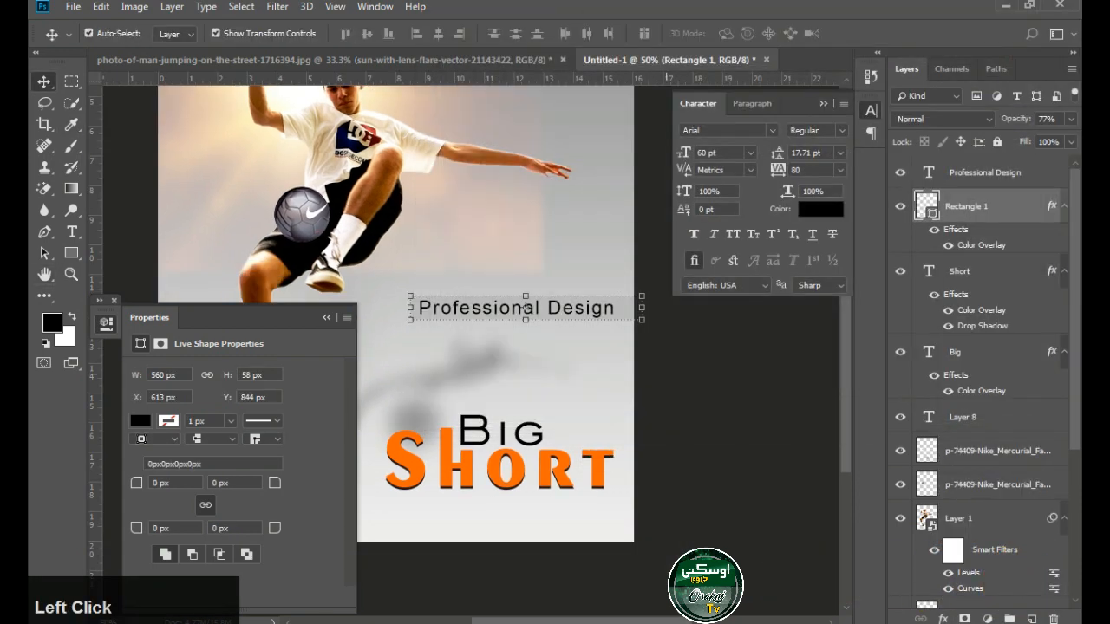
Draw a thin horizontal bar of about 1371 by 16 px across the full width of the poster near its top edge
key("Tab")
left_click(594, 347, "ctrl+alt")
left_click_drag(608, 406, 585, 504)
key("Tab")
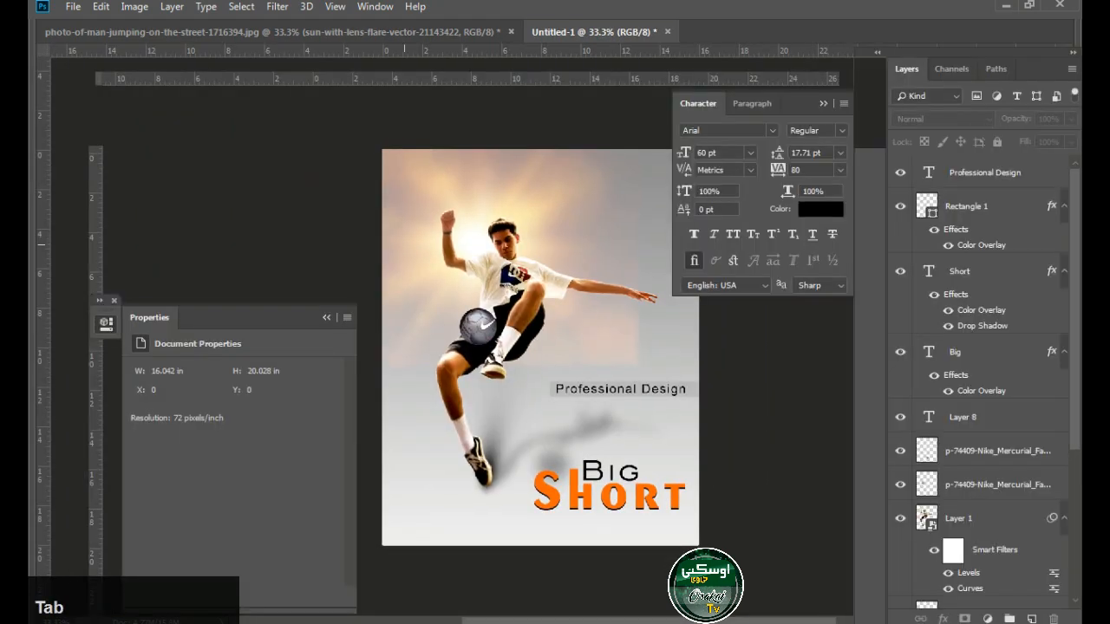
key("Tab")
left_click_drag(391, 154, 766, 156)
key("Tab")
Apply a bright red Color Overlay to the thin bar across the top of the poster
left_click(944, 619)
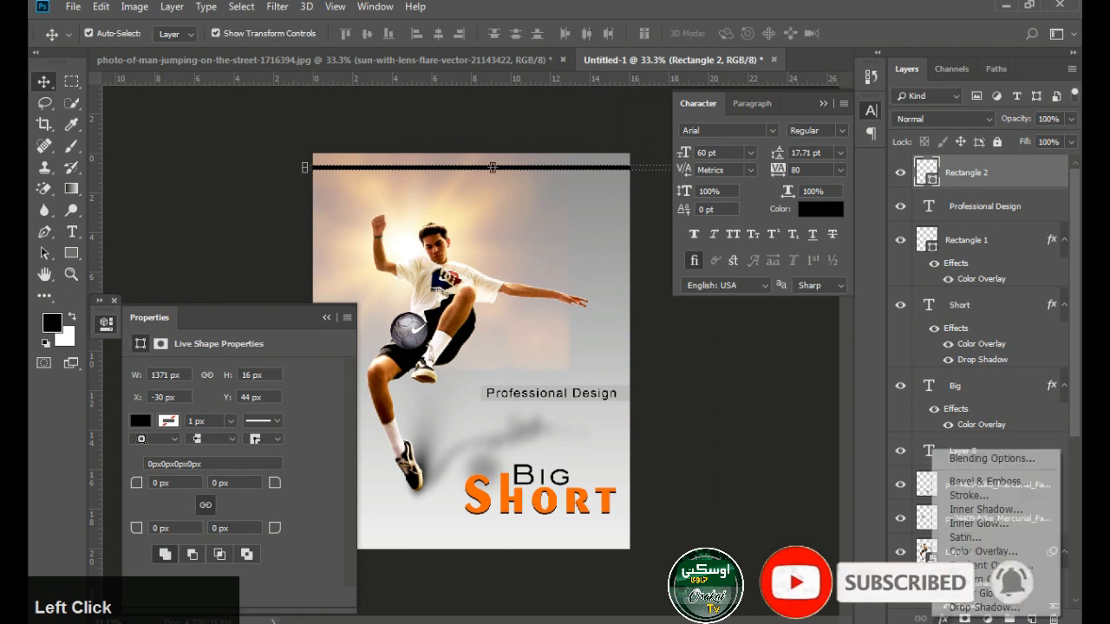
left_click(967, 551)
left_click_drag(738, 39, 840, 144)
left_click(931, 203)
left_click(786, 208)
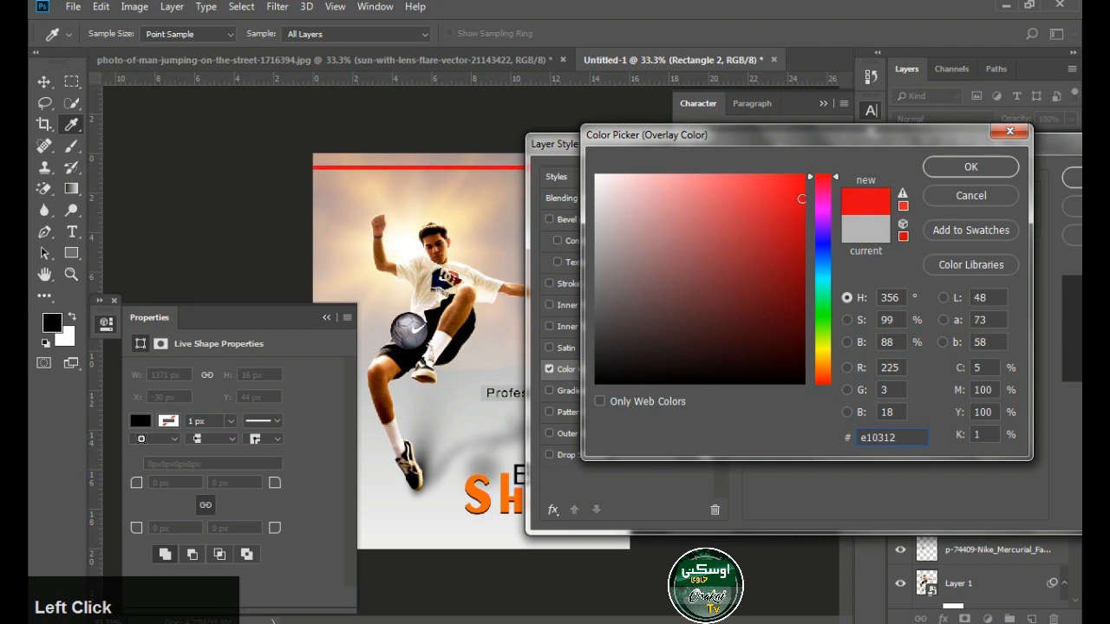
left_click(971, 166)
left_click(1073, 178)
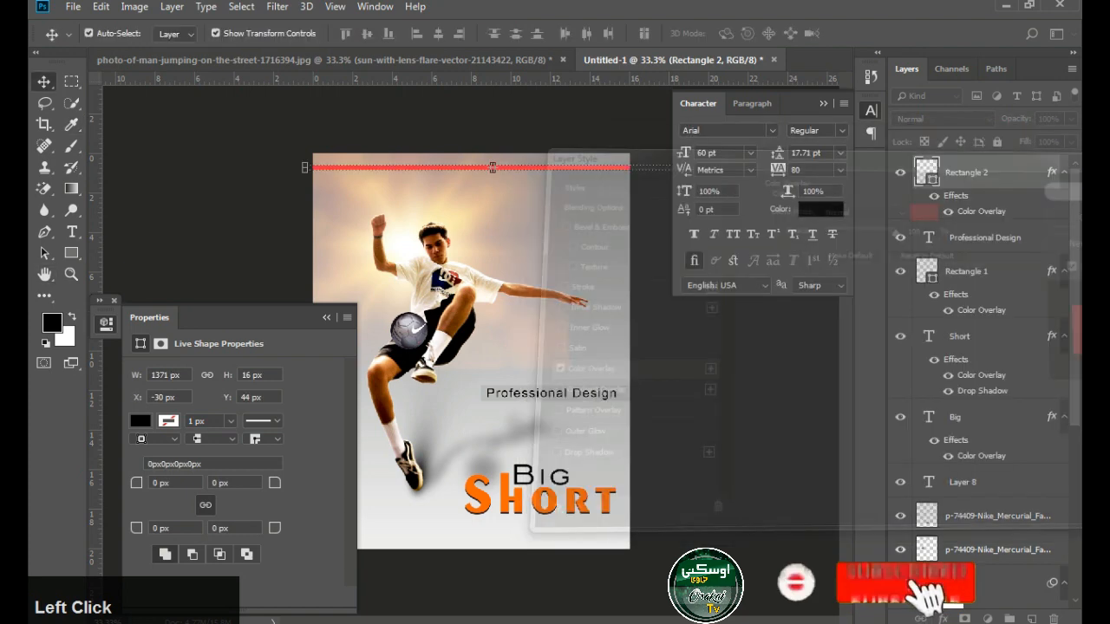
Move the red bar from the top of the poster down to just above its bottom edge
key("Up")
key("Up")
key("Up")
key("Up")
key("Up")
key("Up")
key("Up")
key("Up")
key("Up")
key("Up")
key("Up")
key("Up")
key("Up")
key("Up")
key("Up")
left_click(730, 345)
key("Tab")
left_click(578, 224, "ctrl+alt")
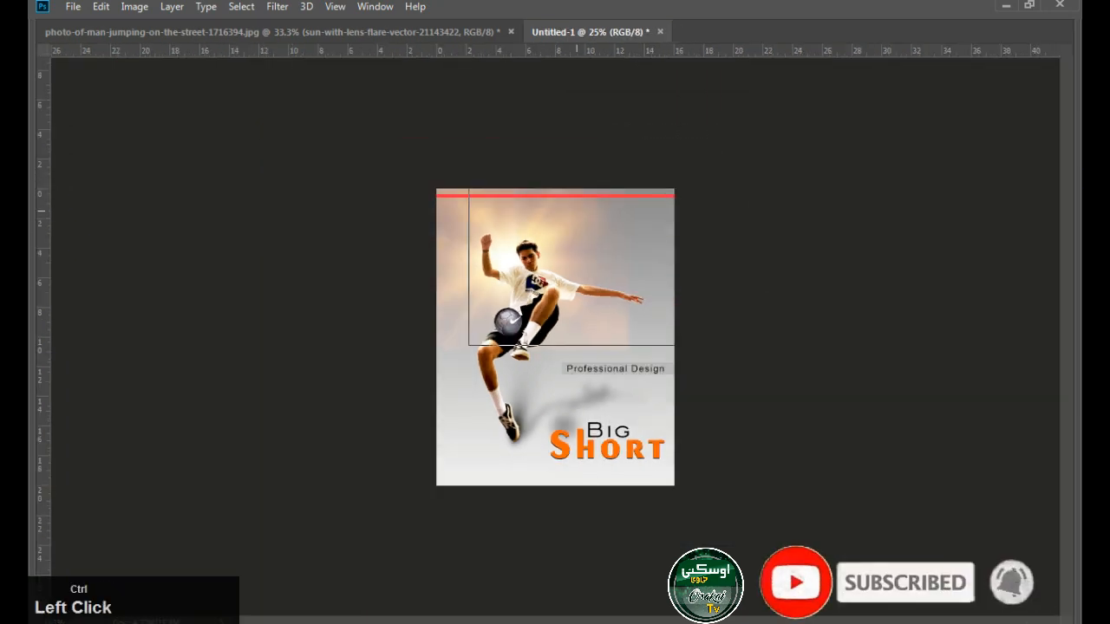
left_click(578, 224, "ctrl")
left_click(577, 224, "ctrl")
left_click(578, 224, "ctrl")
left_click(578, 224, "ctrl+alt")
left_click(578, 224, "ctrl+alt")
left_click(578, 224, "ctrl+alt")
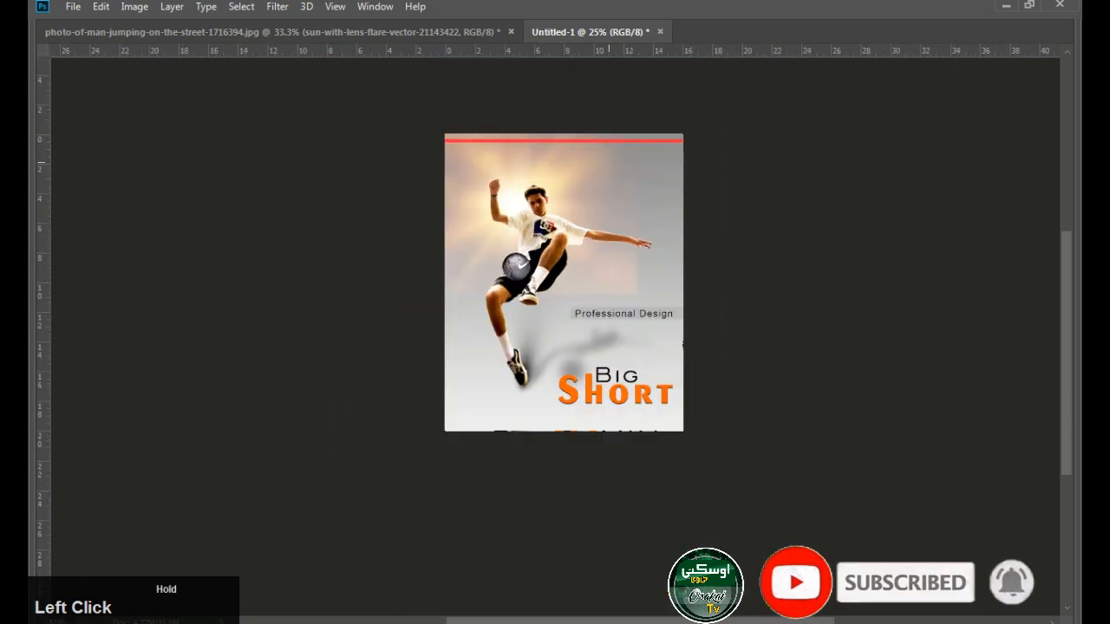
left_click_drag(624, 139, 625, 422)
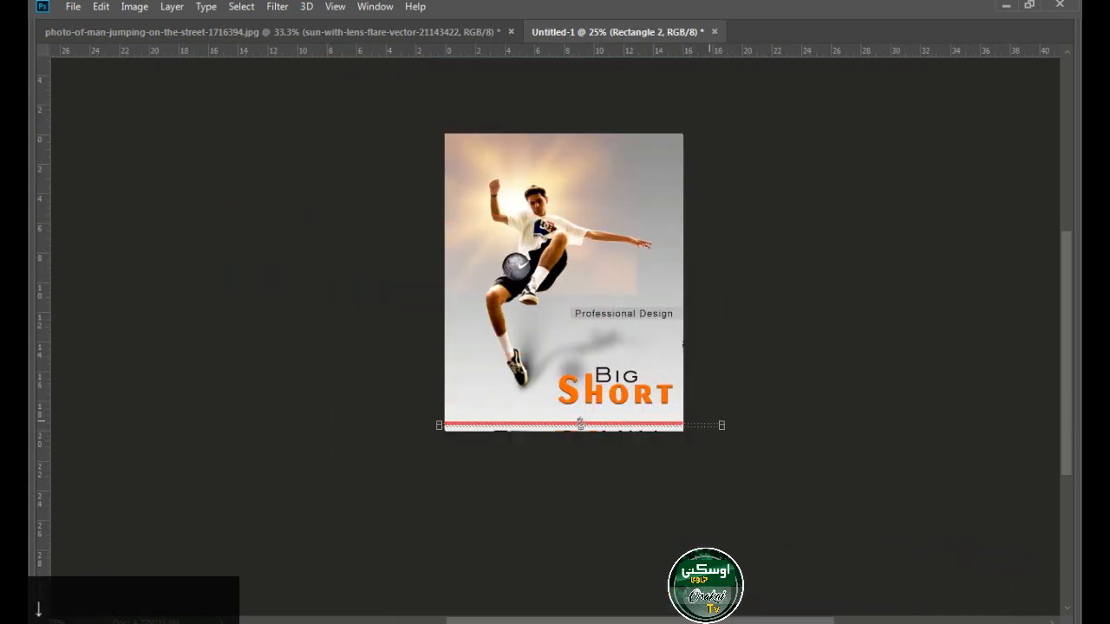
left_click(593, 398, "ctrl")
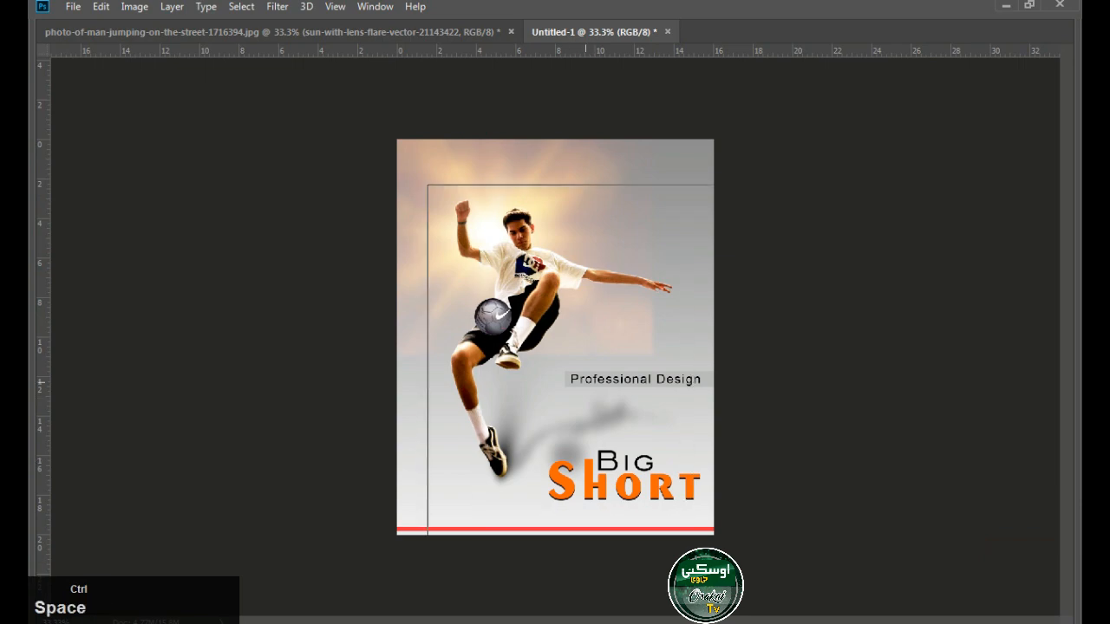
Add the text line "Subscrib Our Youtube Cahnnel Osakai Tv" in the lower part of the poster, above the red bar
left_click(586, 382, "ctrl")
left_click_drag(585, 382, 585, 286)
key("Tab")
key("Tab")
key("t")
left_click(376, 445)
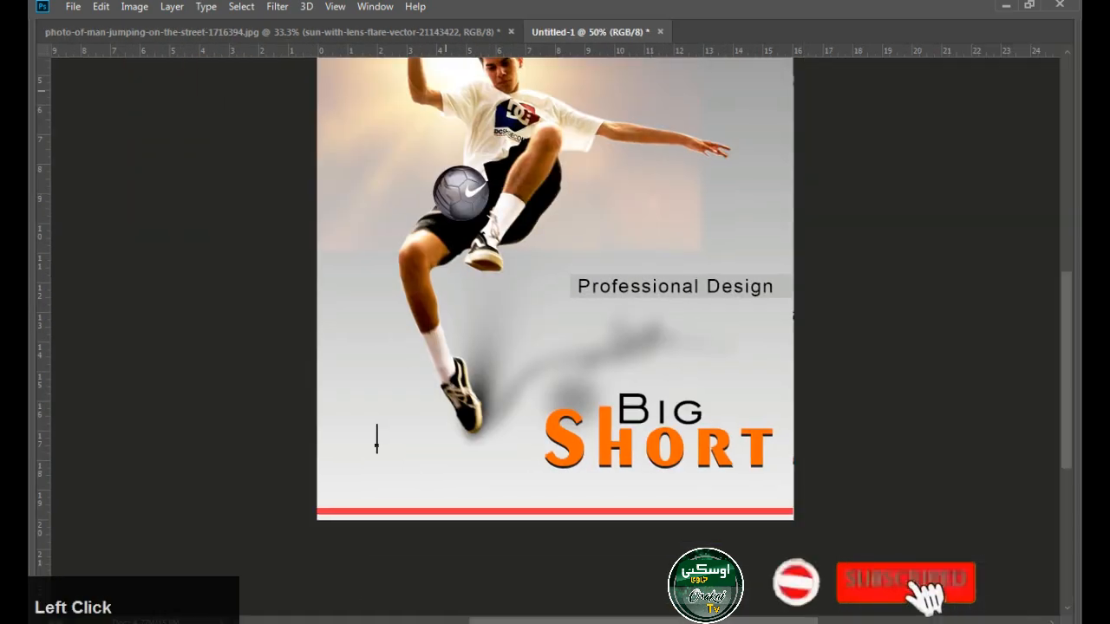
type("Subs")
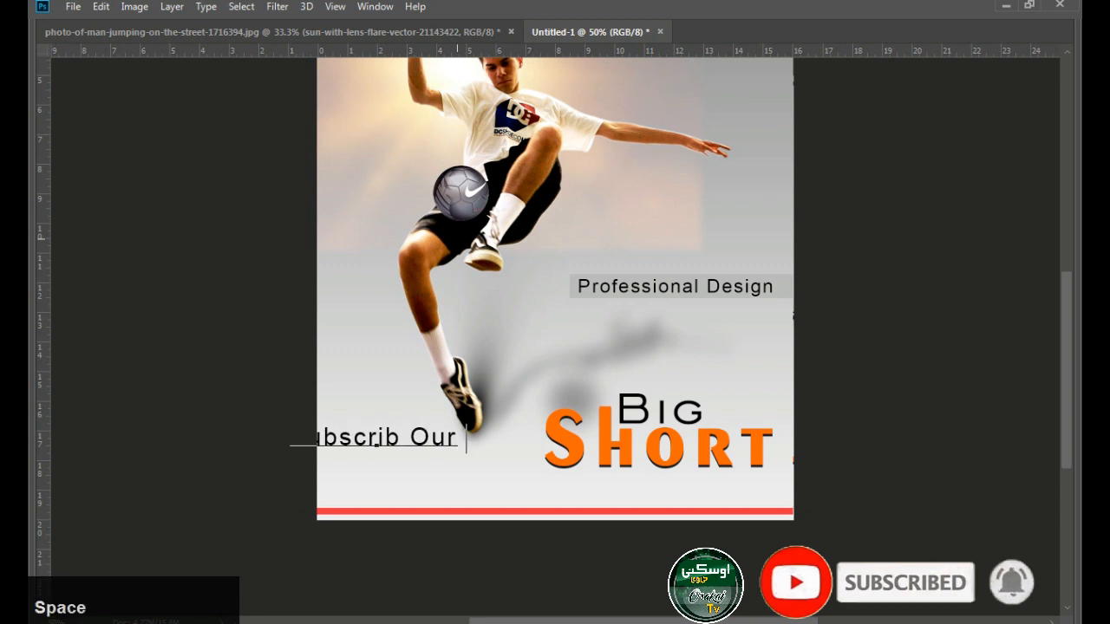
type("crib.Our Youtube Cahnnle ")
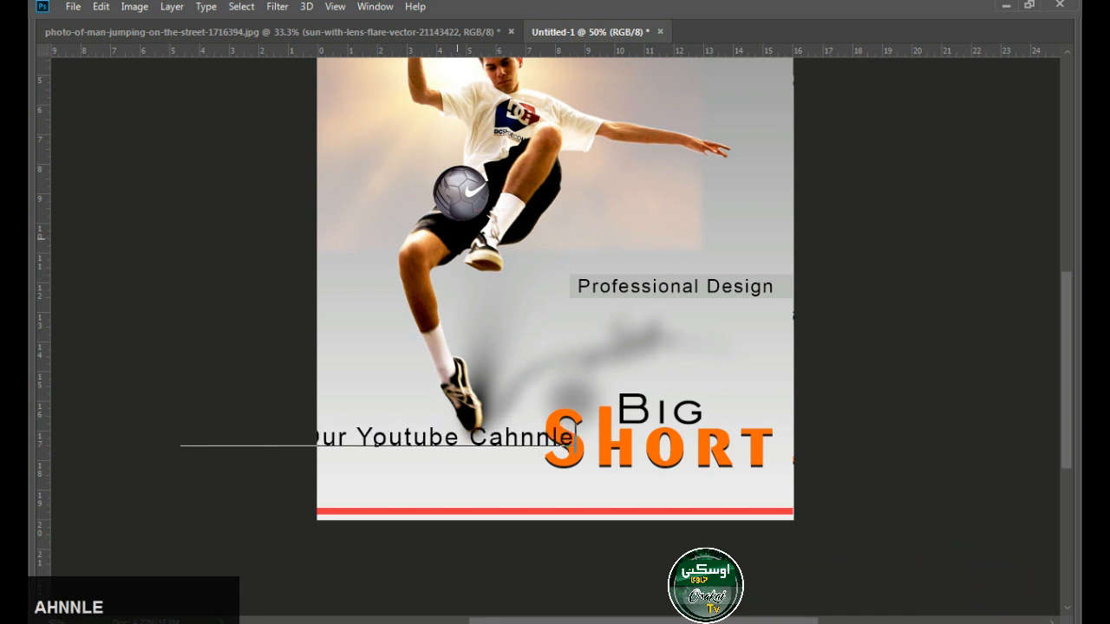
type("Osaka Tv")
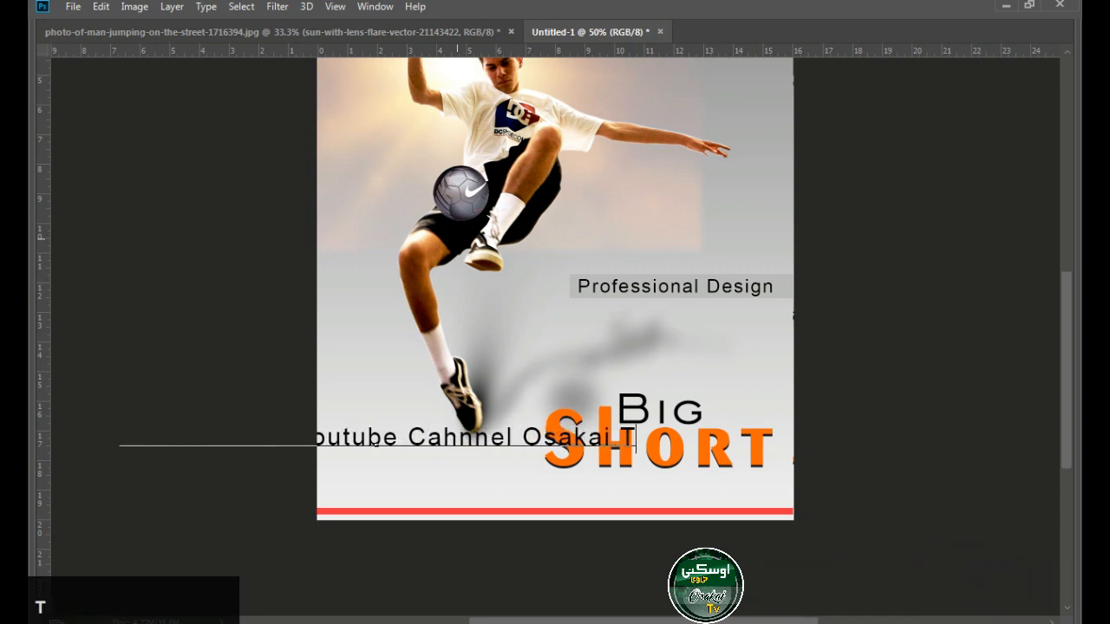
left_click(374, 6)
left_click(380, 569)
left_click(43, 53)
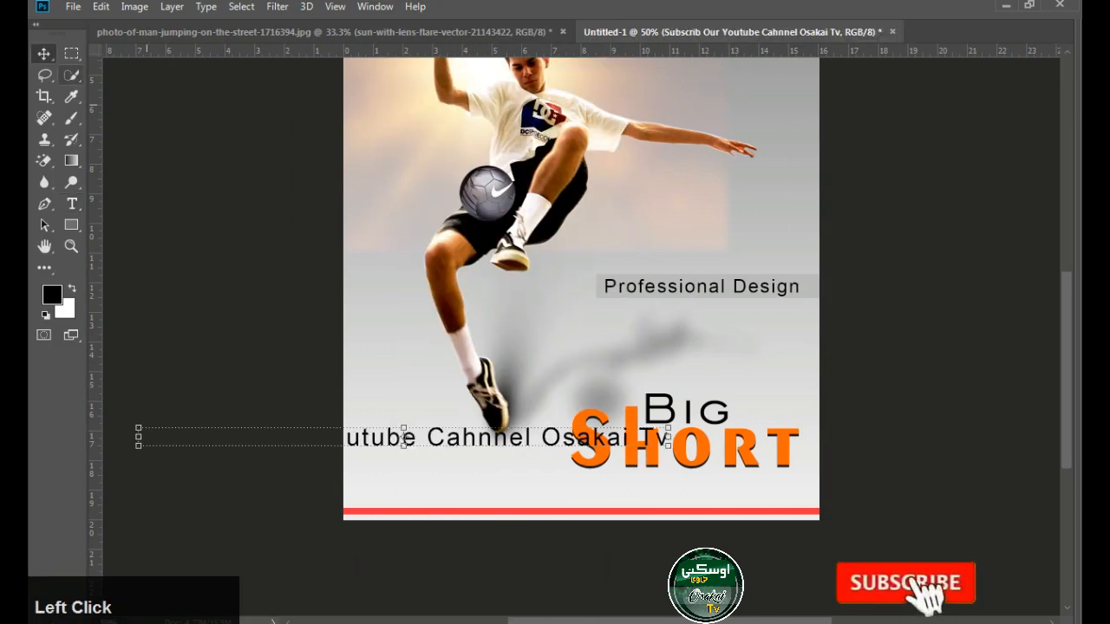
Set the subscribe line's tracking to 100 and move it down to the red bar near the poster's bottom edge
key("Tab")
left_click_drag(558, 465, 561, 465)
key("Return")
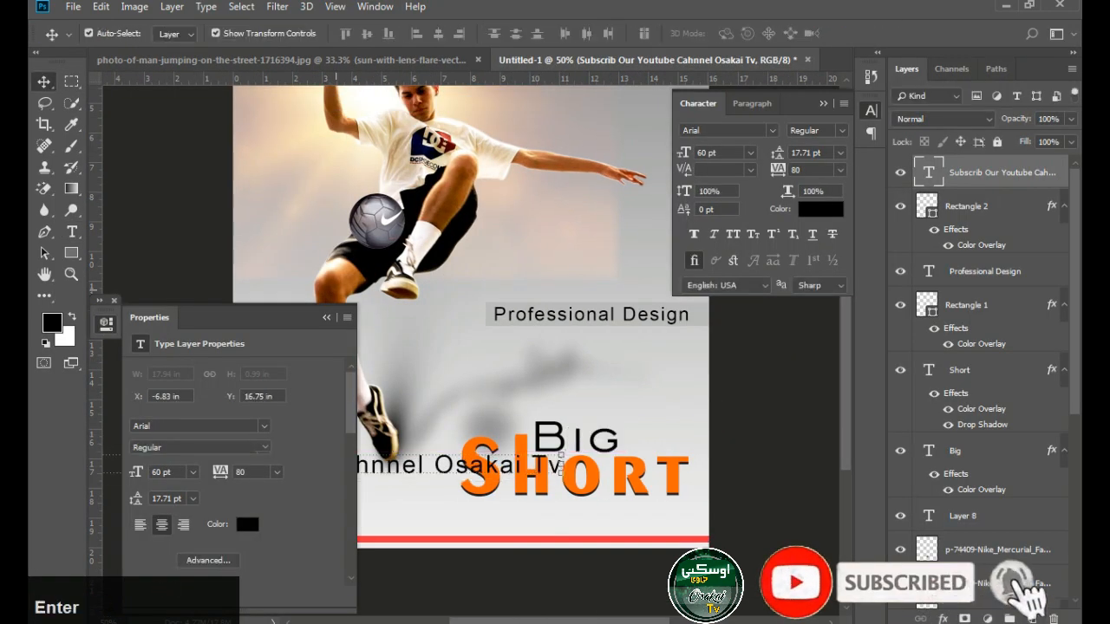
left_click(327, 318)
left_click(72, 232)
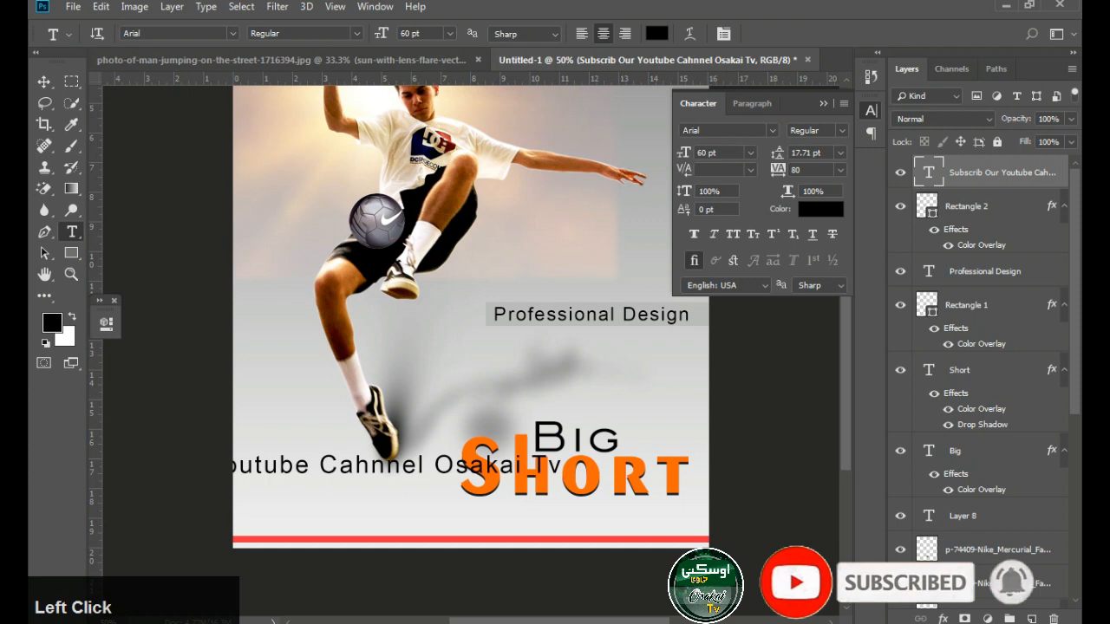
mouse_move(778, 170)
left_mouse_down()
mouse_move(767, 170)
mouse_move(779, 170)
left_mouse_up()
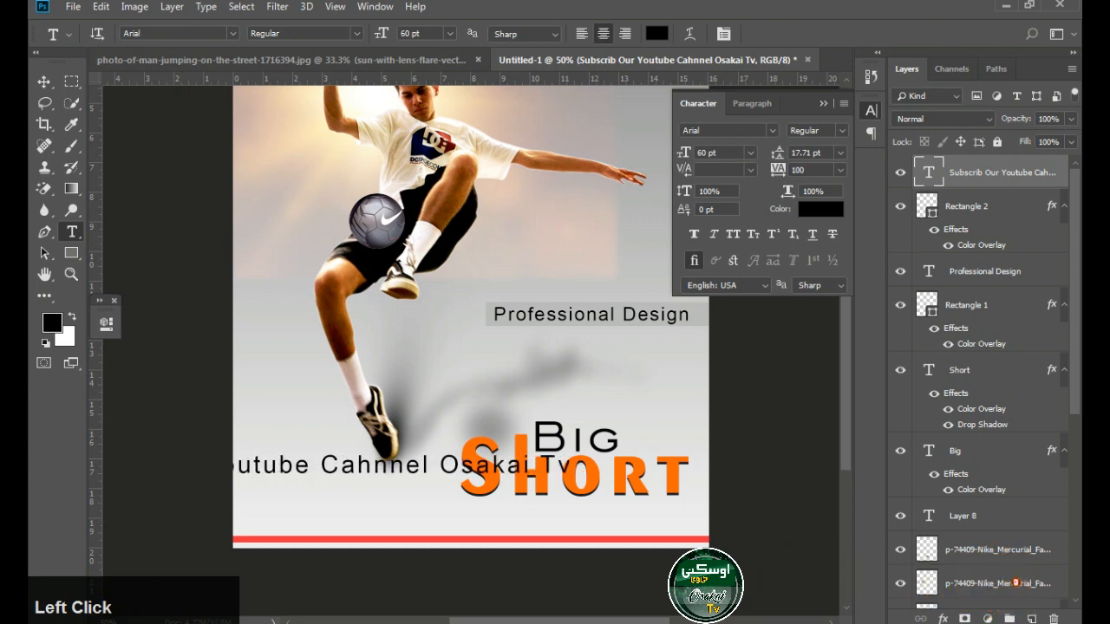
left_click(44, 81)
left_click_drag(297, 464, 443, 527)
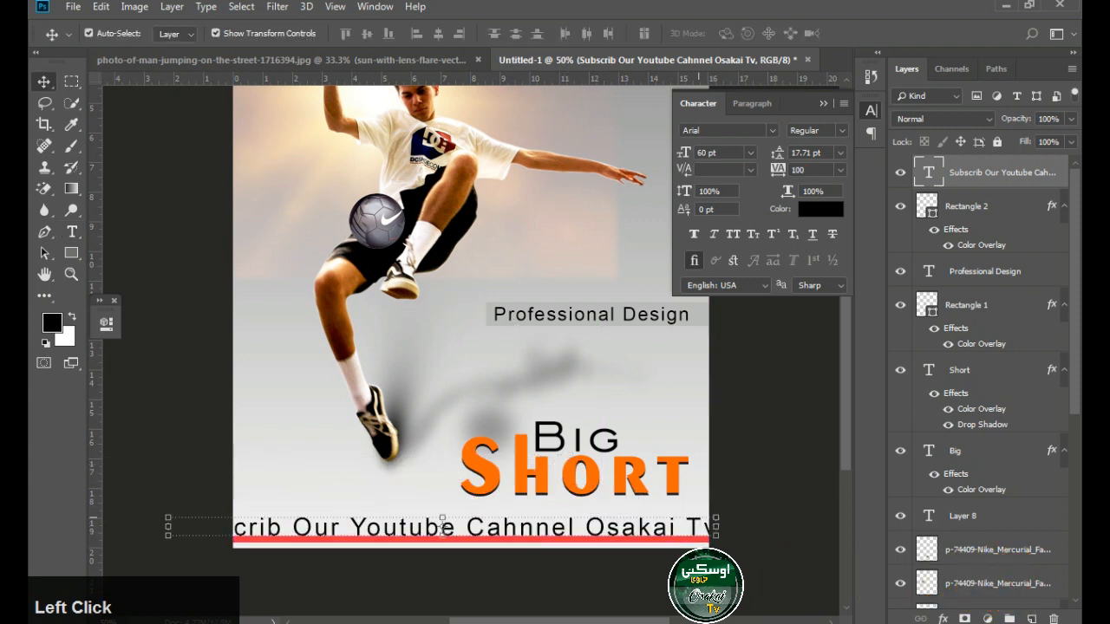
Reduce the subscribe line to 33 pt and place it just above the red bar
key("t")
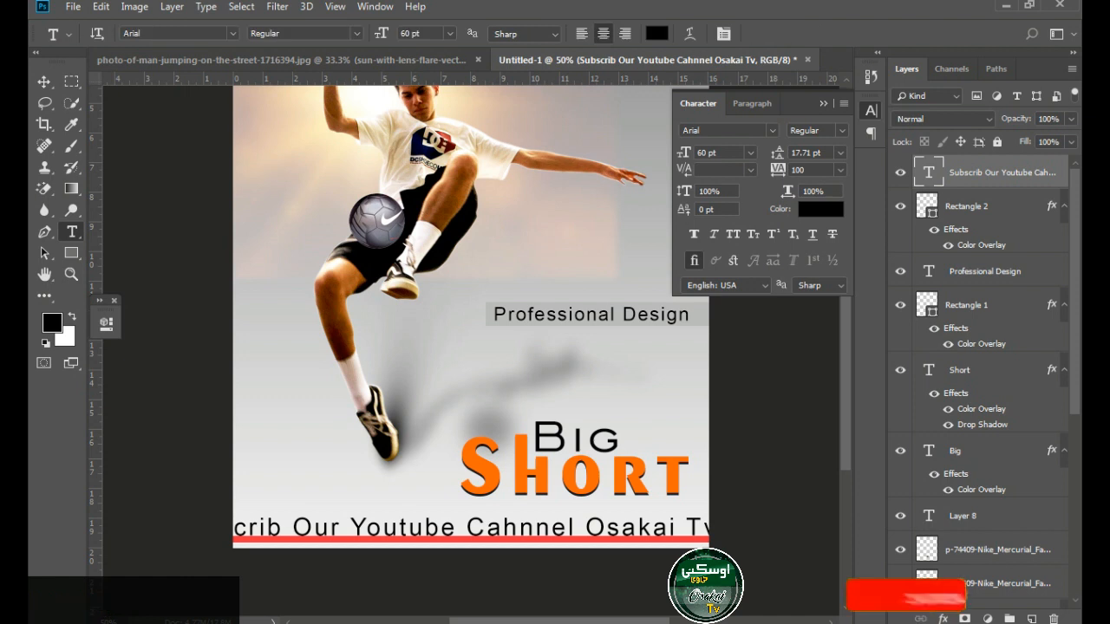
left_click_drag(685, 153, 661, 153)
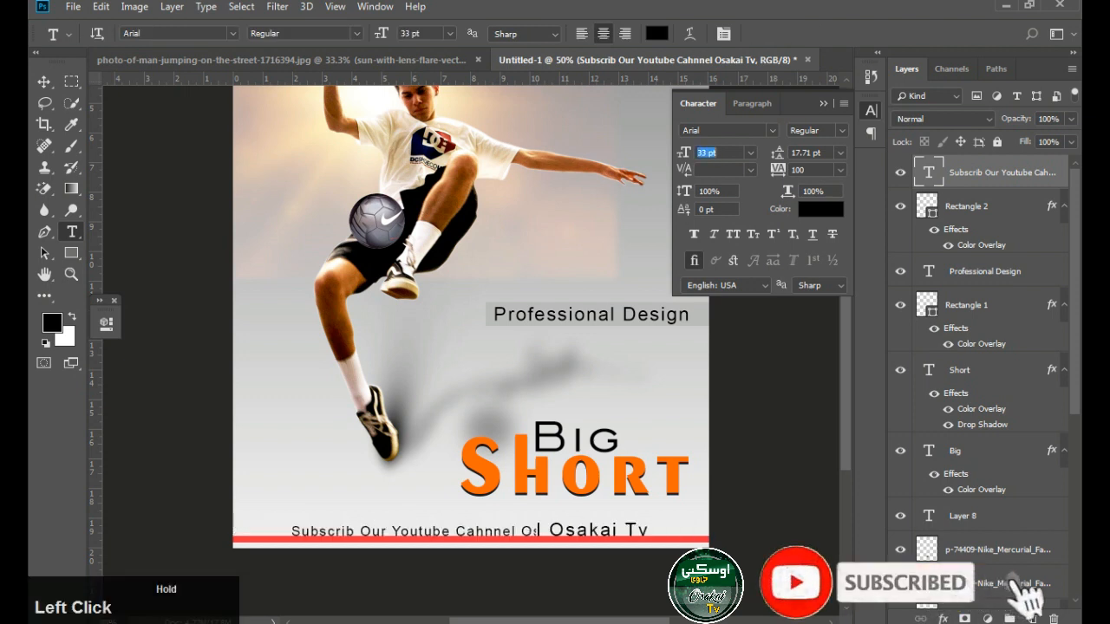
left_click(45, 81)
left_click_drag(555, 531, 582, 527)
key("Up")
key("Up")
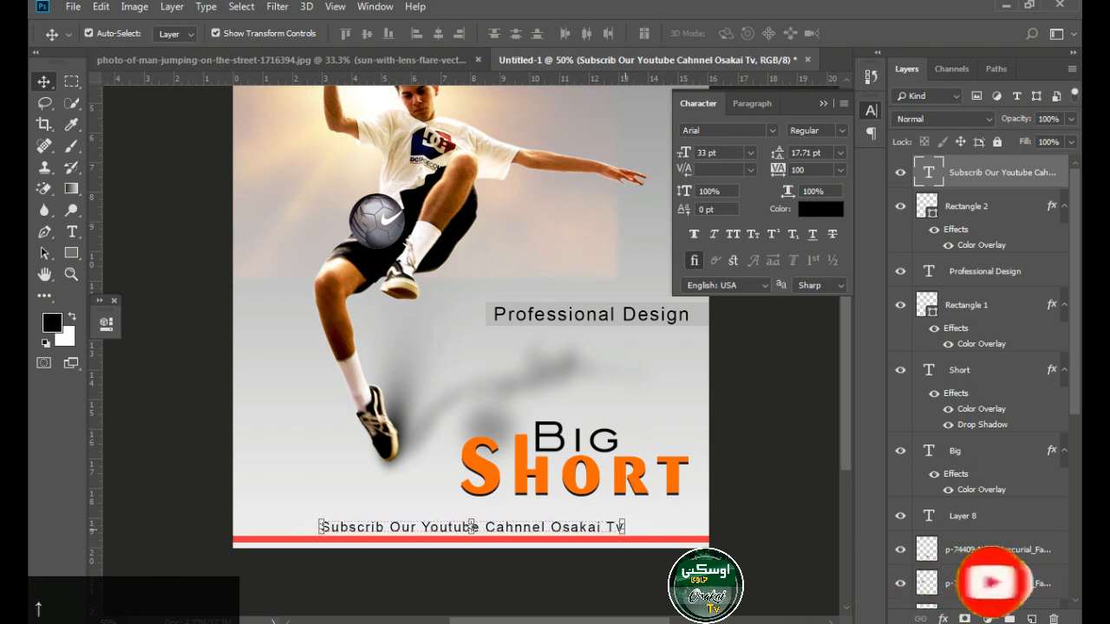
Try to align the subscribe line and the red bar by their centres
left_click(583, 539, "shift")
left_click(367, 34)
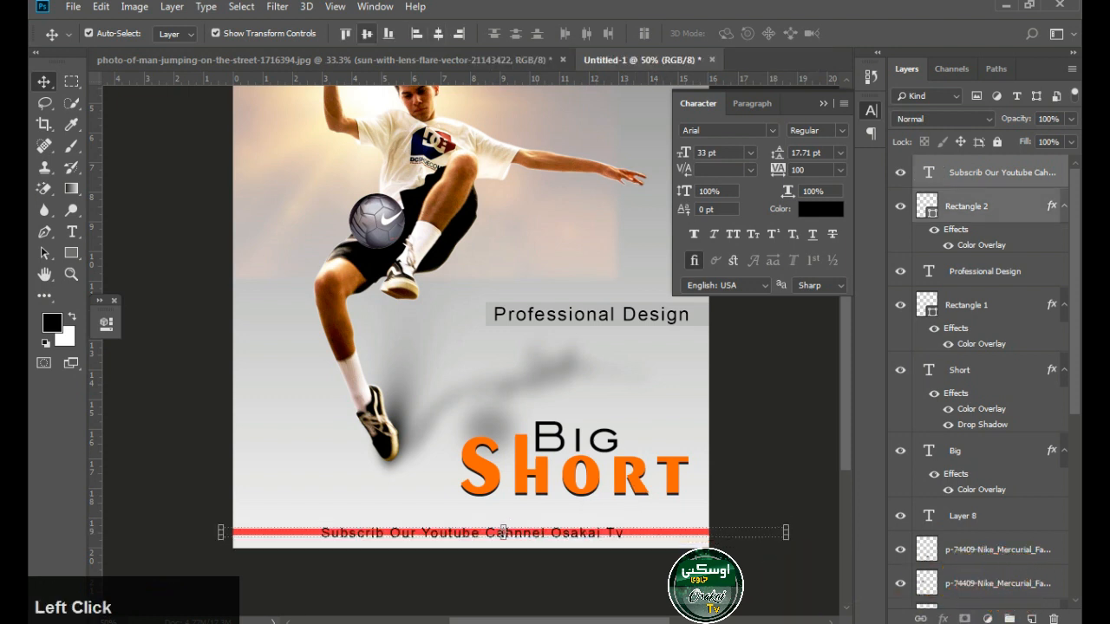
key("ctrl+z")
key("Down")
left_click(730, 457)
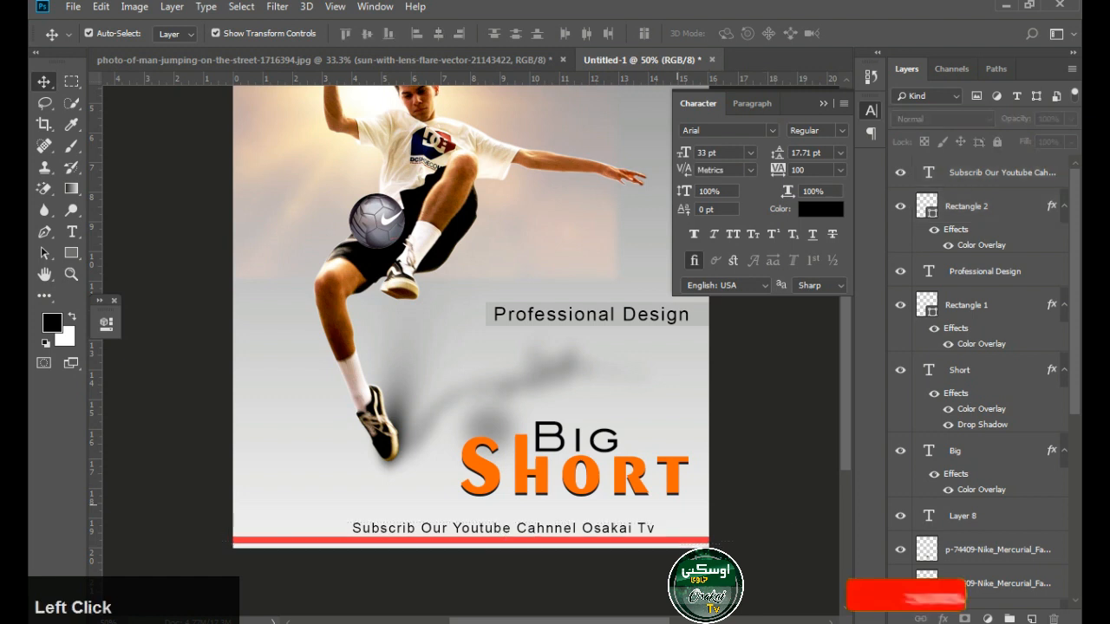
Centre the subscribe line across the poster and nudge it and the red bar slightly downward
left_click(642, 527)
left_click_drag(642, 526, 619, 527)
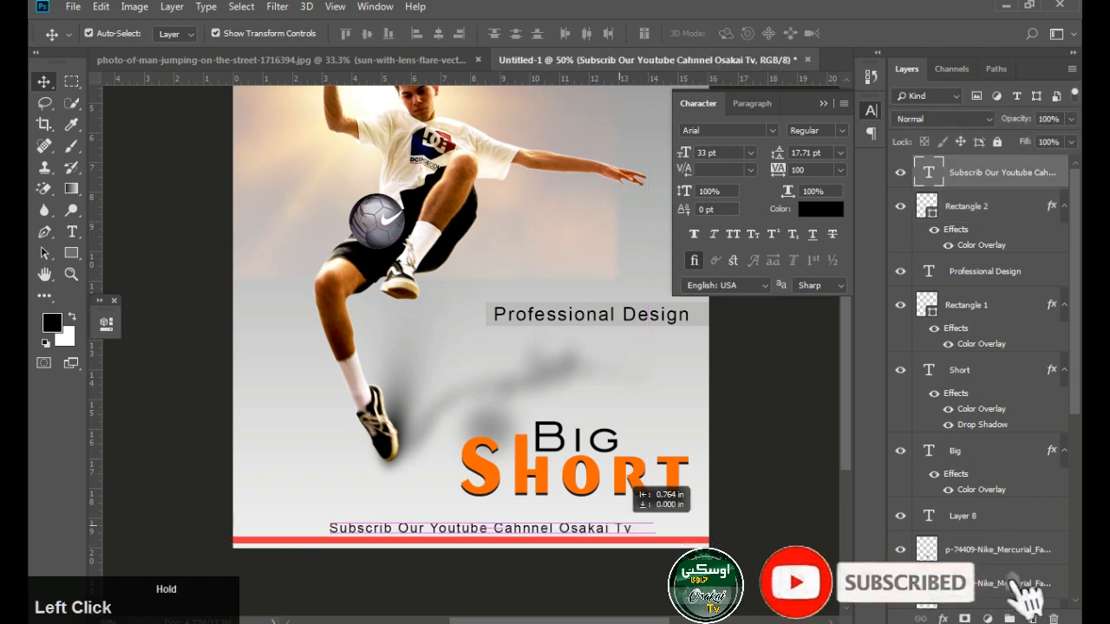
left_click(834, 457)
left_click(655, 540)
key("Down")
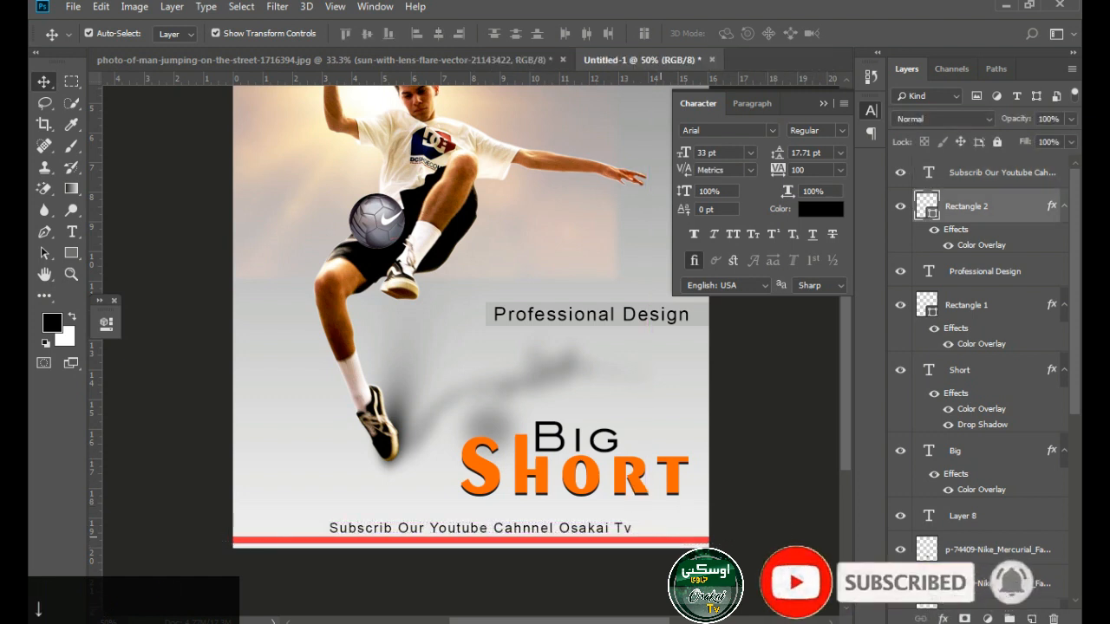
left_click(763, 511)
left_click(574, 528)
key("Down")
left_click(769, 406)
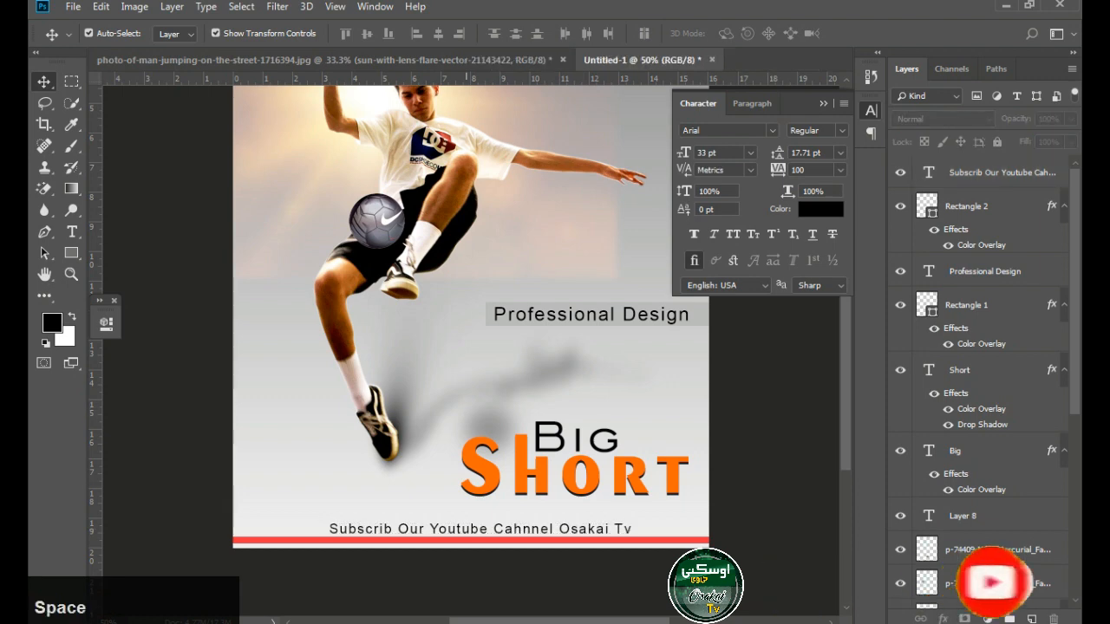
Duplicate the subscribe line and place the copy near the poster's top edge
left_click_drag(607, 373, 597, 332)
left_click(532, 488)
left_click_drag(531, 488, 531, 234)
key("ctrl+z")
left_click_drag(534, 489, 523, 200)
Replace the copied line's text with "Thanks For Watching"
left_click(72, 232)
left_click(496, 204)
key("ctrl+a")
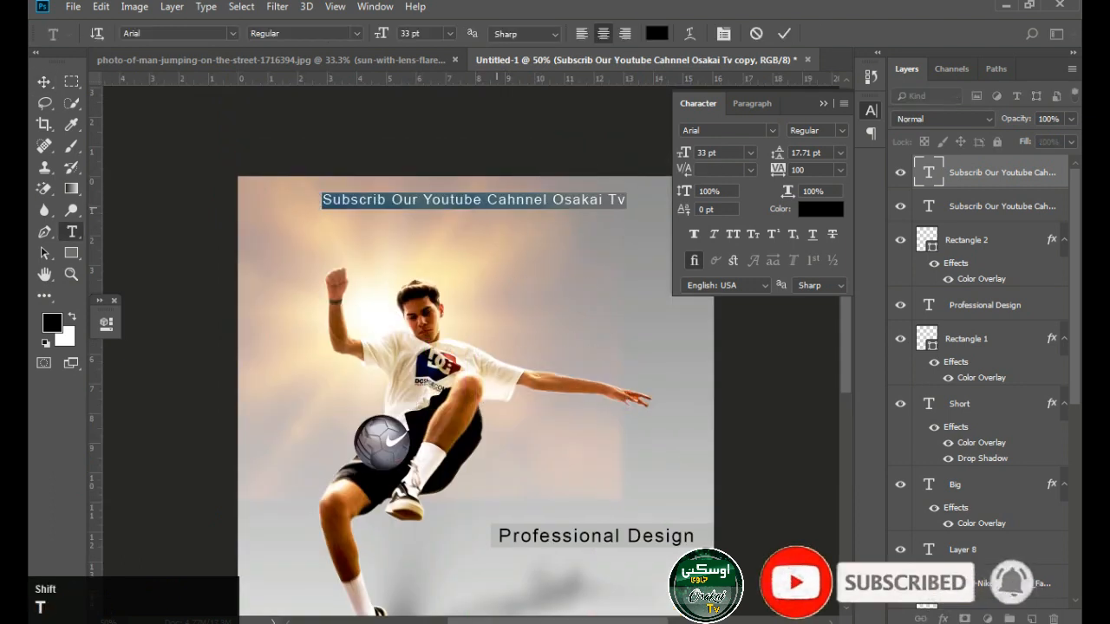
type("Thanks Fpor")
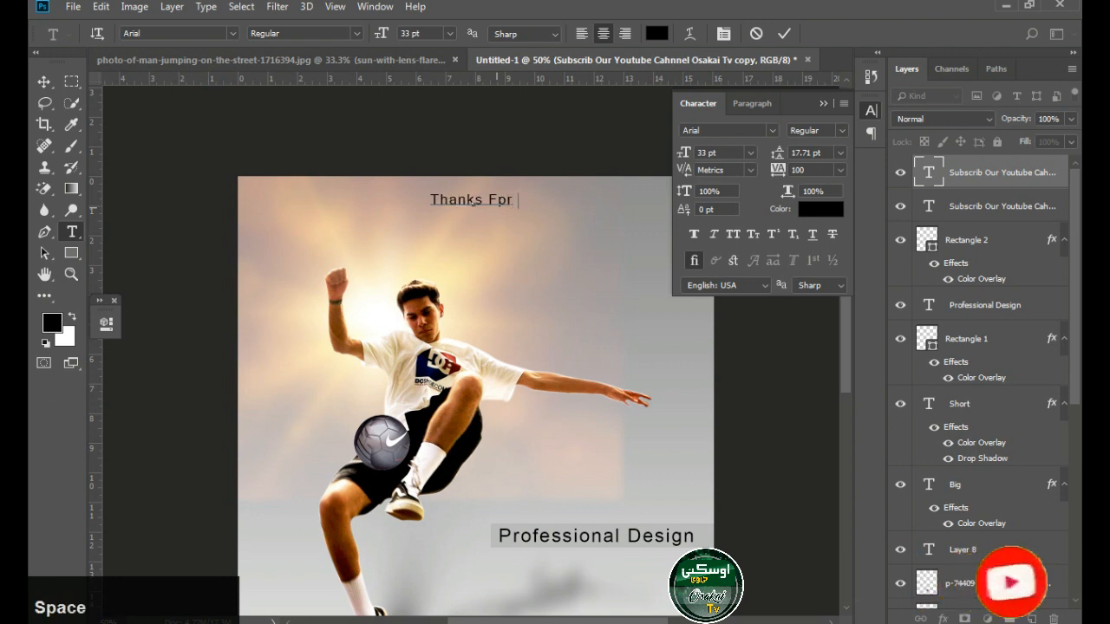
key("BackSpace")
key("BackSpace")
key("BackSpace")
key("BackSpace")
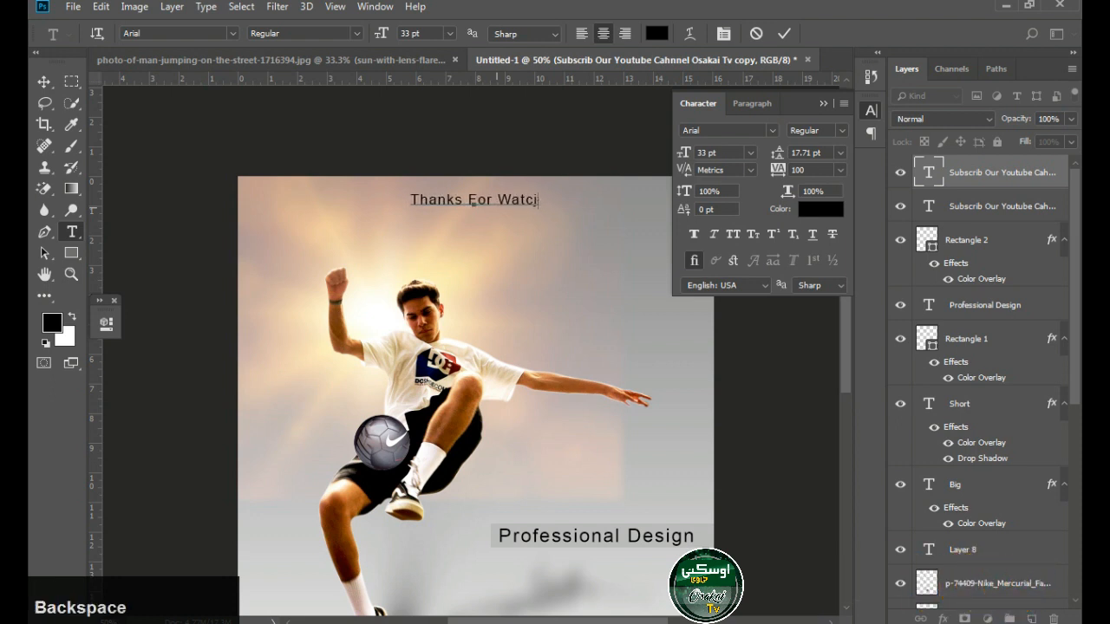
Scale the "Thanks For Watching" heading up to about 56 pt
left_click(44, 82)
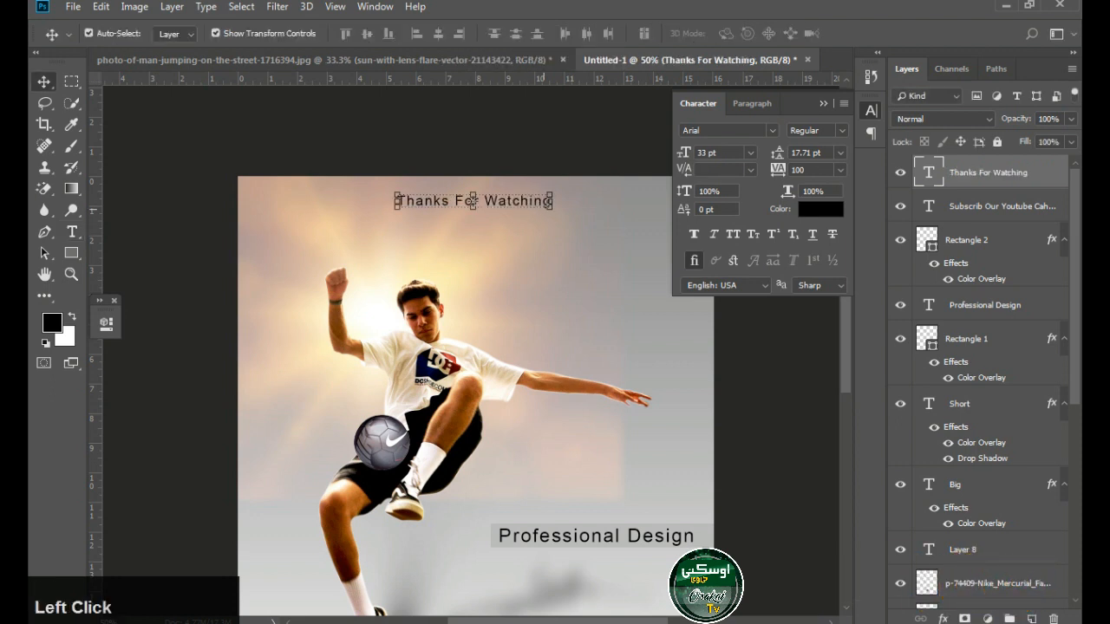
left_click_drag(552, 209, 601, 225)
key("Return")
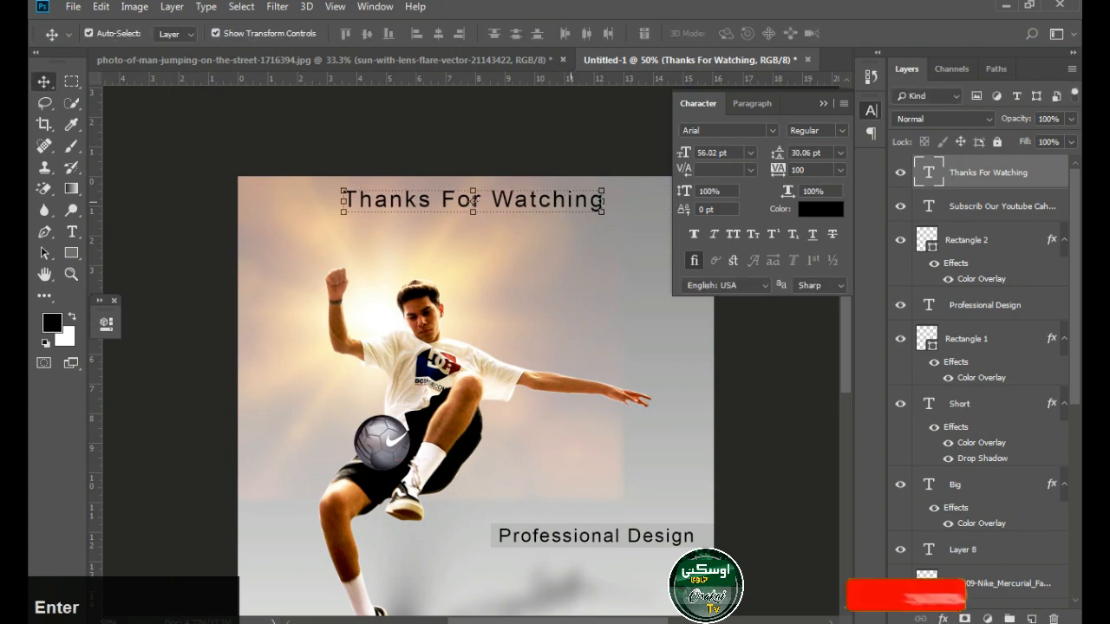
Change the font of the "Thanks For Watching" heading to EngraversGothic BT
key("ctrl+minus")
left_click_drag(474, 403, 401, 163)
left_click(72, 232)
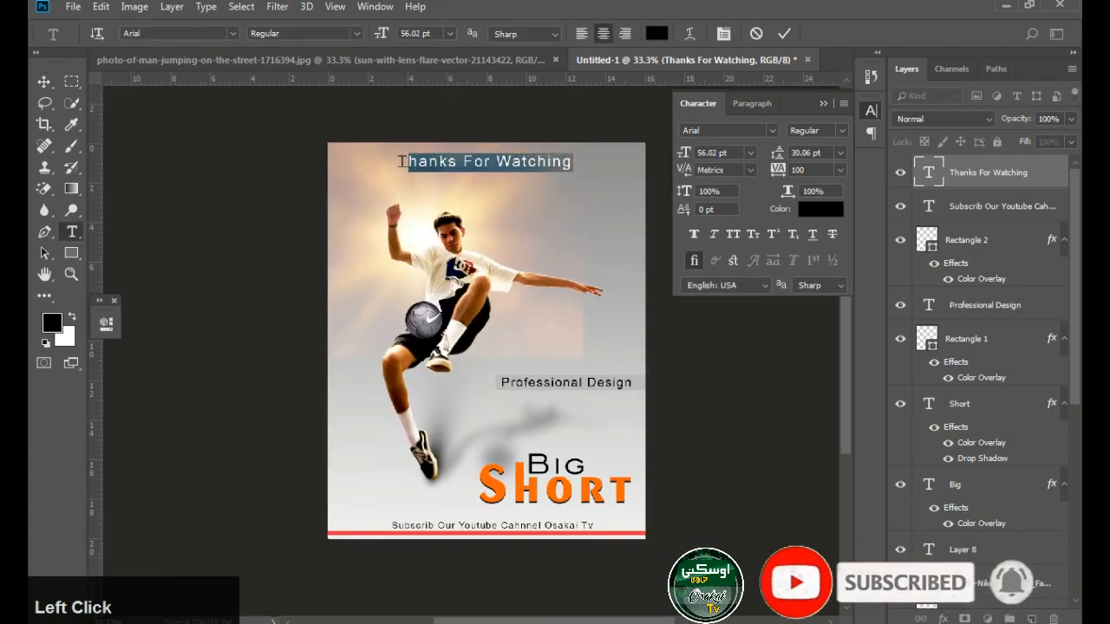
left_click(45, 82)
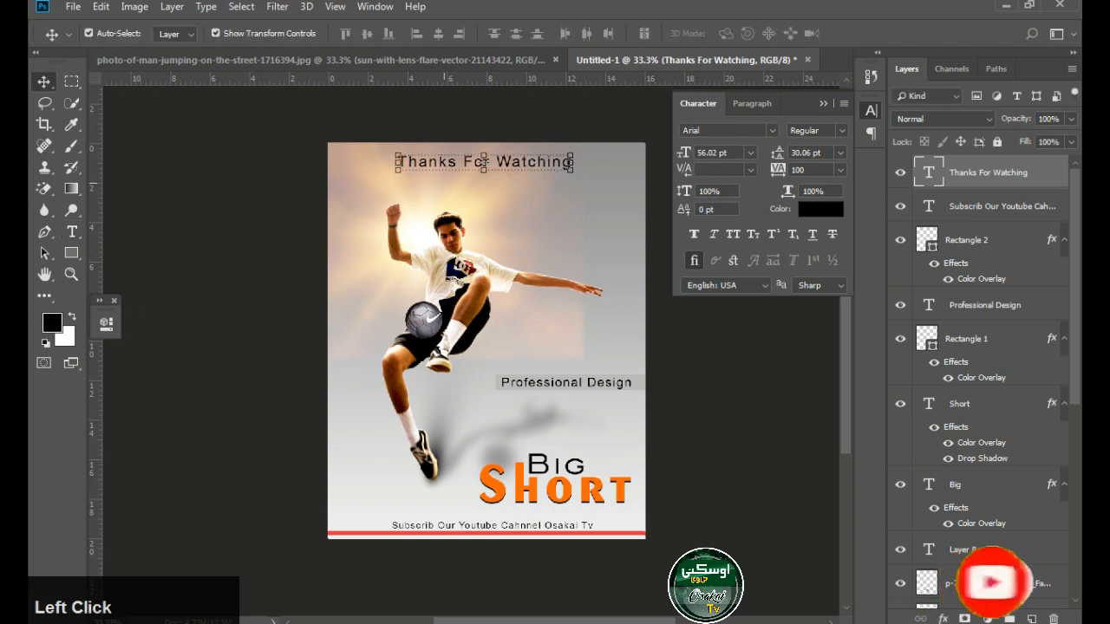
left_click(72, 233)
left_click(486, 163)
key("ctrl+a")
left_click(160, 34)
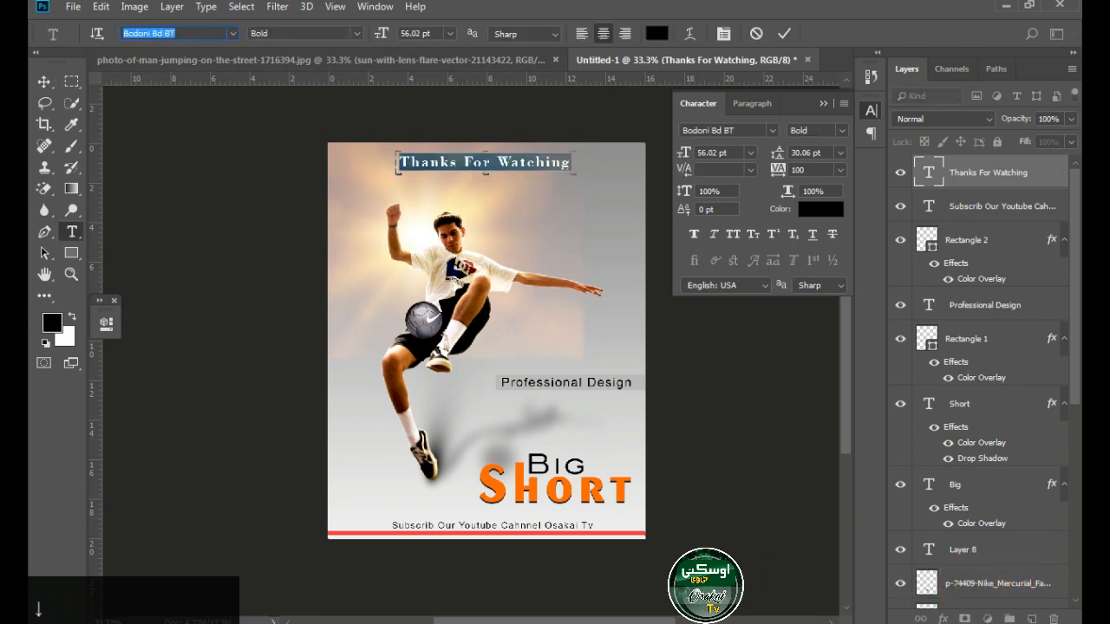
key("Down")
key("Down")
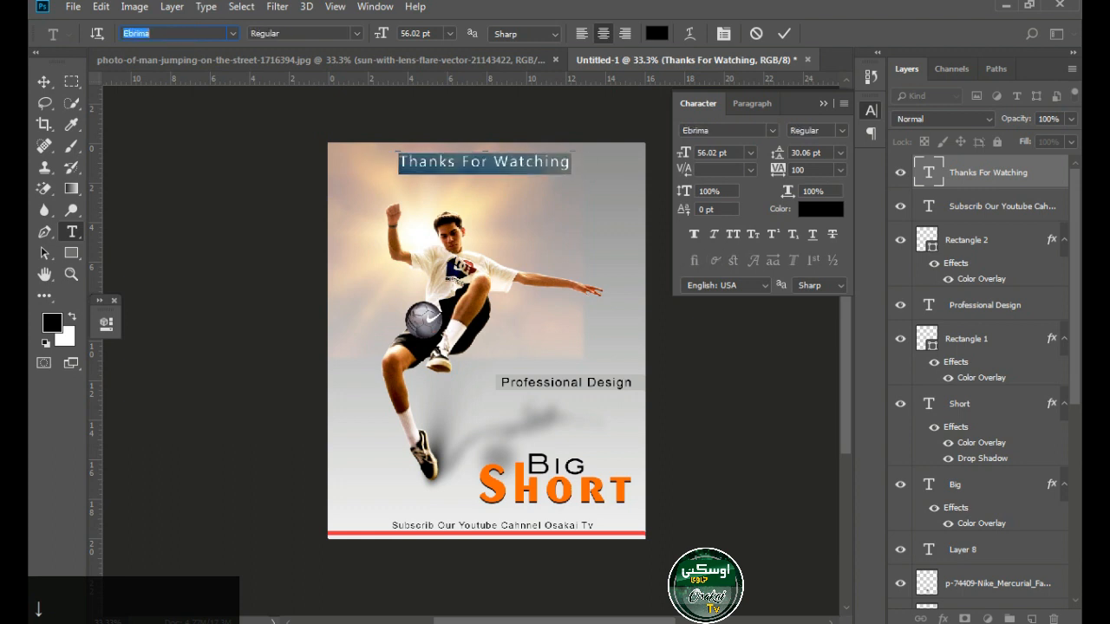
left_click(44, 82)
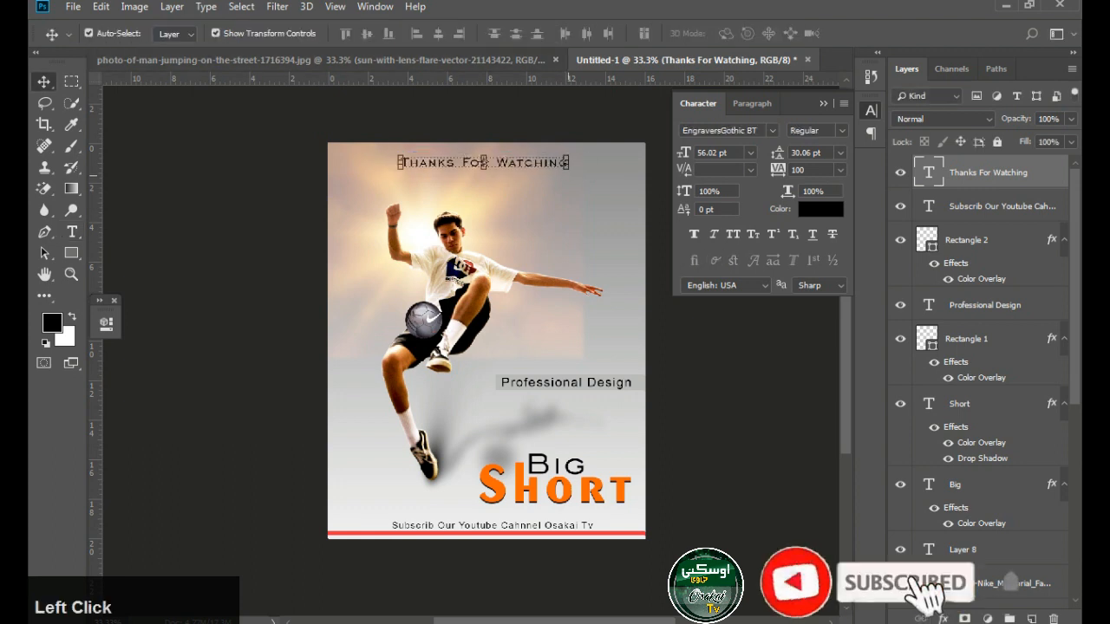
Enlarge the "Thanks For Watching" heading to about 71 pt and tighten its tracking to -20
left_click_drag(570, 172, 589, 185)
key("Return")
left_click(72, 232)
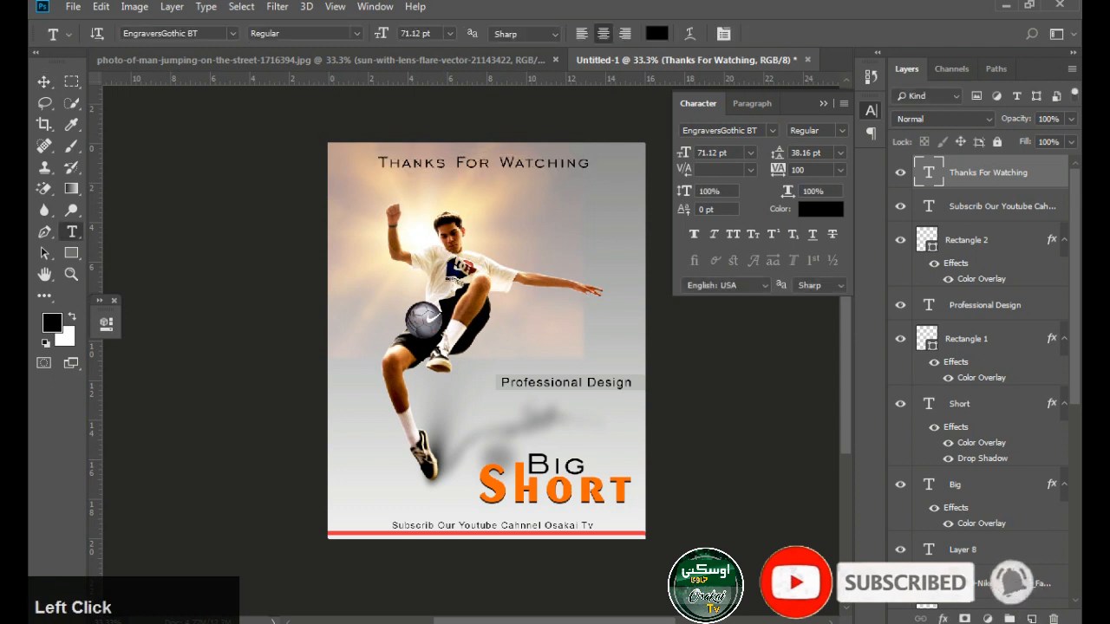
left_click_drag(778, 170, 770, 170)
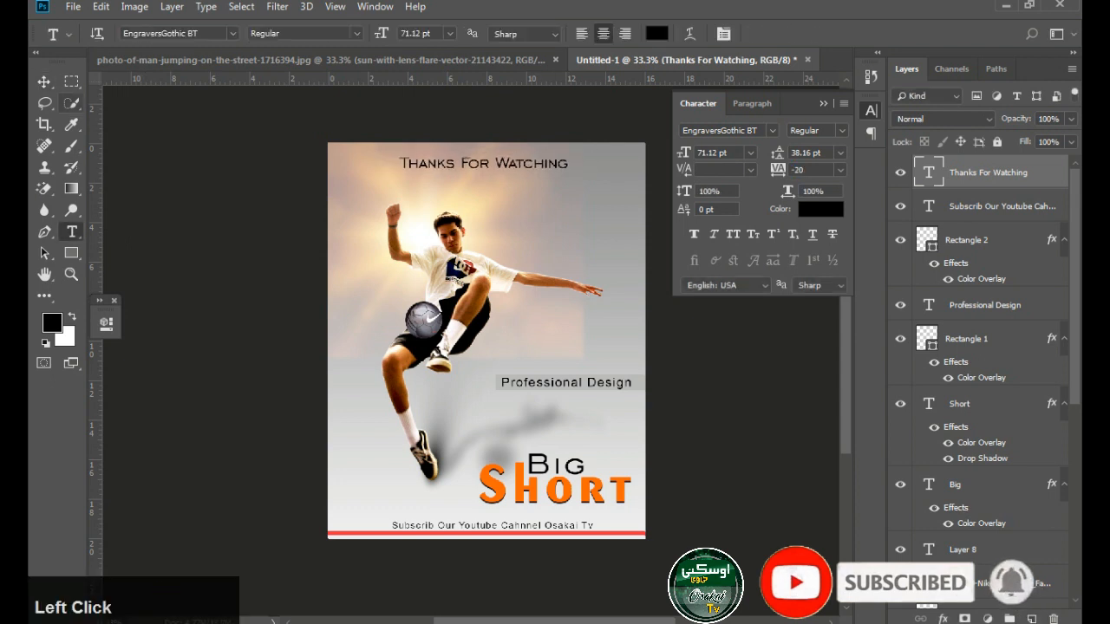
Scale the heading up to about 113 pt and nudge it slightly right and down
left_click(44, 82)
left_click_drag(569, 173, 619, 177)
key("Return")
key("Right")
key("Right")
key("Right")
key("Right")
key("Right")
key("Right")
key("Right")
key("Down")
key("Down")
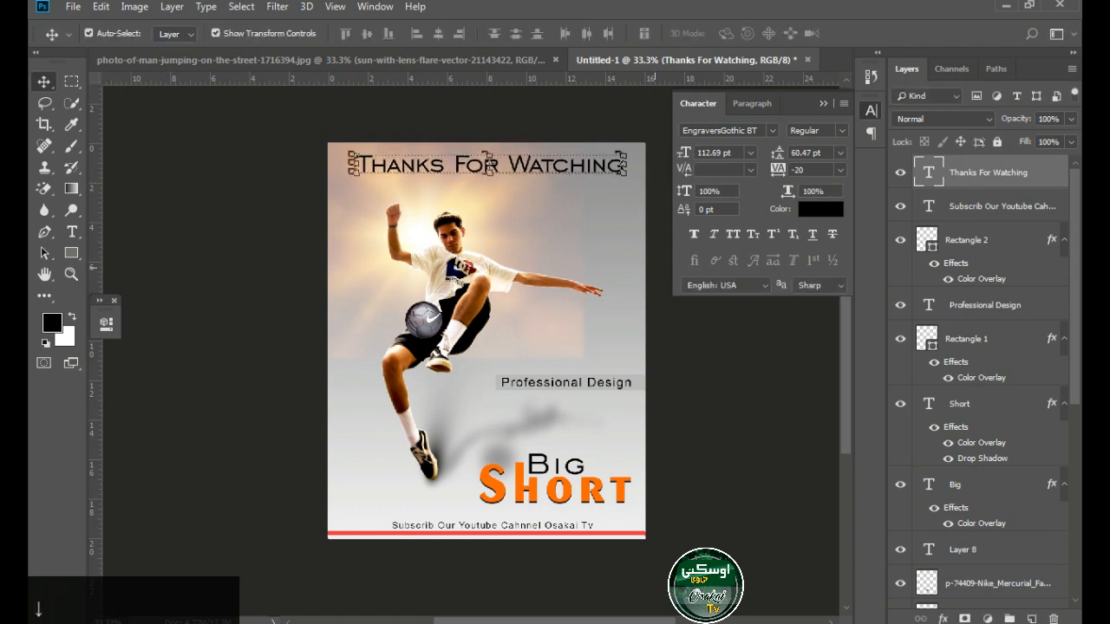
Draw a rectangle of about 1017 by 94 px covering the "Thanks For Watching" heading
left_click(753, 347)
key("ctrl+space")
left_click(578, 197, "ctrl")
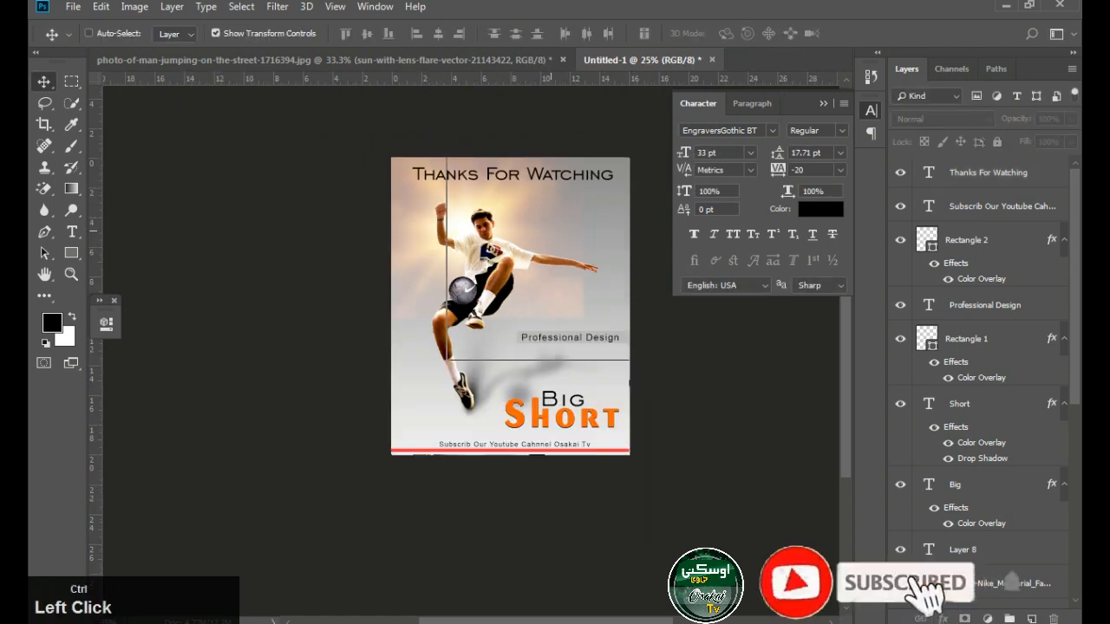
left_click(556, 182, "ctrl")
left_click(557, 180)
key("ctrl+space")
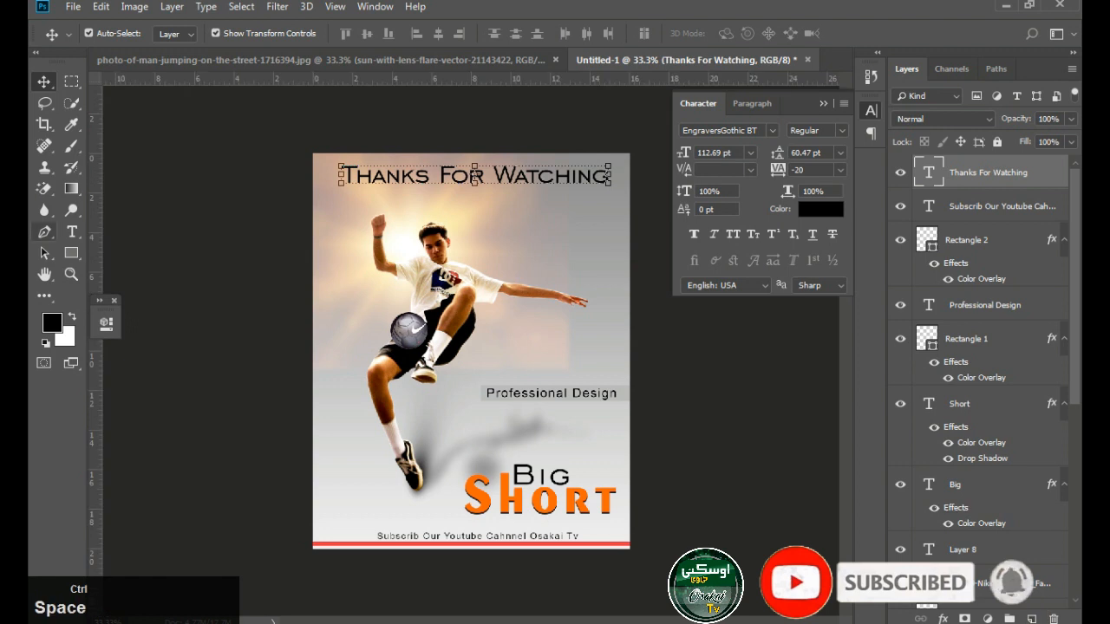
left_click(71, 253)
left_click_drag(438, 182, 612, 187)
Add a Color Overlay effect to the new rectangle over the heading
left_click(943, 619)
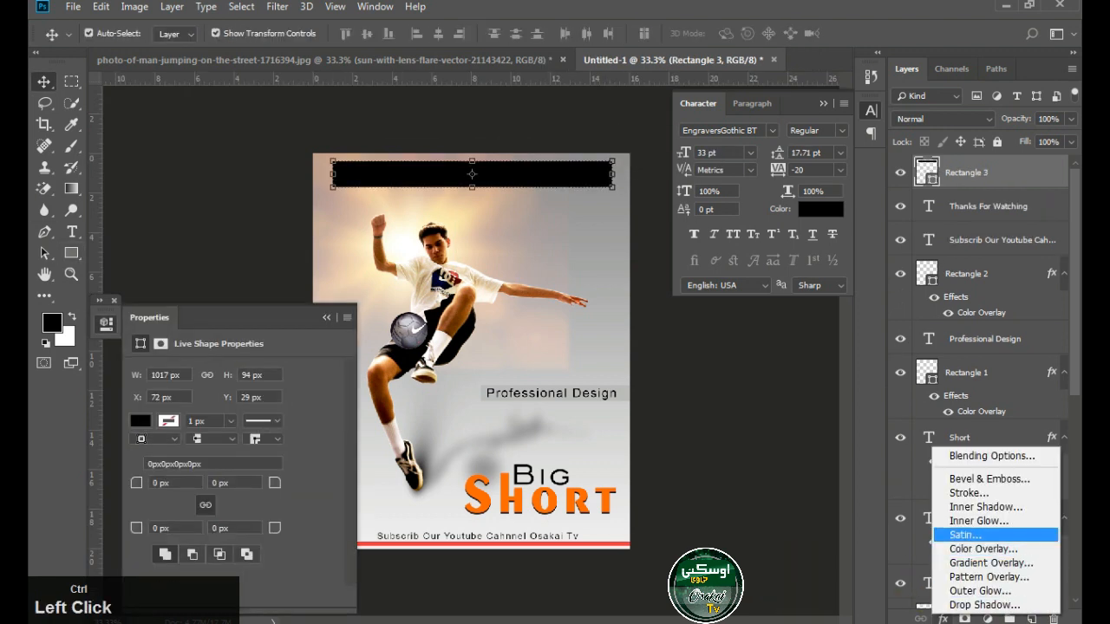
left_click(954, 533)
left_click(448, 348)
left_click(480, 369)
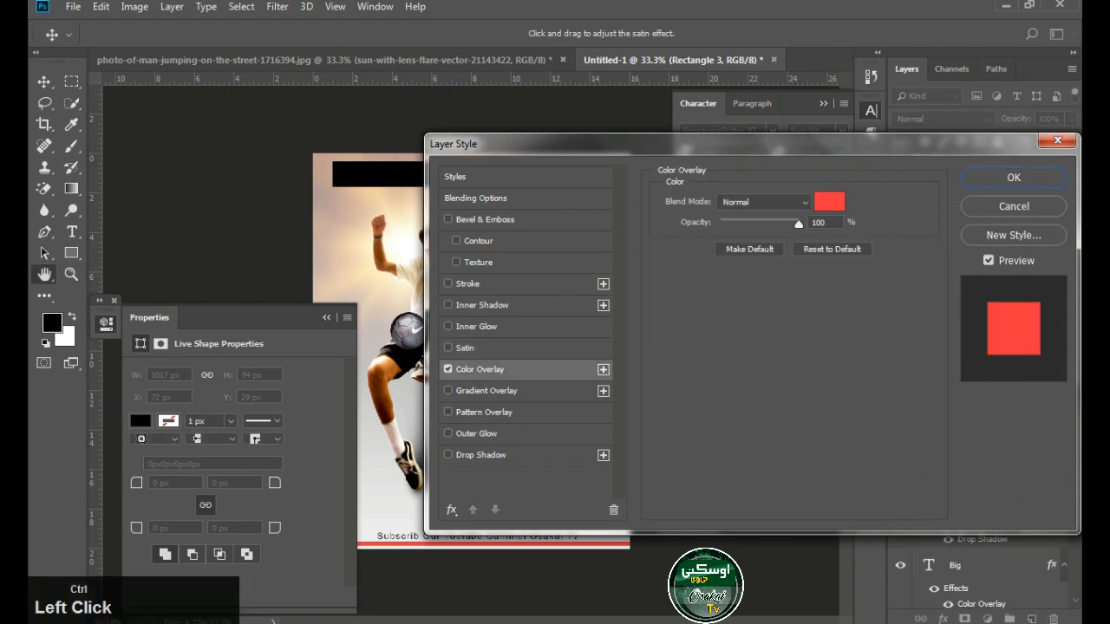
Try a dark navy blue as the rectangle's Color Overlay colour
left_click(829, 202)
type("000000")
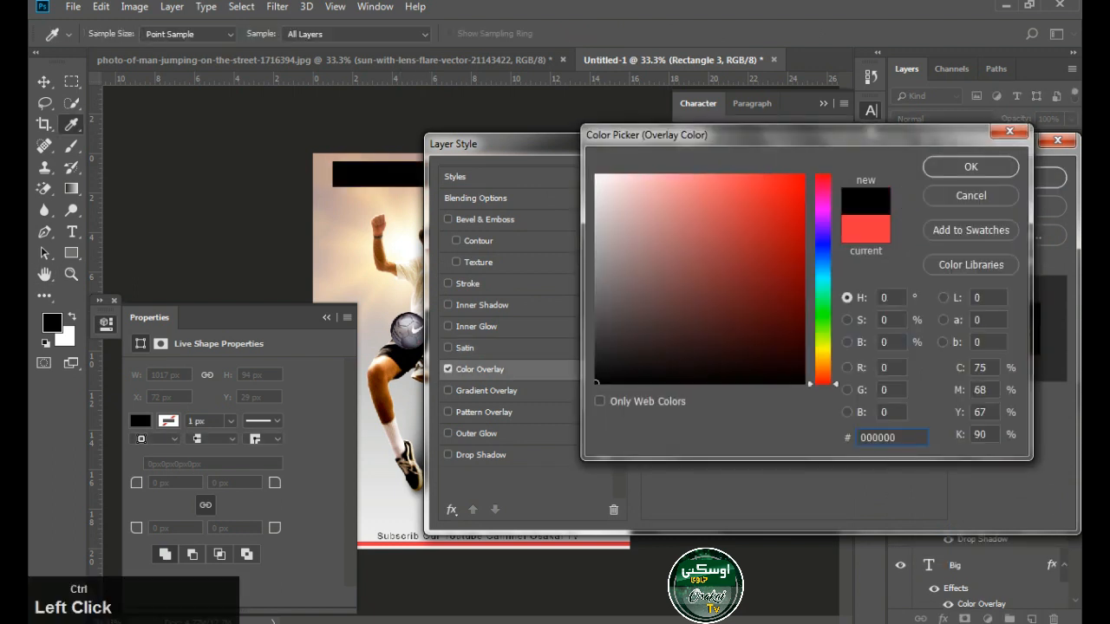
left_click(727, 190)
left_click(823, 244)
left_click(787, 271)
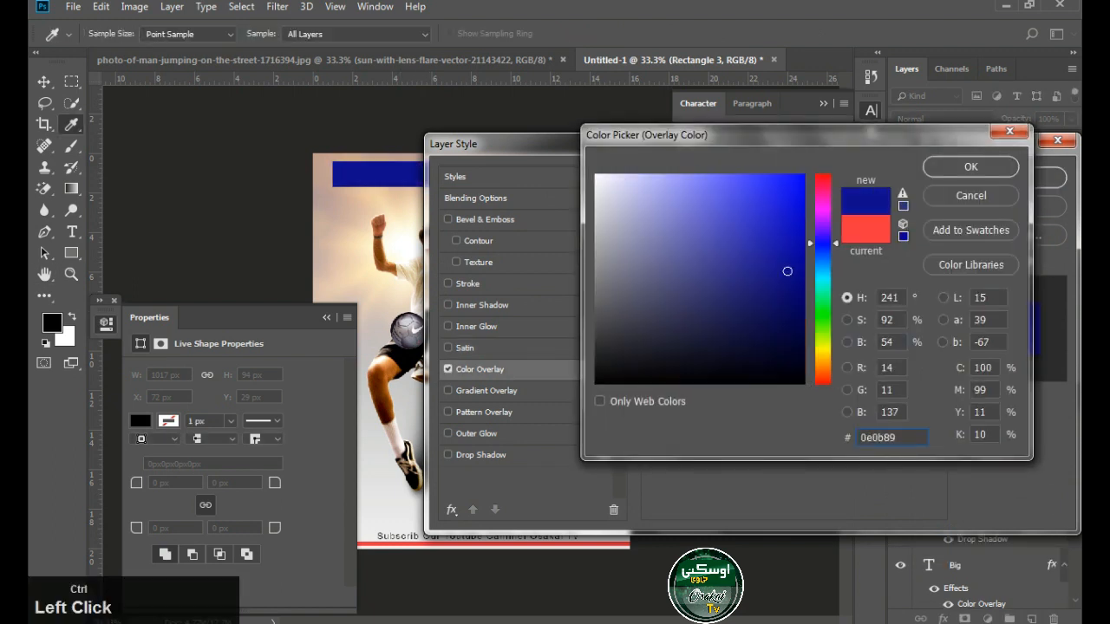
left_click_drag(791, 305, 801, 325)
left_click(971, 167)
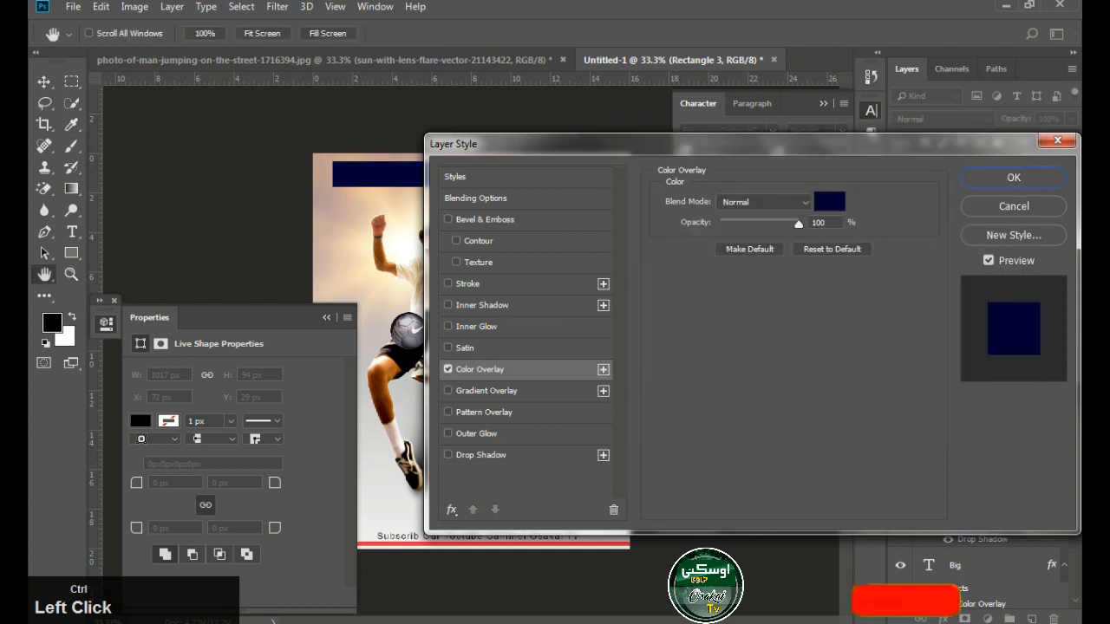
mouse_move(799, 224)
left_mouse_down()
mouse_move(743, 224)
mouse_move(798, 224)
left_mouse_up()
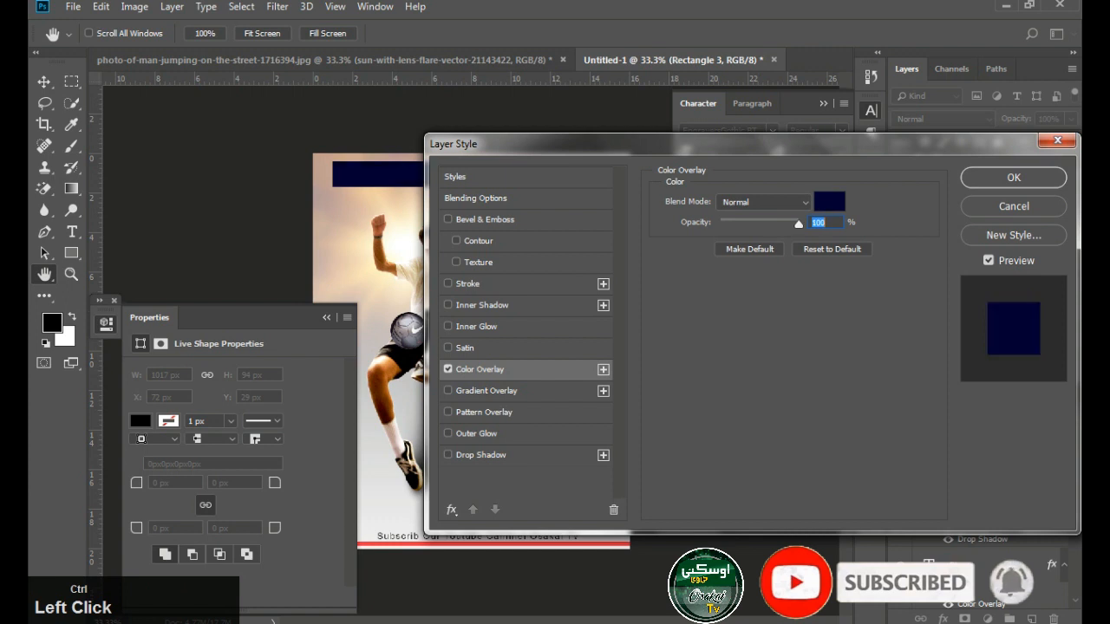
Set the rectangle's Color Overlay to a muted brown that matches the sunset background and apply the style
left_click(830, 201)
mouse_move(691, 191)
left_mouse_down()
mouse_move(596, 249)
mouse_move(656, 235)
left_mouse_up()
left_click(415, 213)
key("Return")
key("Return")
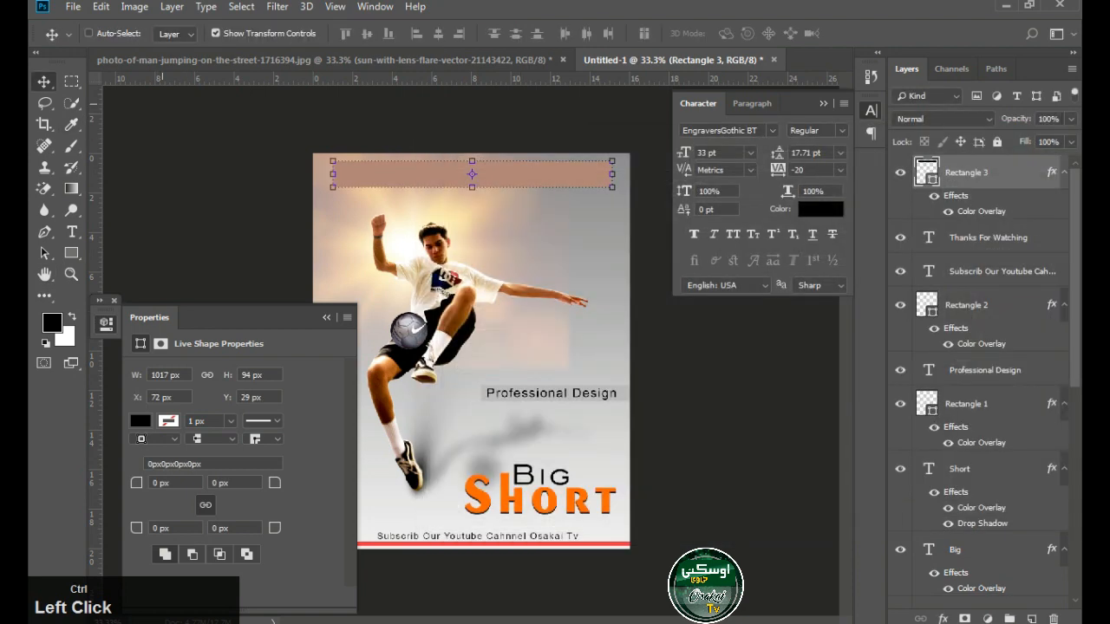
Move the brown rectangle behind the "Thanks For Watching" text, centre the heading on it and preview the poster without panels
key("ctrl+bracketleft")
key("Tab")
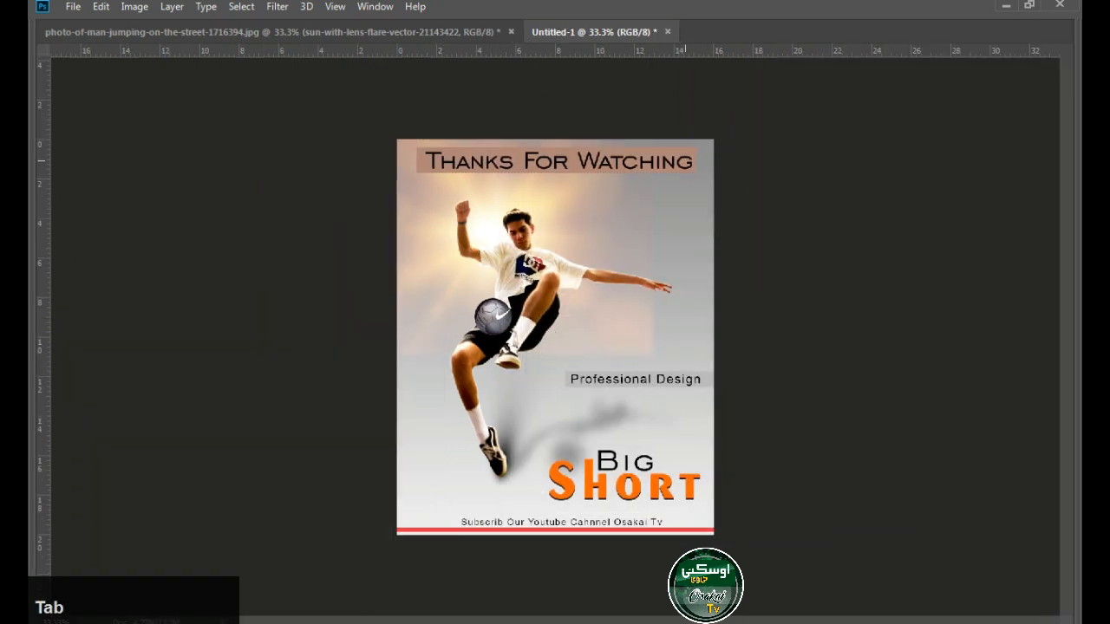
left_click(681, 160)
key("Tab")
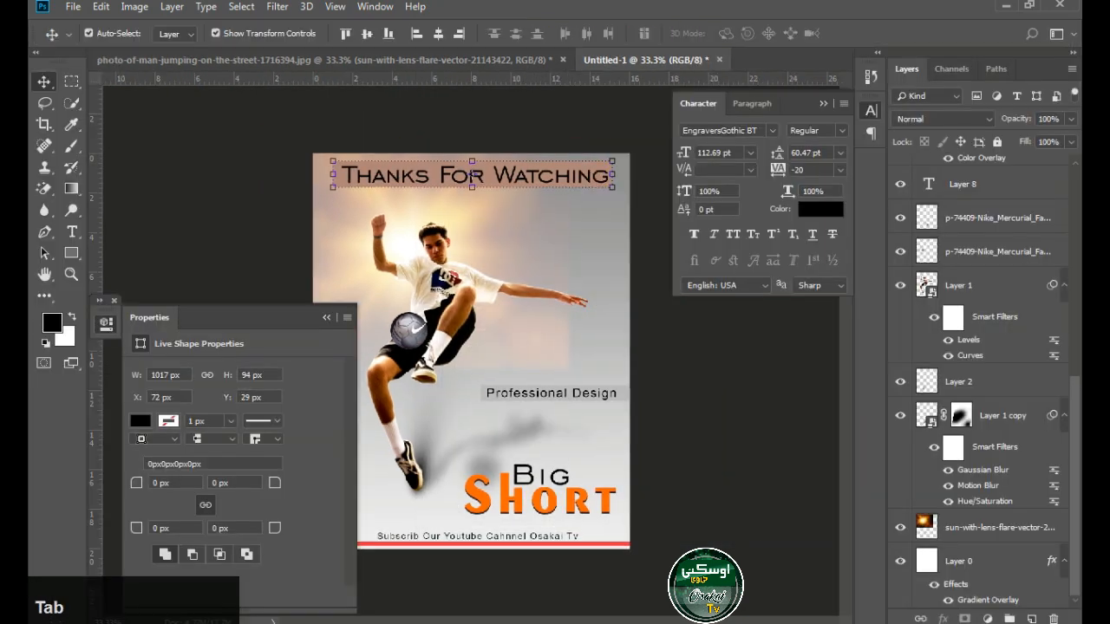
left_click(681, 363)
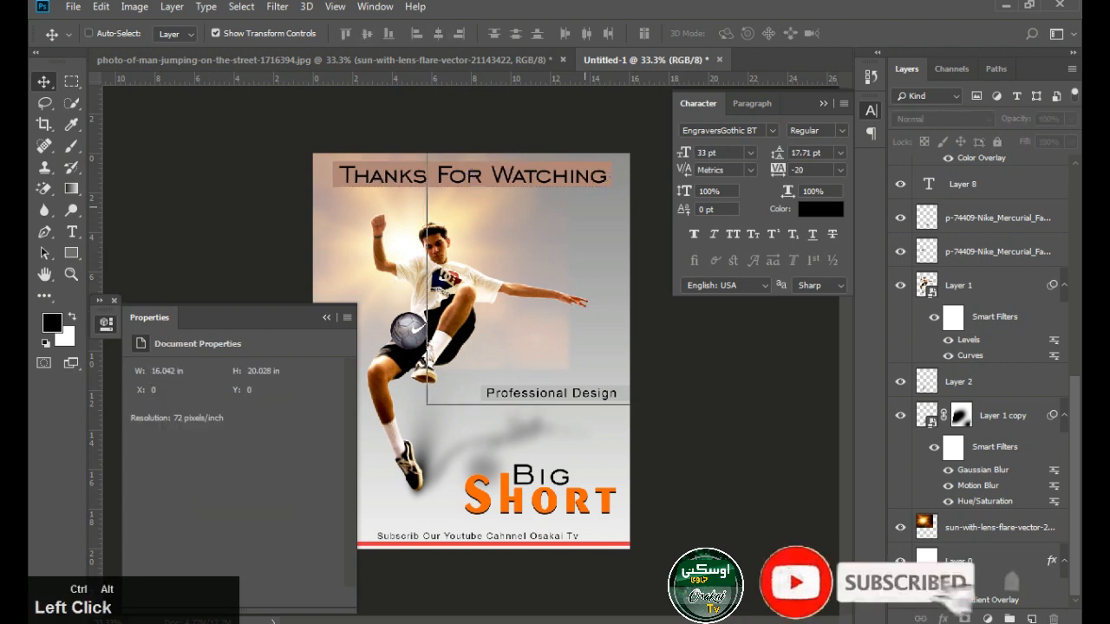
key("Tab")
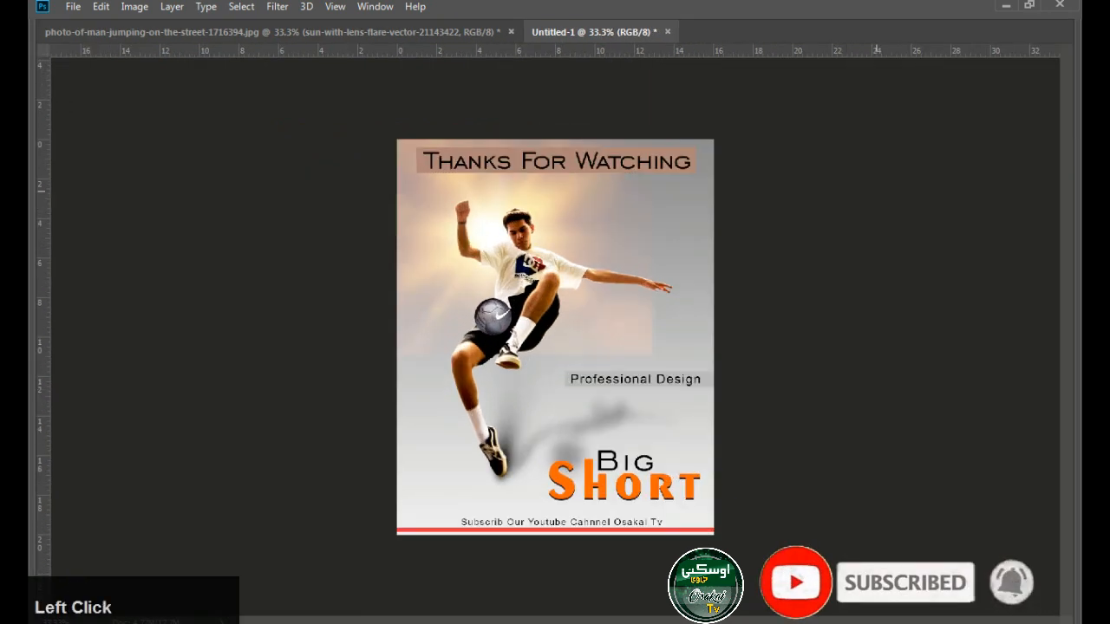